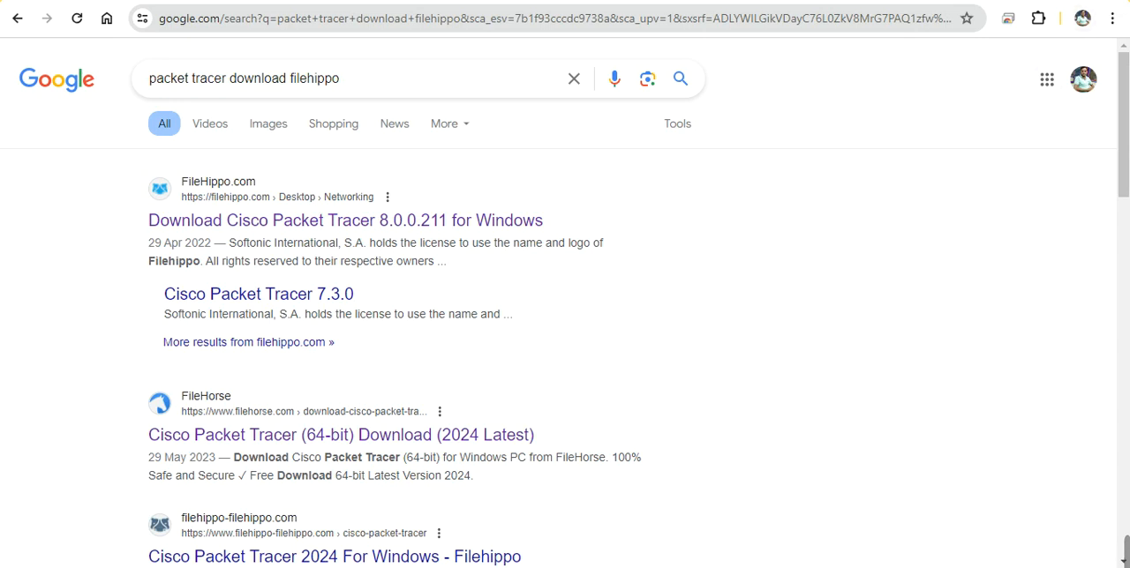
Step: Open the browser's download history and launch the installer PacketTracer-7.3.0-win64-setup.exe
{"action": "left_click", "coordinate": [1112, 19]}
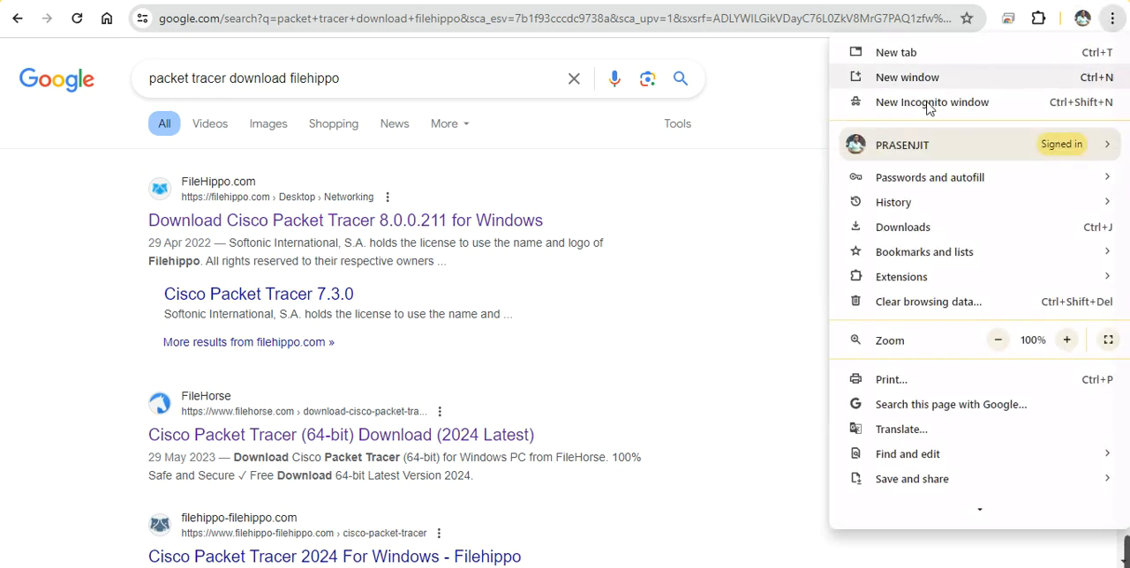
{"action": "left_click", "coordinate": [894, 229]}
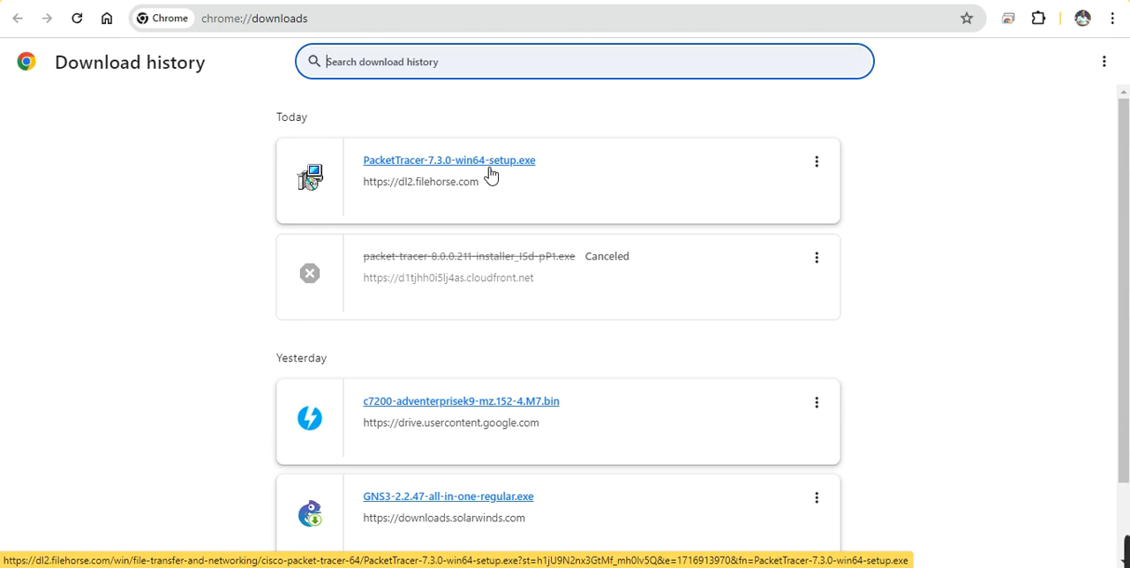
{"action": "left_click", "coordinate": [489, 167]}
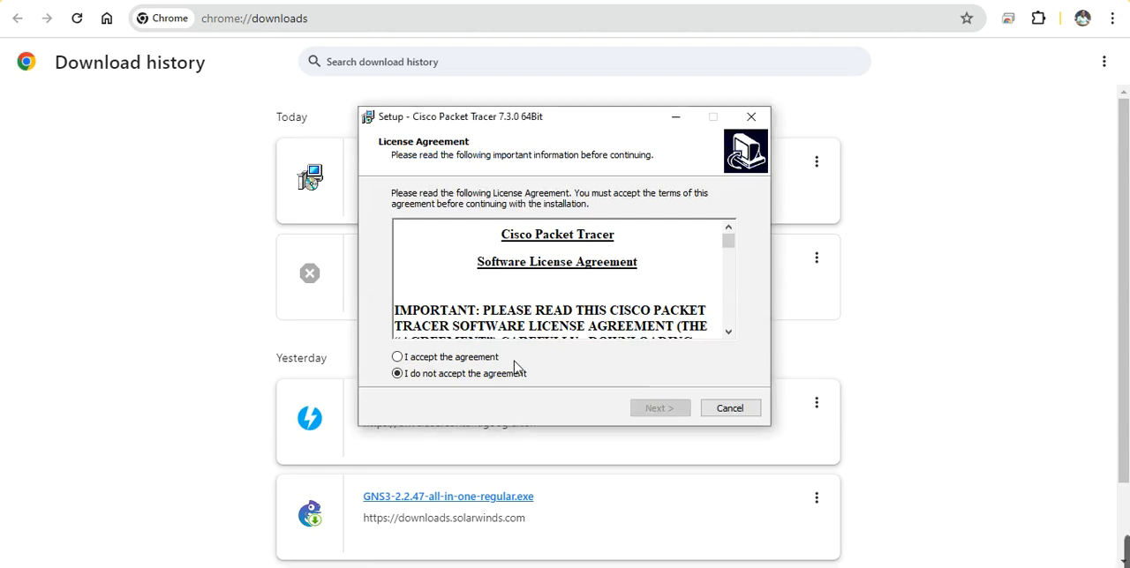
Step: Accept the license agreement, install Cisco Packet Tracer 7.3.0 with the default folders and a desktop shortcut, and finish setup with launching enabled
{"action": "left_click", "coordinate": [467, 358]}
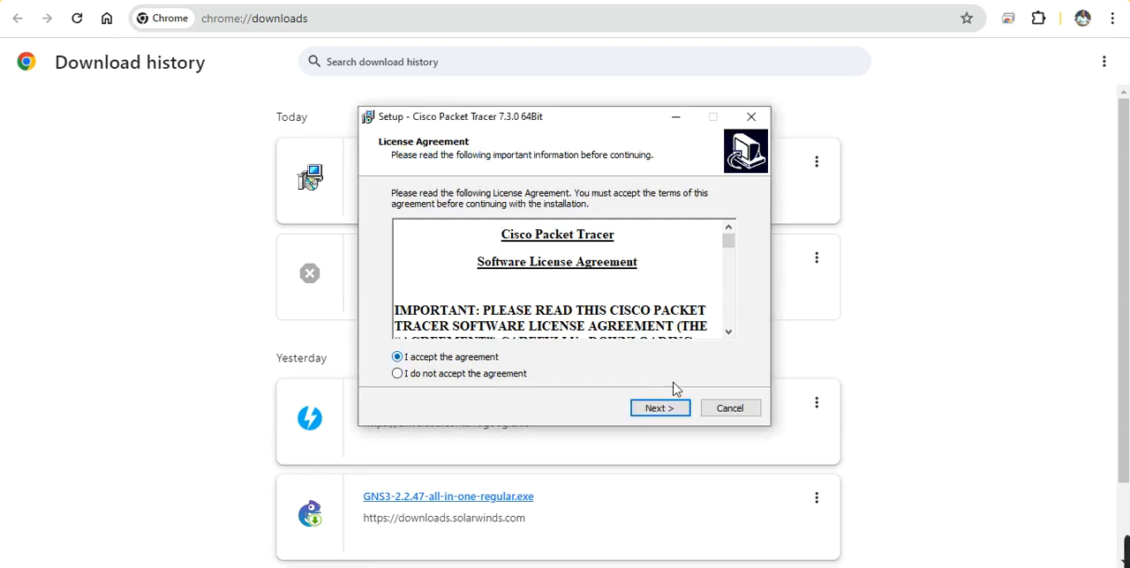
{"action": "left_click", "coordinate": [661, 408]}
{"action": "left_click", "coordinate": [660, 408]}
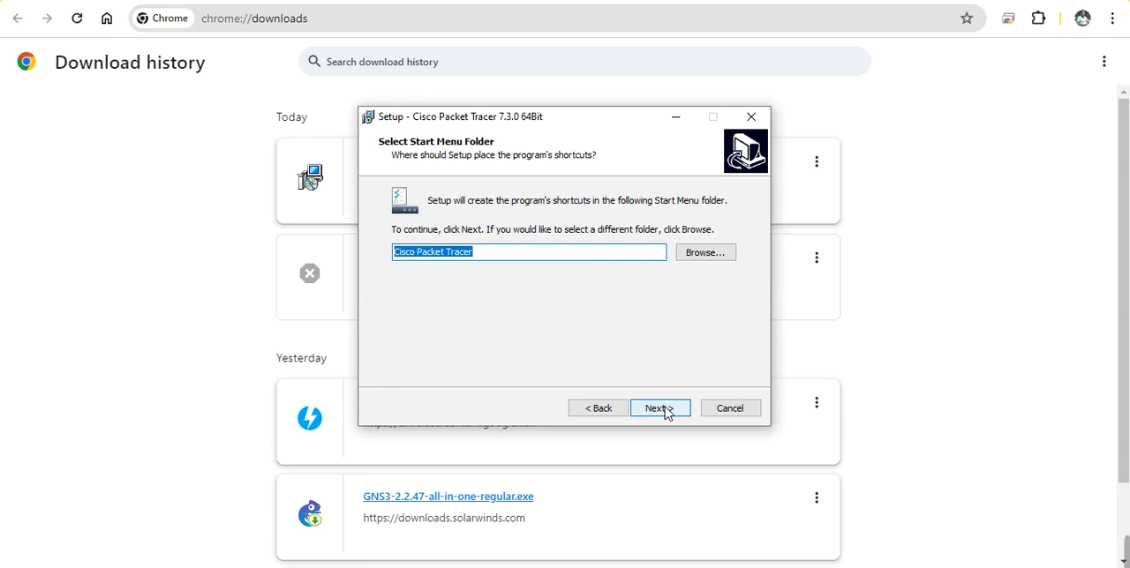
{"action": "left_click", "coordinate": [661, 408]}
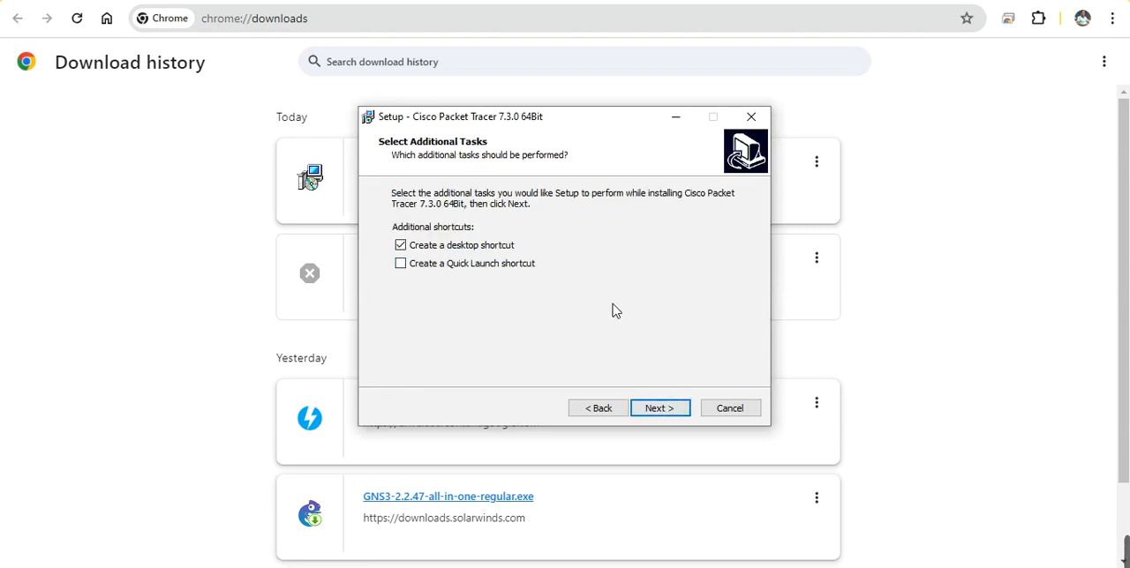
{"action": "left_click", "coordinate": [655, 408]}
{"action": "left_click", "coordinate": [653, 410]}
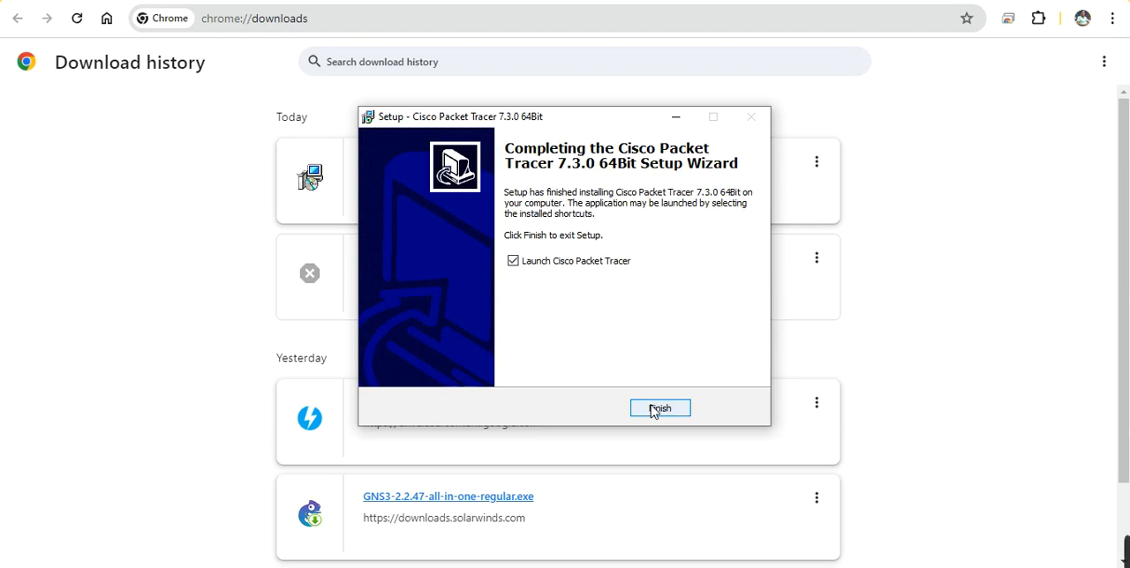
{"action": "left_click", "coordinate": [657, 409]}
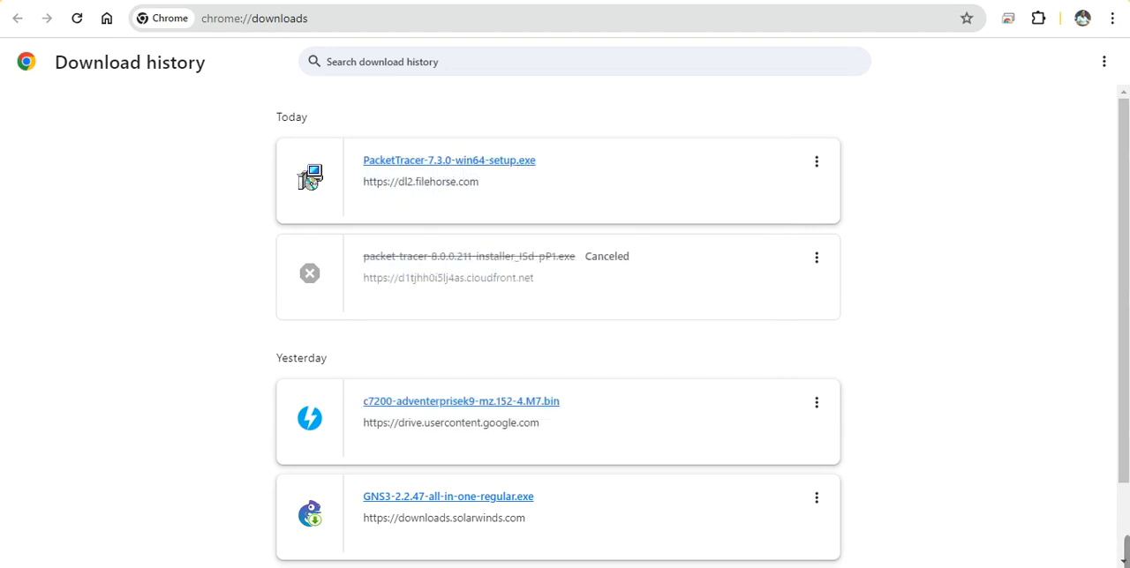
Step: Show the desktop and refresh it
{"action": "key", "text": "super+d"}
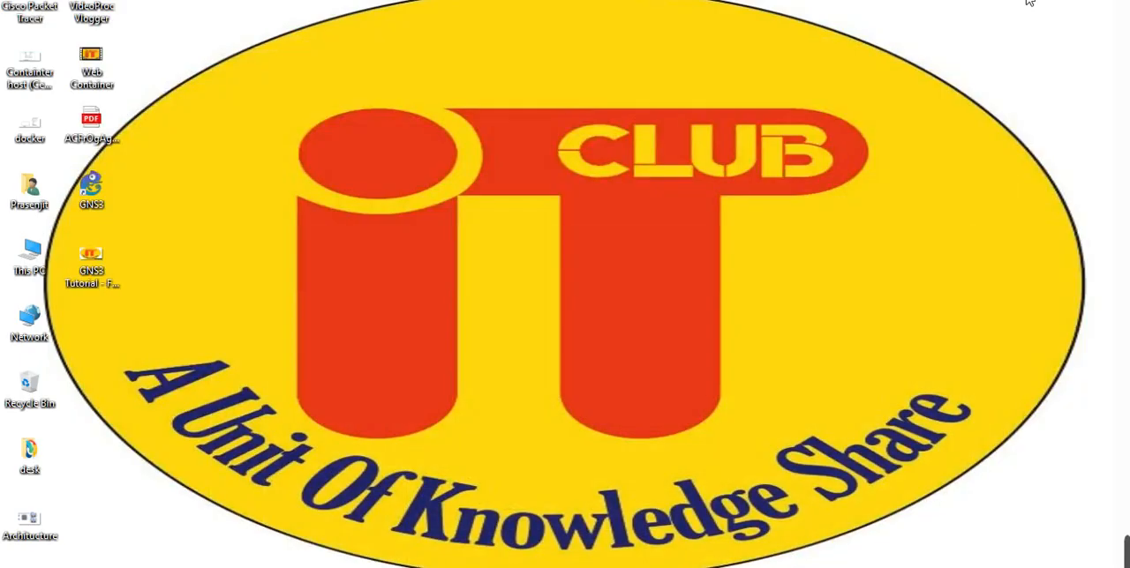
{"action": "right_click", "coordinate": [638, 159]}
{"action": "left_click", "coordinate": [680, 205]}
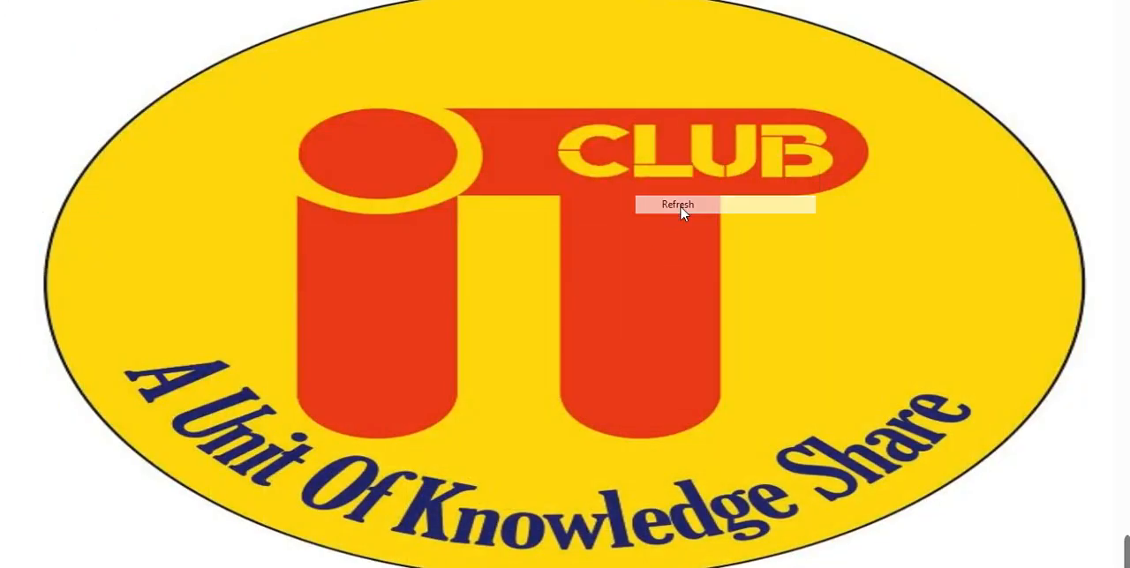
{"action": "right_click", "coordinate": [528, 131]}
Step: Acknowledge Packet Tracer's default user files folder and allow Packet Tracer Executable through the Windows firewall on public networks
{"action": "left_click", "coordinate": [732, 314]}
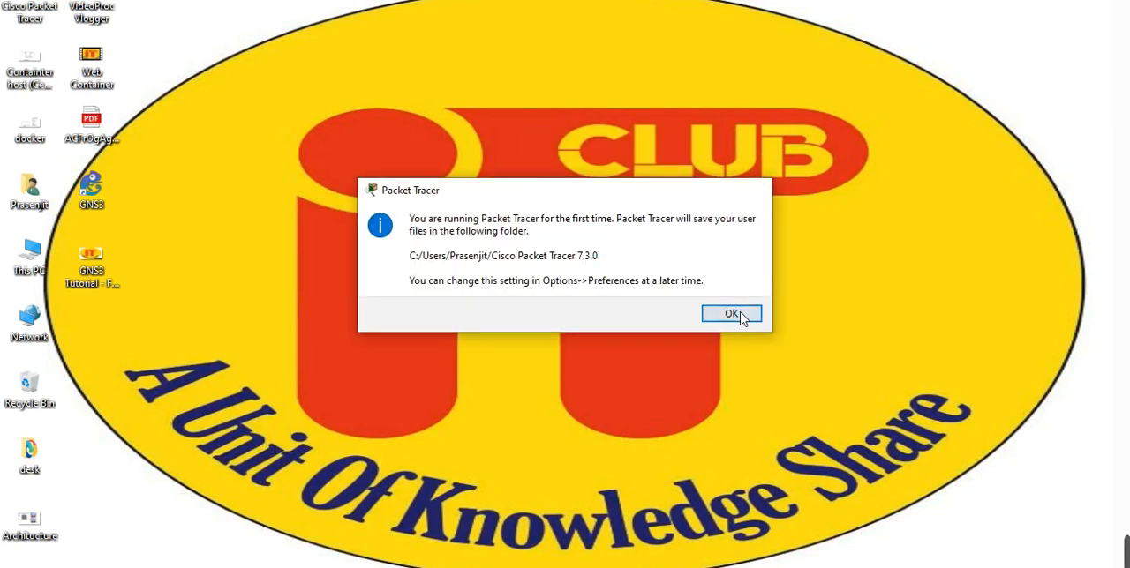
{"action": "left_click", "coordinate": [731, 315]}
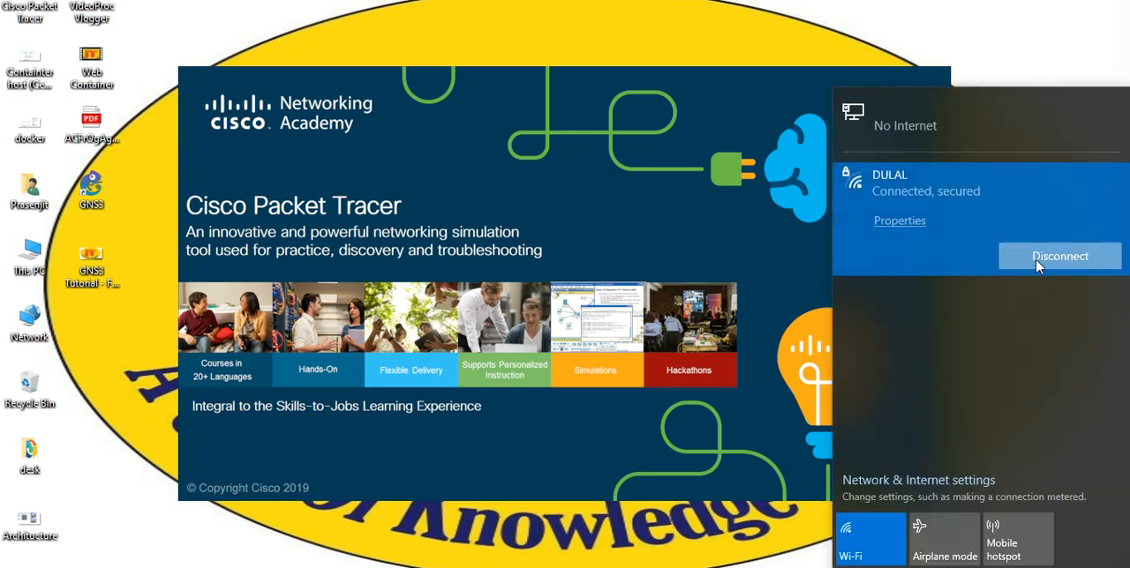
{"action": "left_click", "coordinate": [742, 29]}
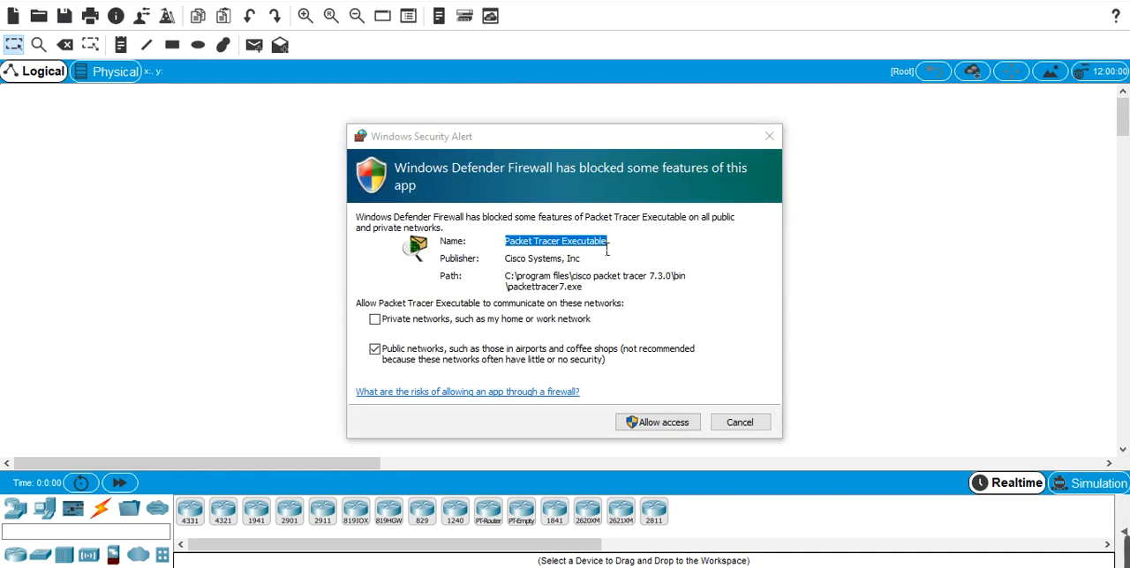
{"action": "left_click", "coordinate": [663, 431]}
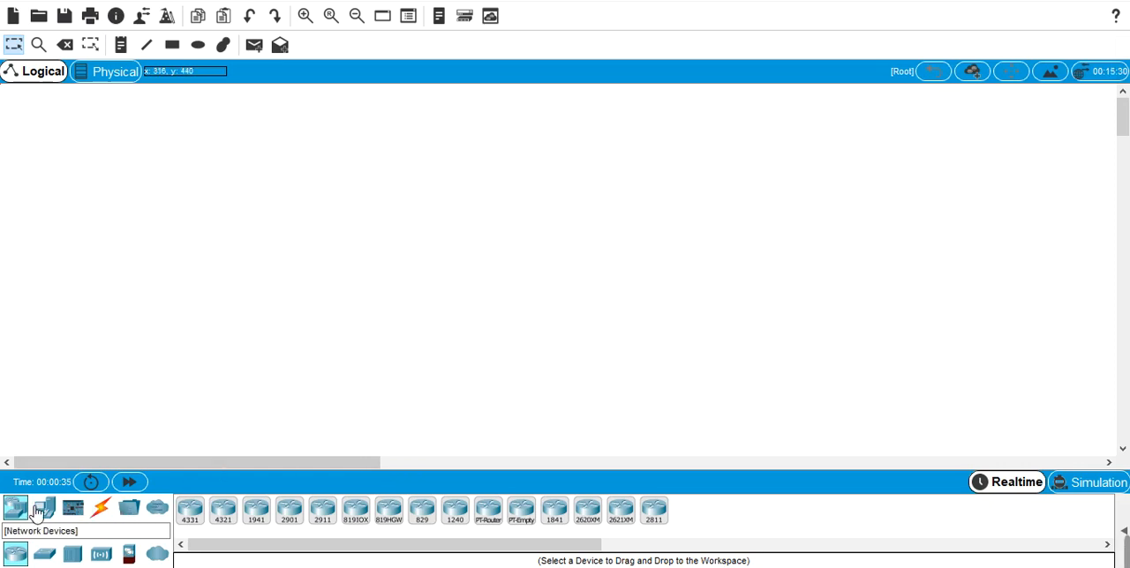
Step: Place a 2960 switch in the upper part of the logical workspace
{"action": "left_click", "coordinate": [49, 556]}
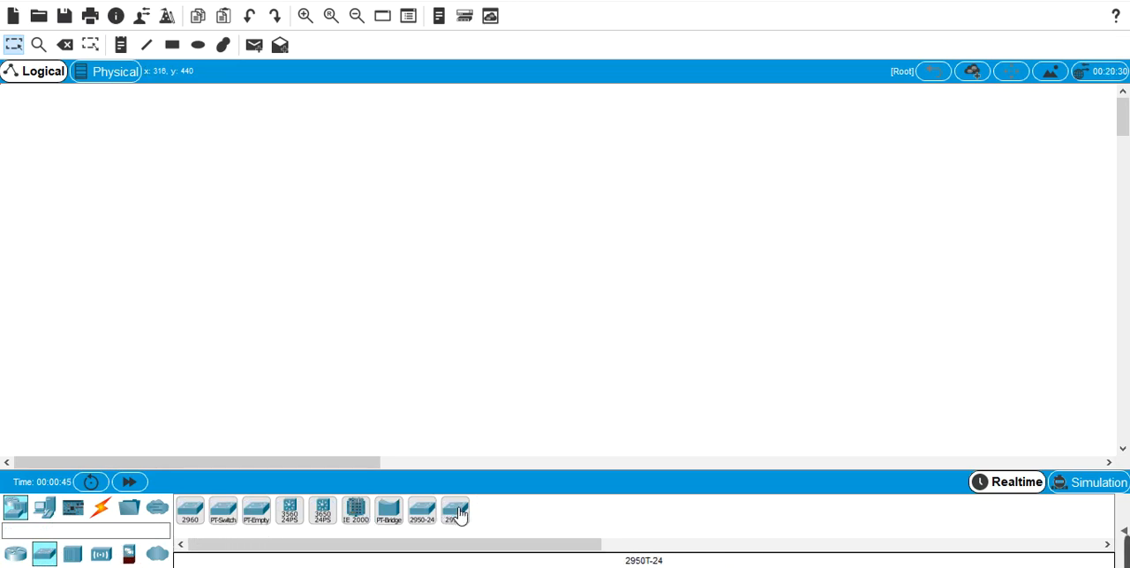
{"action": "left_click", "coordinate": [196, 522]}
{"action": "left_click", "coordinate": [442, 129]}
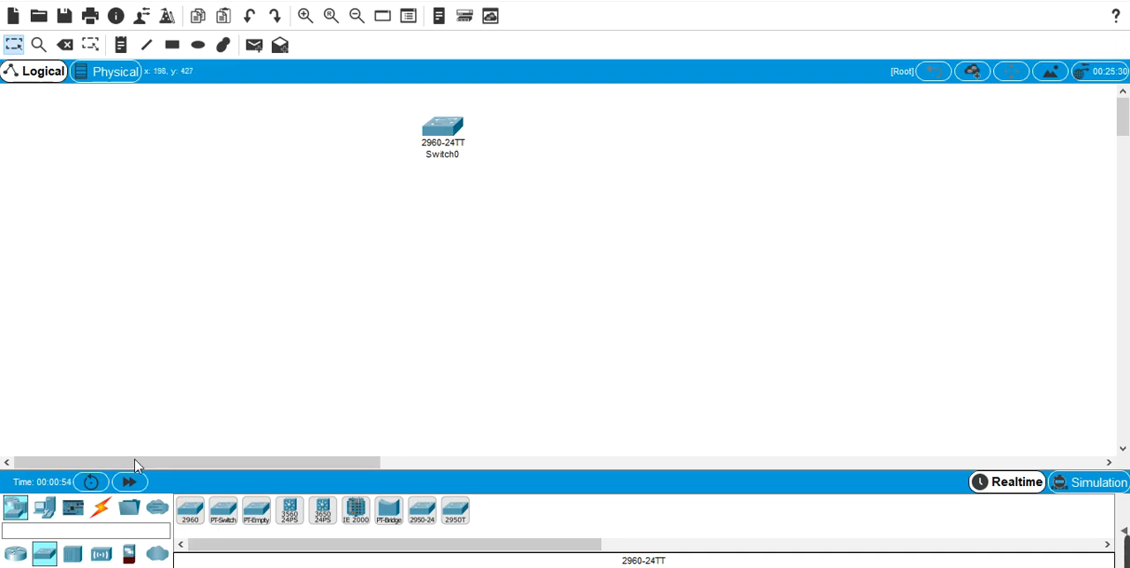
Step: Place four PC end devices, PC0 to PC3, in a row below the switch
{"action": "left_click", "coordinate": [46, 510]}
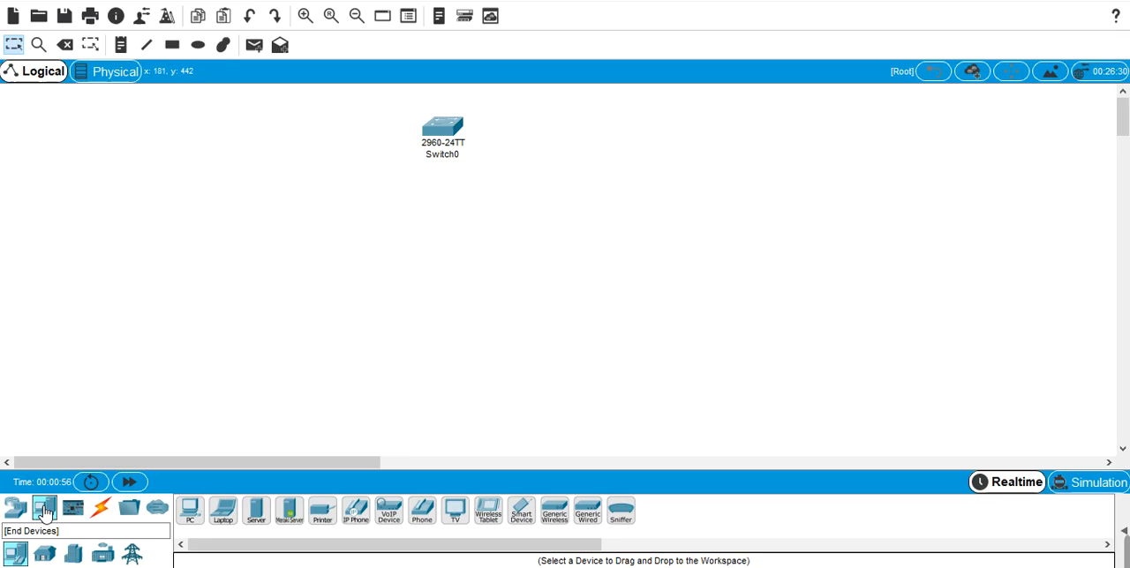
{"action": "left_click", "coordinate": [195, 512]}
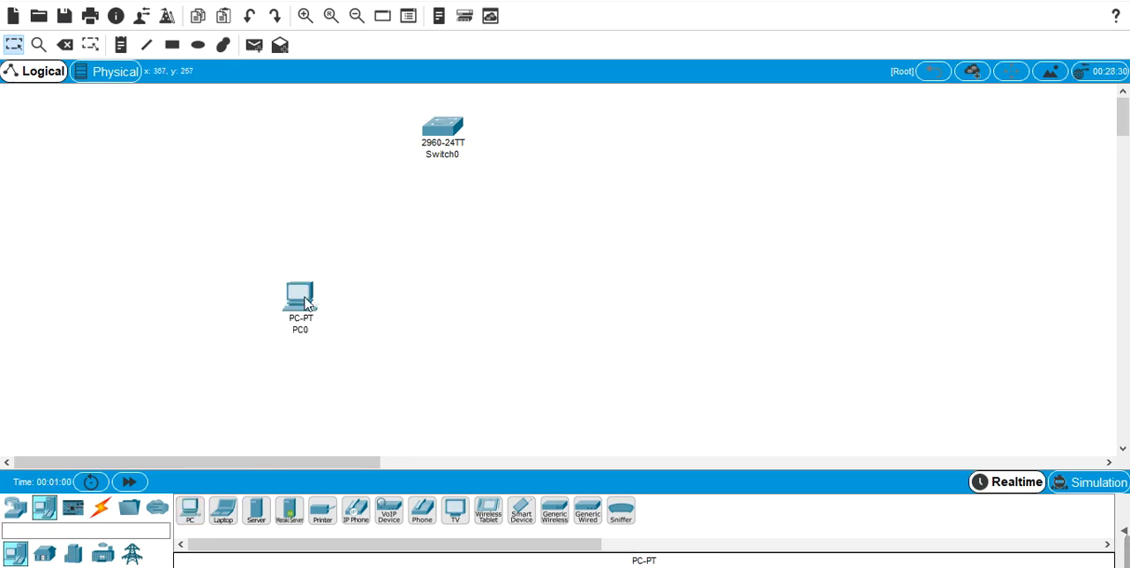
{"action": "left_click", "coordinate": [190, 510]}
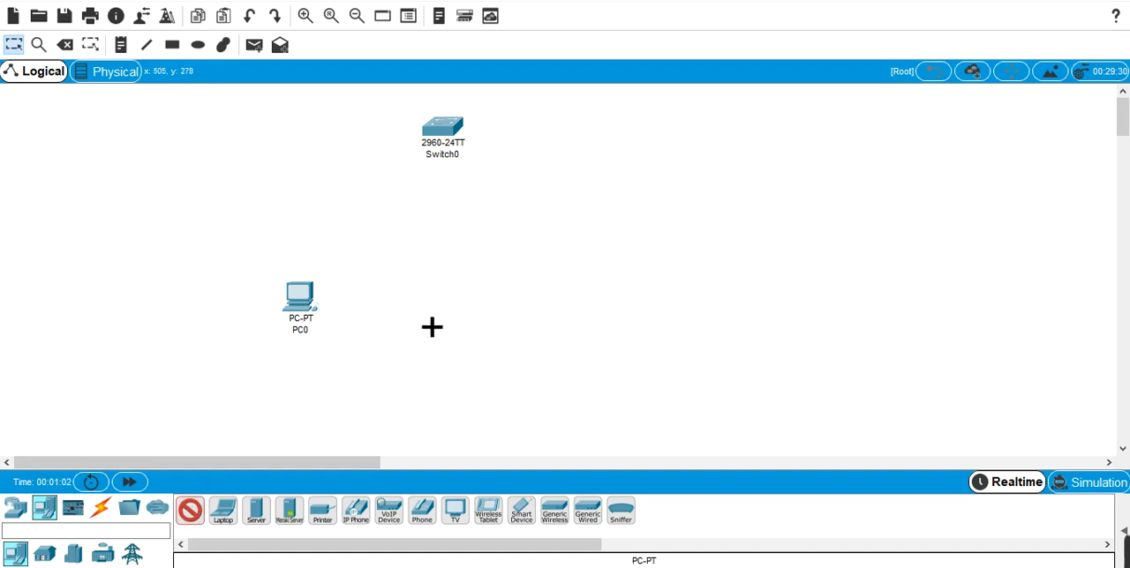
{"action": "left_click", "coordinate": [425, 323]}
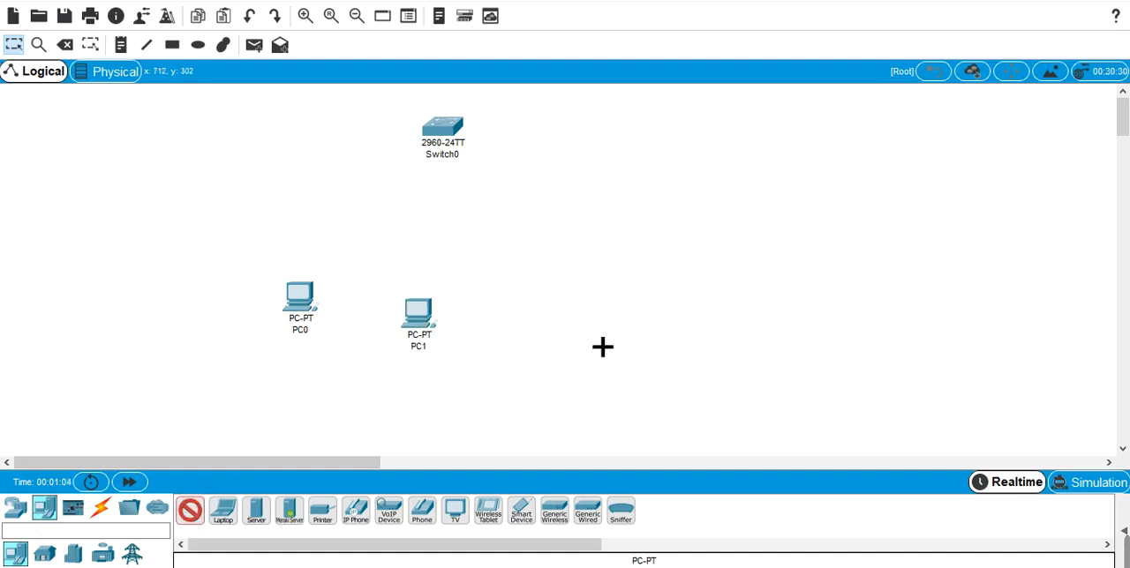
{"action": "left_click", "coordinate": [544, 325]}
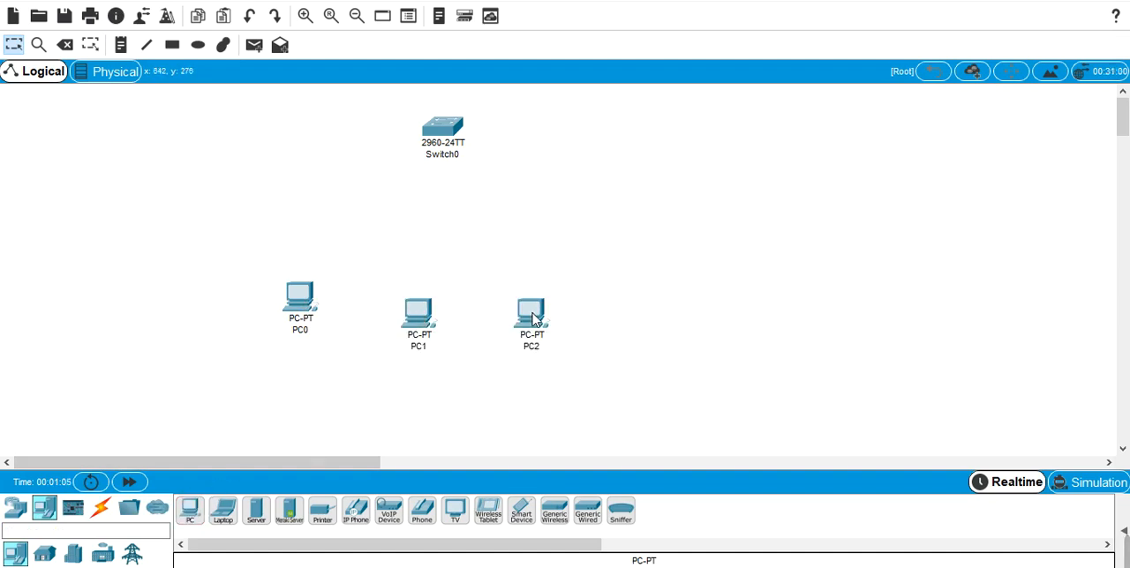
{"action": "left_click", "coordinate": [189, 514]}
{"action": "left_click", "coordinate": [657, 297]}
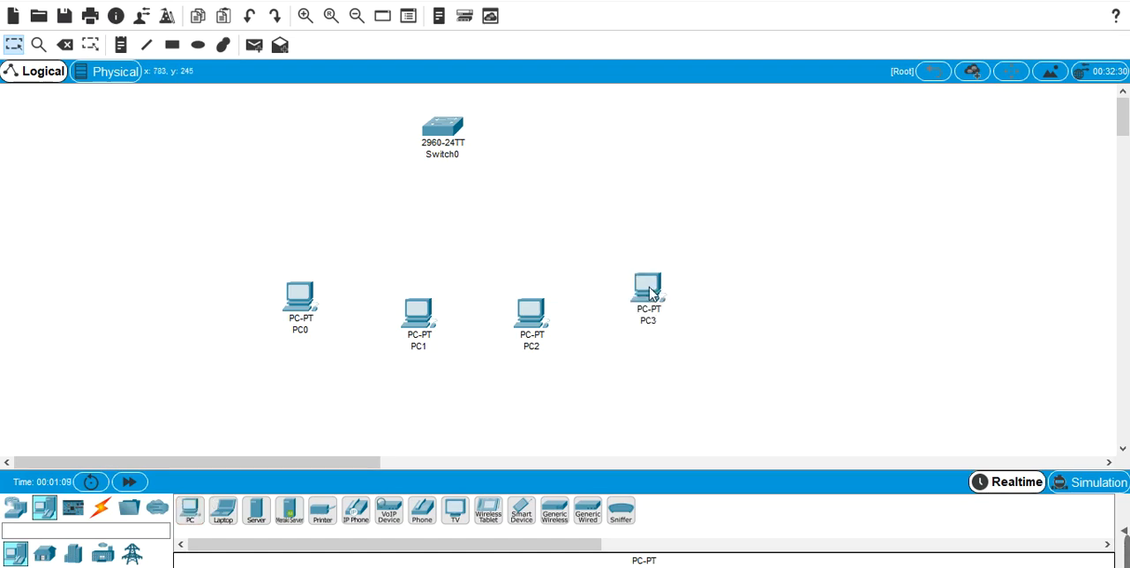
Step: Connect the switch's FastEthernet0/1 port to PC0's FastEthernet0 port with a Copper Straight-Through cable
{"action": "left_click", "coordinate": [102, 512]}
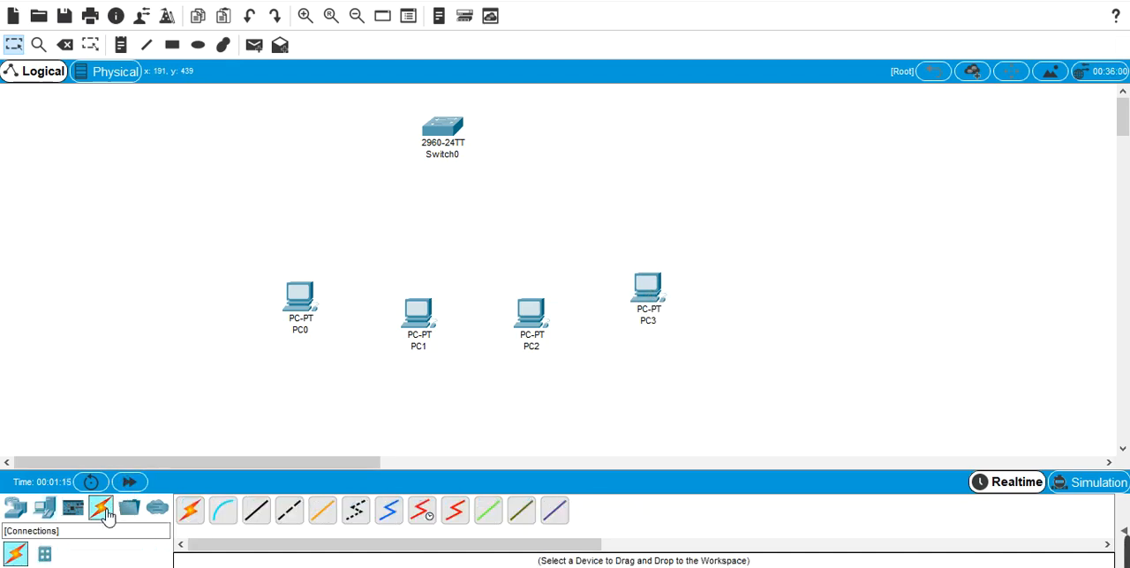
{"action": "left_click", "coordinate": [260, 520]}
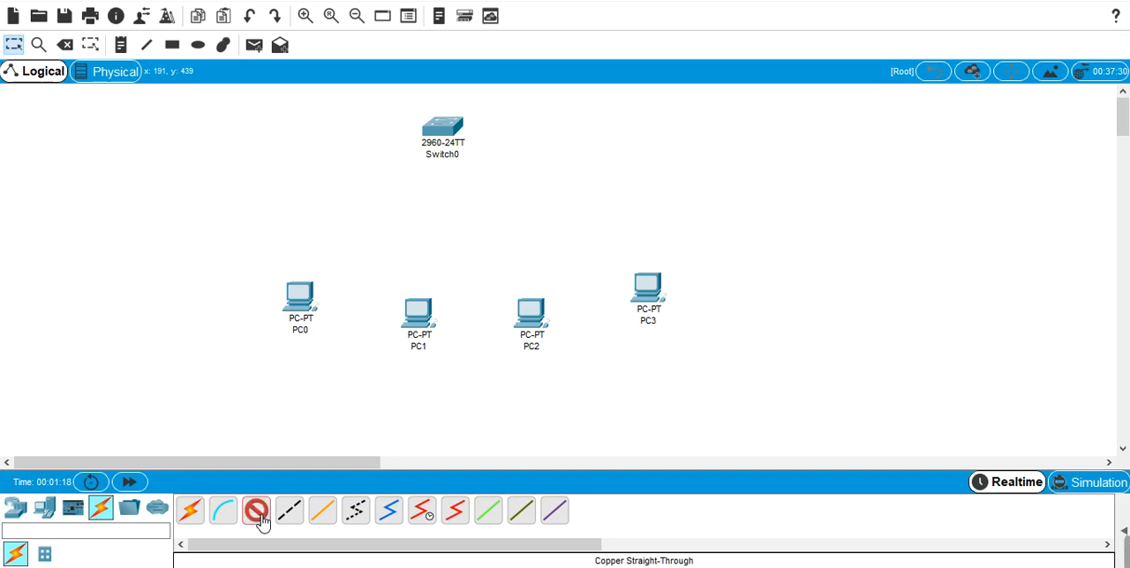
{"action": "left_click", "coordinate": [441, 128]}
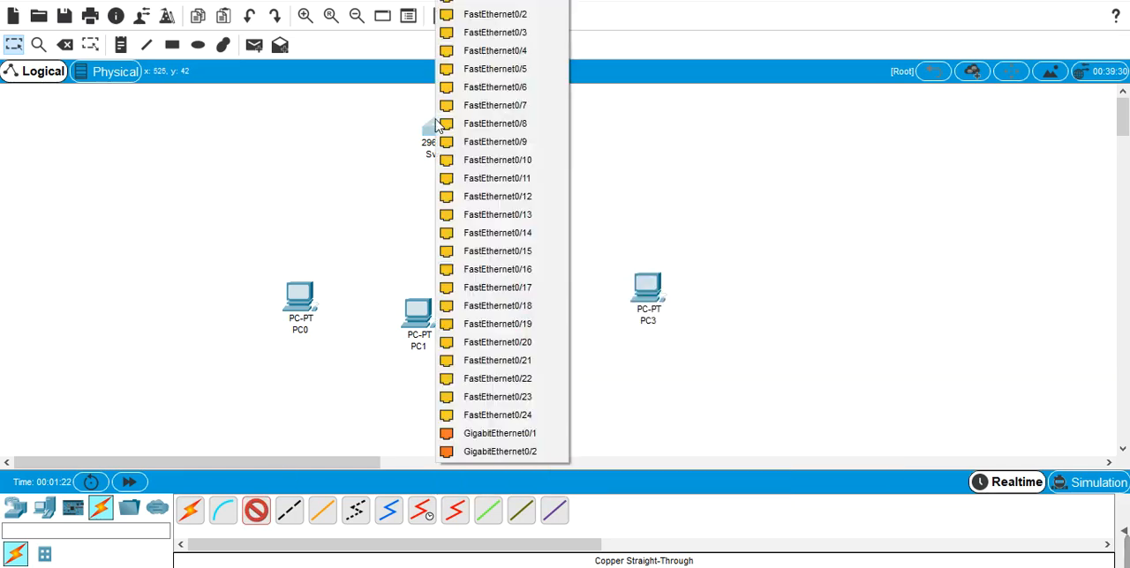
{"action": "left_click", "coordinate": [495, 2]}
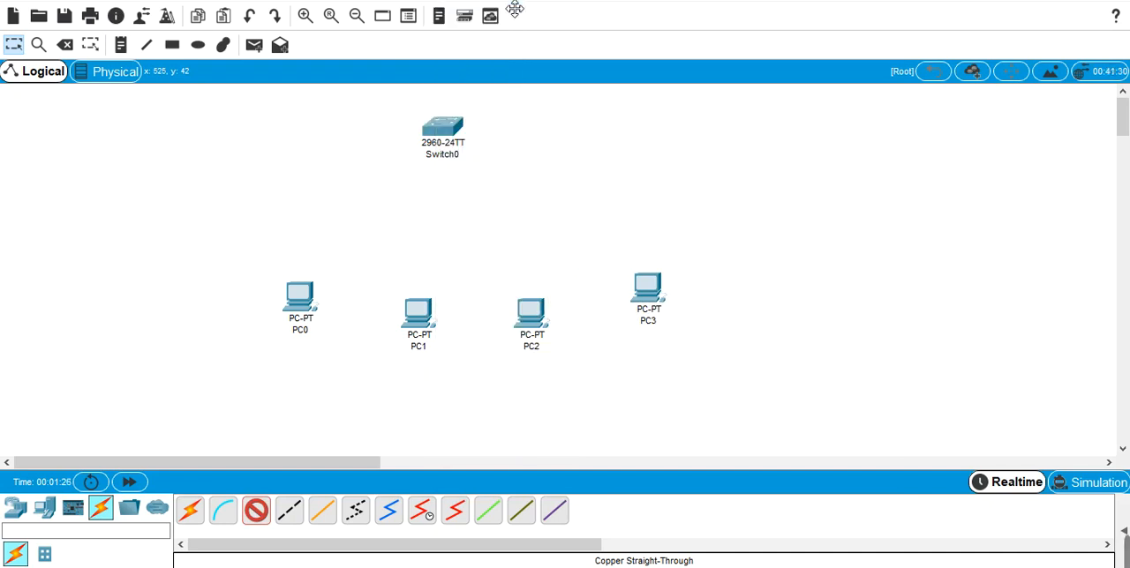
{"action": "left_click", "coordinate": [300, 302]}
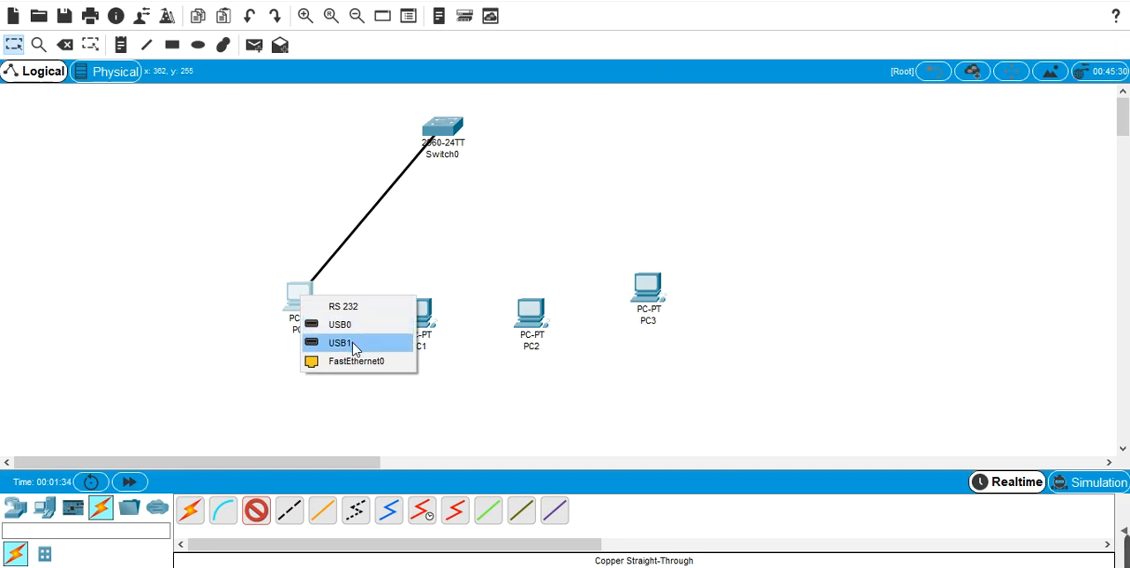
{"action": "left_click", "coordinate": [358, 369]}
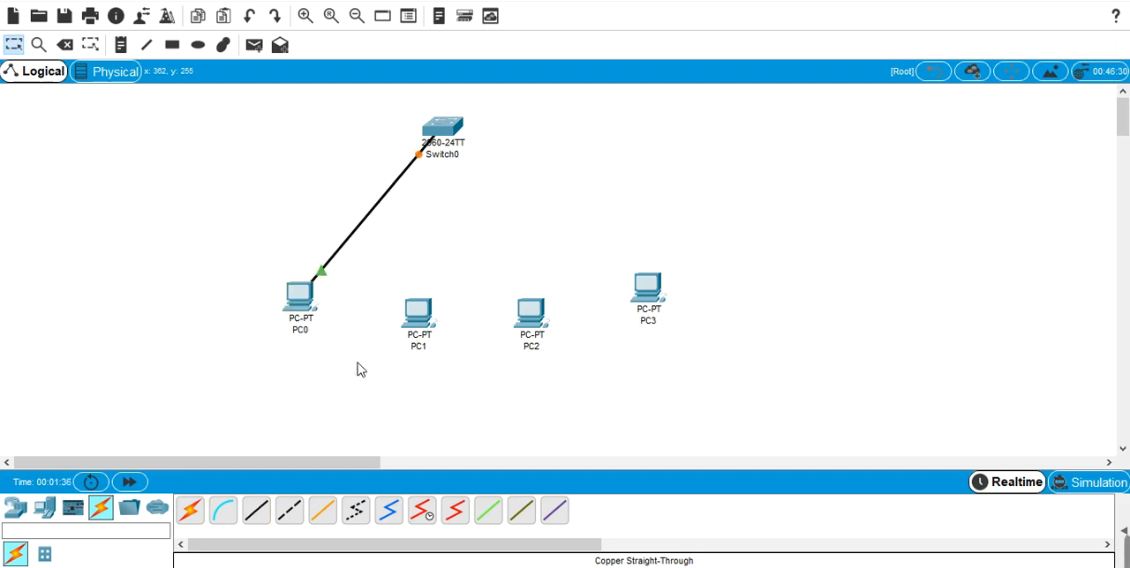
Step: Connect the switch's FastEthernet0/2 port to PC1's FastEthernet0 port with a Copper Straight-Through cable
{"action": "left_click", "coordinate": [256, 510]}
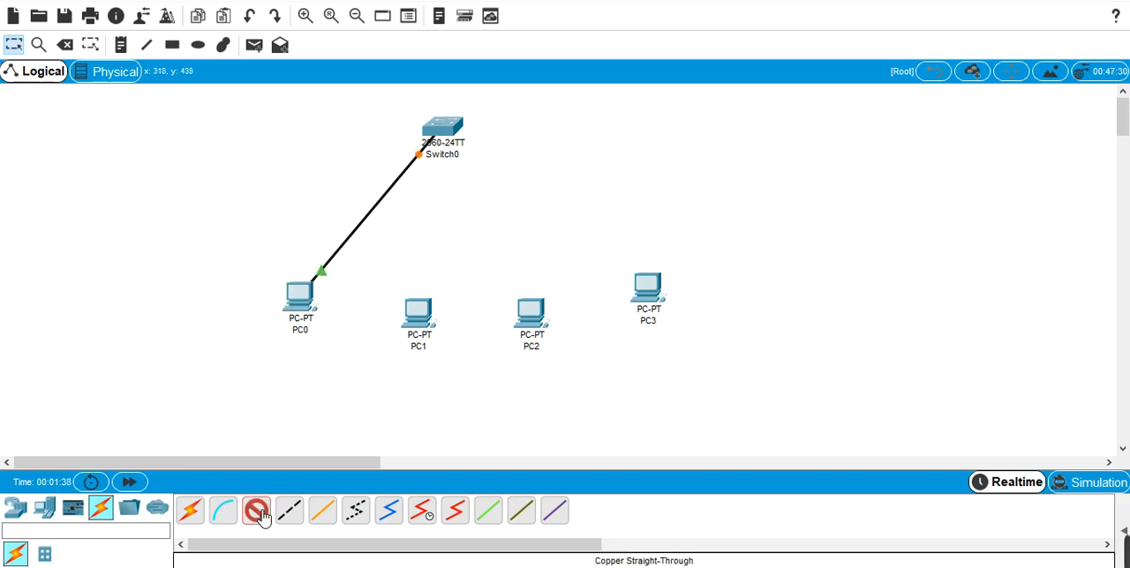
{"action": "left_click", "coordinate": [439, 127]}
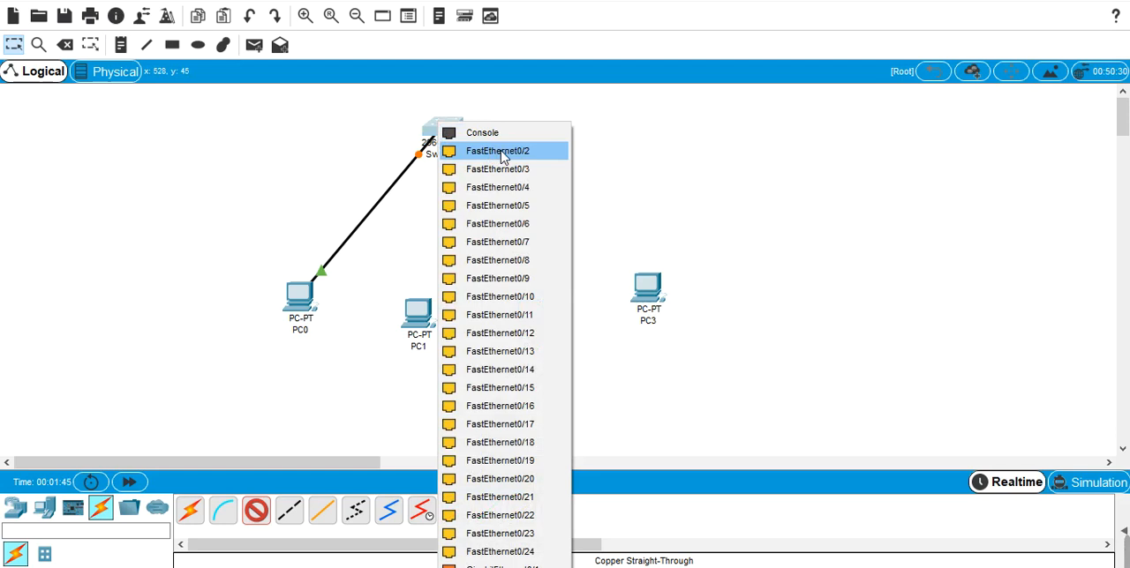
{"action": "left_click", "coordinate": [502, 154]}
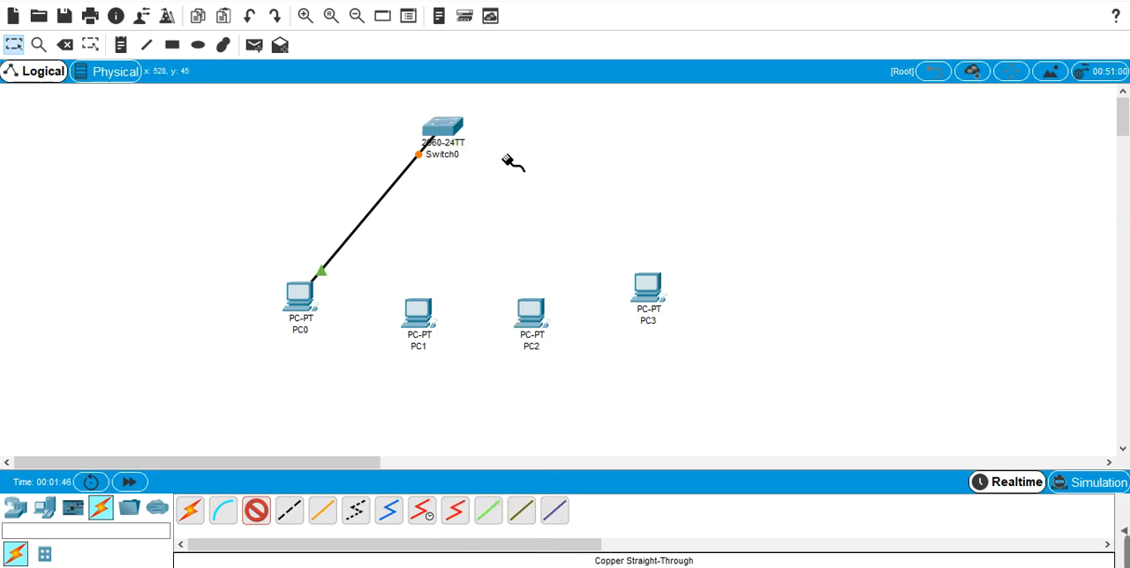
{"action": "left_click", "coordinate": [423, 308]}
{"action": "left_click", "coordinate": [465, 370]}
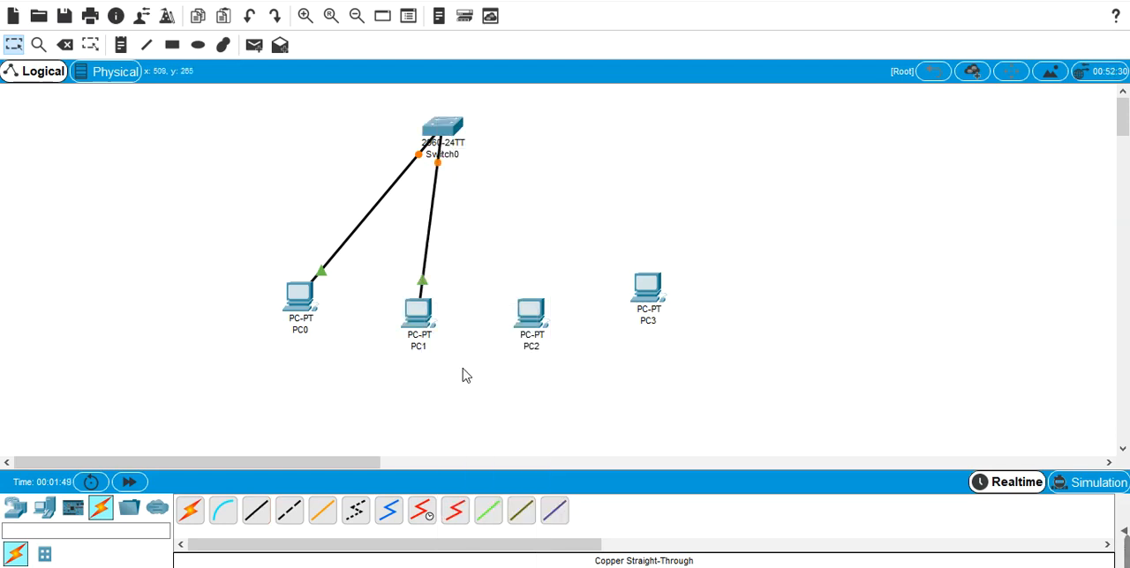
Step: Connect the switch's FastEthernet0/3 port to PC2's FastEthernet0 port with a Copper Straight-Through cable
{"action": "left_click", "coordinate": [264, 519]}
{"action": "left_click", "coordinate": [438, 125]}
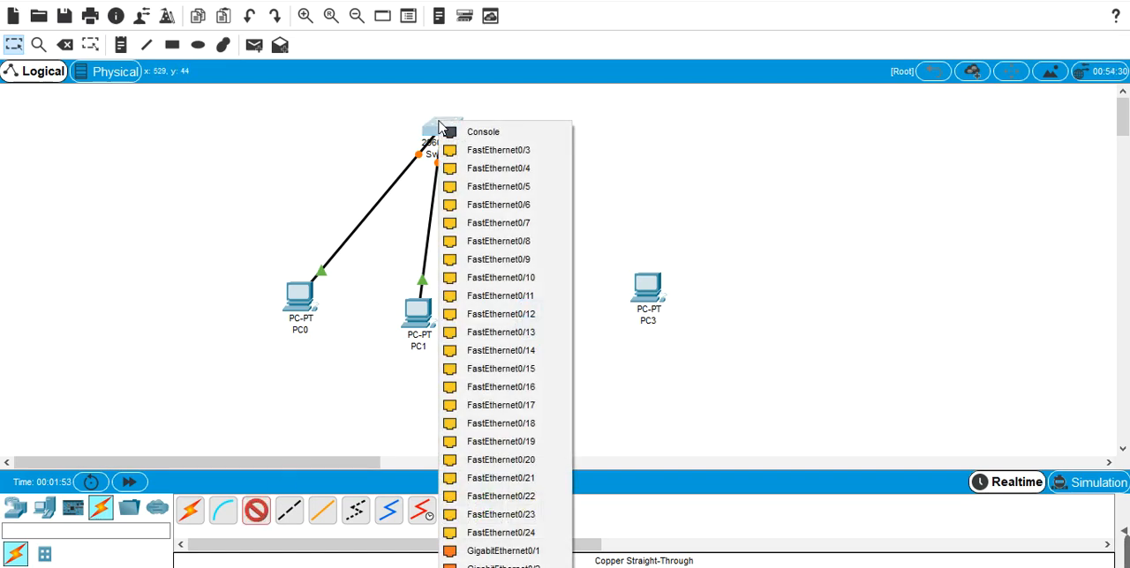
{"action": "left_click", "coordinate": [521, 150]}
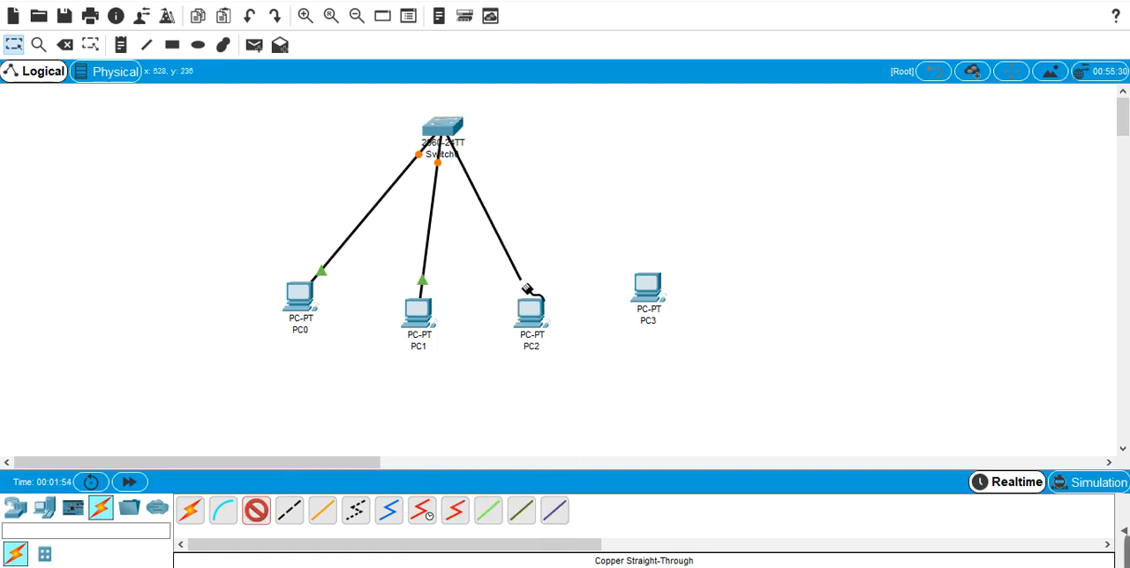
{"action": "left_click", "coordinate": [530, 315]}
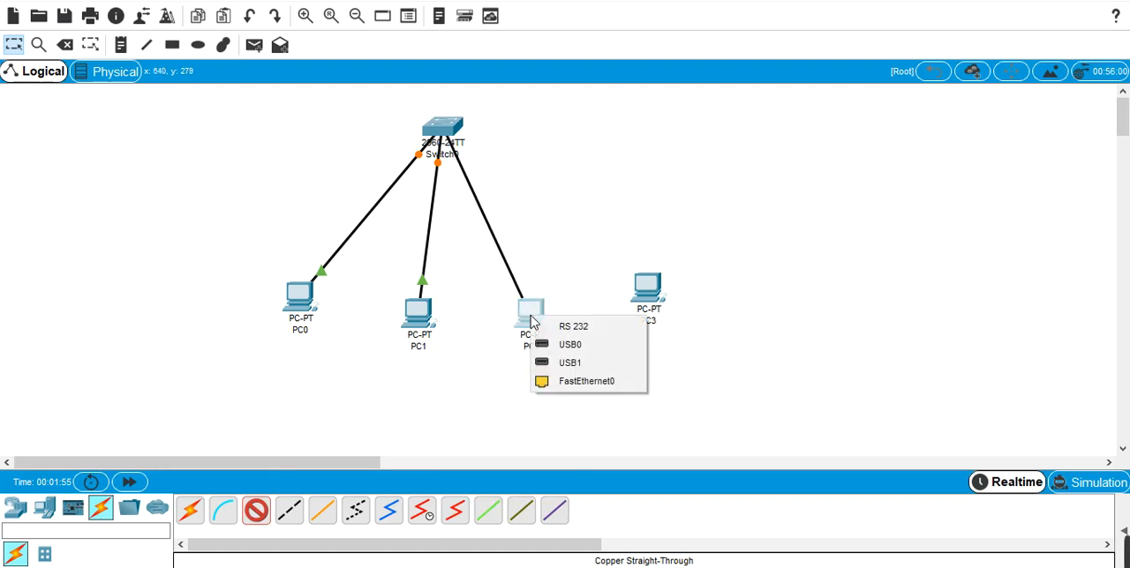
{"action": "left_click", "coordinate": [586, 381]}
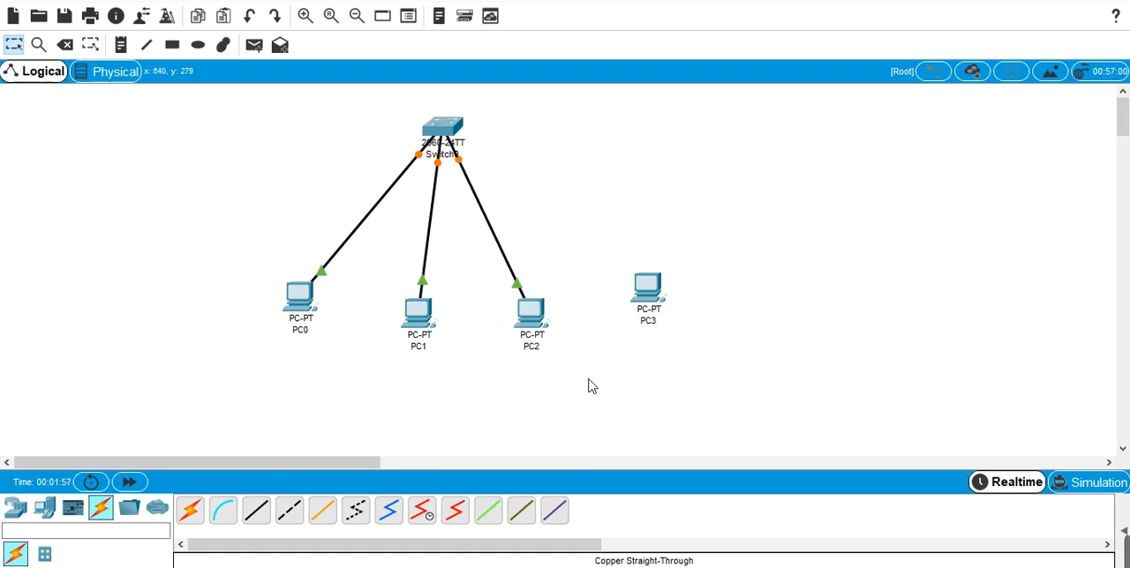
Step: Connect the switch's FastEthernet0/4 port to PC3's FastEthernet0 port with a Copper Straight-Through cable
{"action": "left_click", "coordinate": [257, 510]}
{"action": "left_click", "coordinate": [451, 124]}
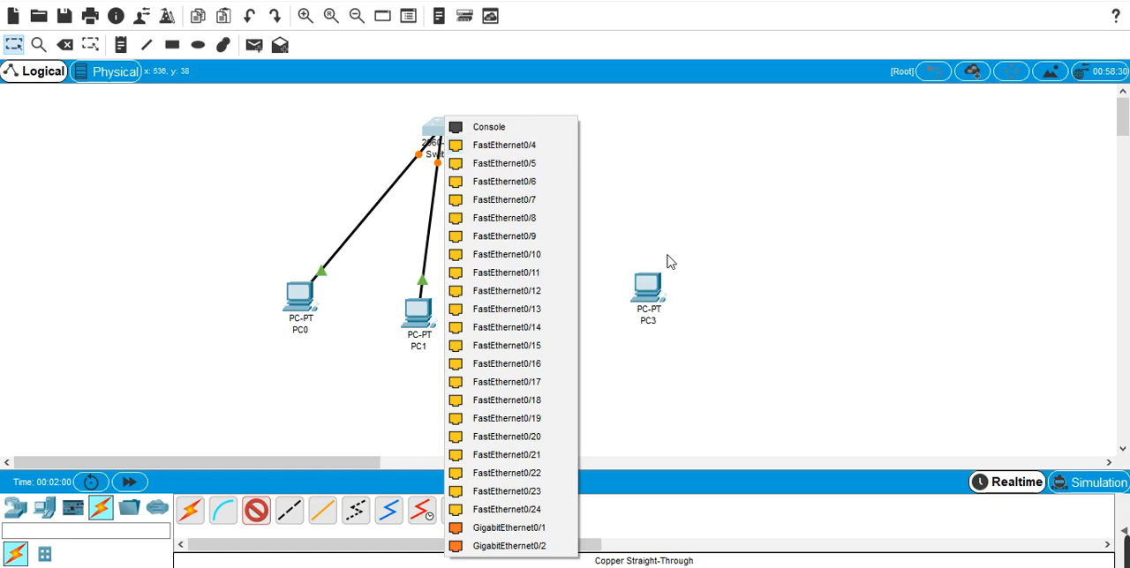
{"action": "left_click", "coordinate": [498, 145]}
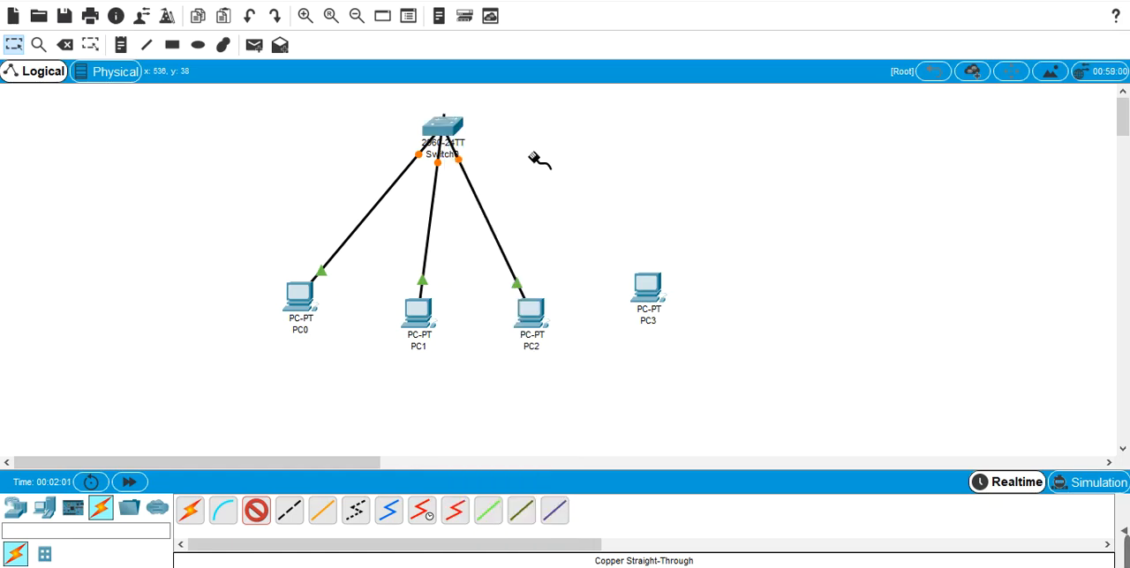
{"action": "left_click", "coordinate": [658, 299]}
{"action": "left_click", "coordinate": [704, 353]}
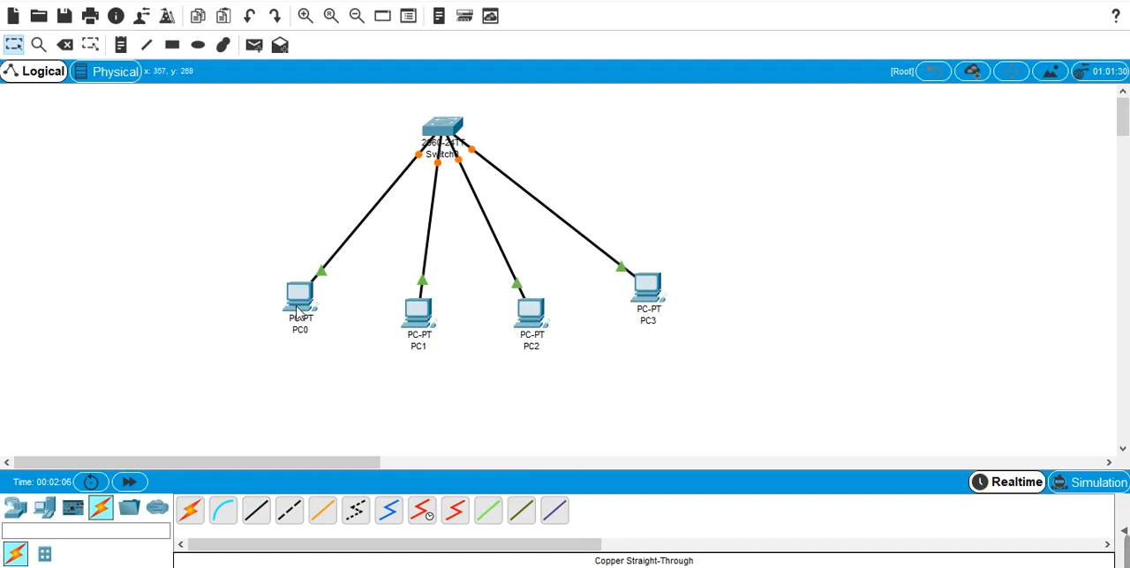
Step: Rearrange the PCs into two separated pairs below the switch, PC0 with PC1 and PC2 with PC3
{"action": "left_click_drag", "start_coordinate": [301, 311], "coordinate": [205, 320]}
{"action": "left_click_drag", "start_coordinate": [420, 327], "coordinate": [298, 324]}
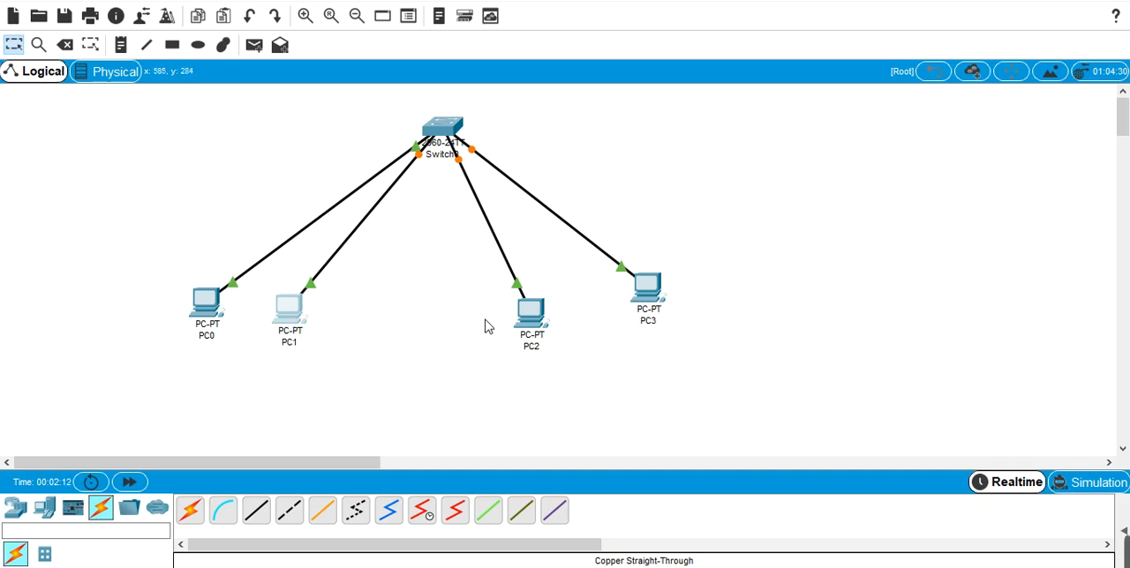
{"action": "left_click_drag", "start_coordinate": [527, 325], "coordinate": [550, 328]}
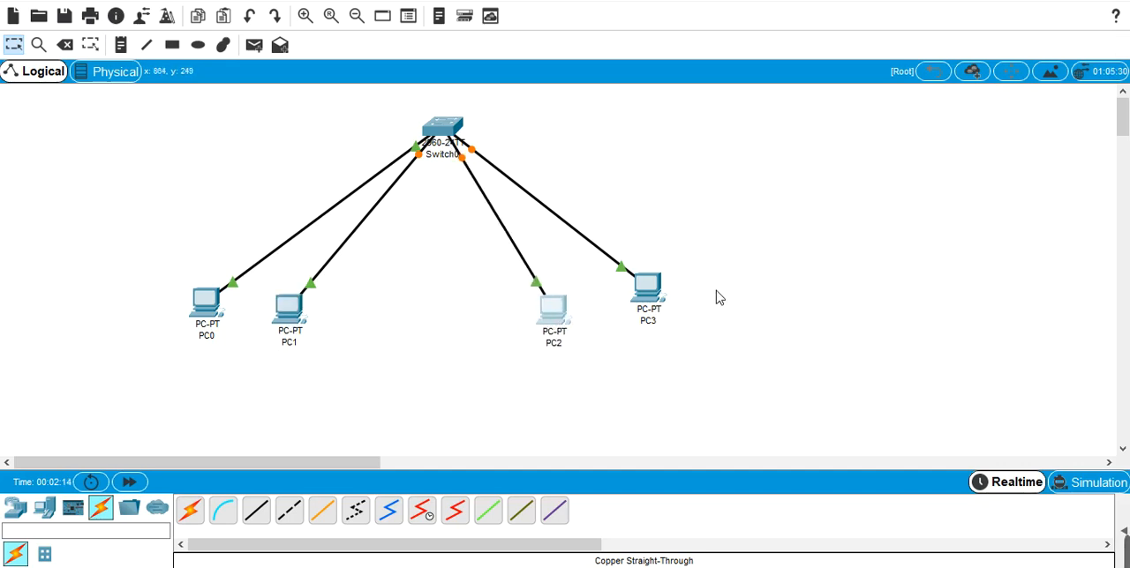
{"action": "left_click", "coordinate": [648, 289]}
{"action": "mouse_move", "coordinate": [649, 290]}
{"action": "left_mouse_down"}
{"action": "mouse_move", "coordinate": [623, 302]}
{"action": "mouse_move", "coordinate": [649, 301]}
{"action": "left_mouse_up"}
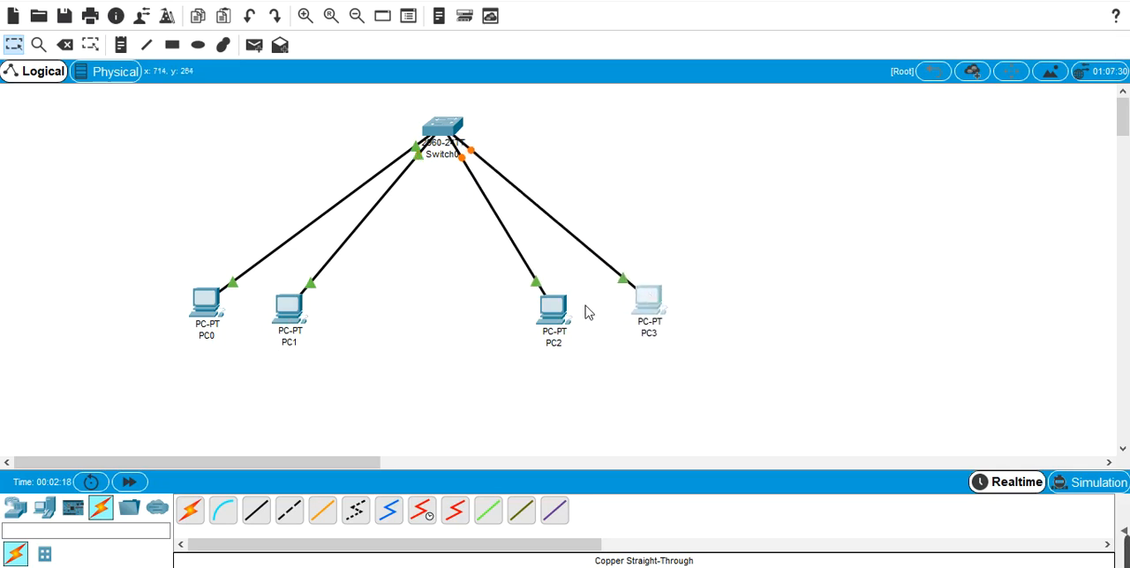
{"action": "left_click_drag", "start_coordinate": [564, 314], "coordinate": [573, 312]}
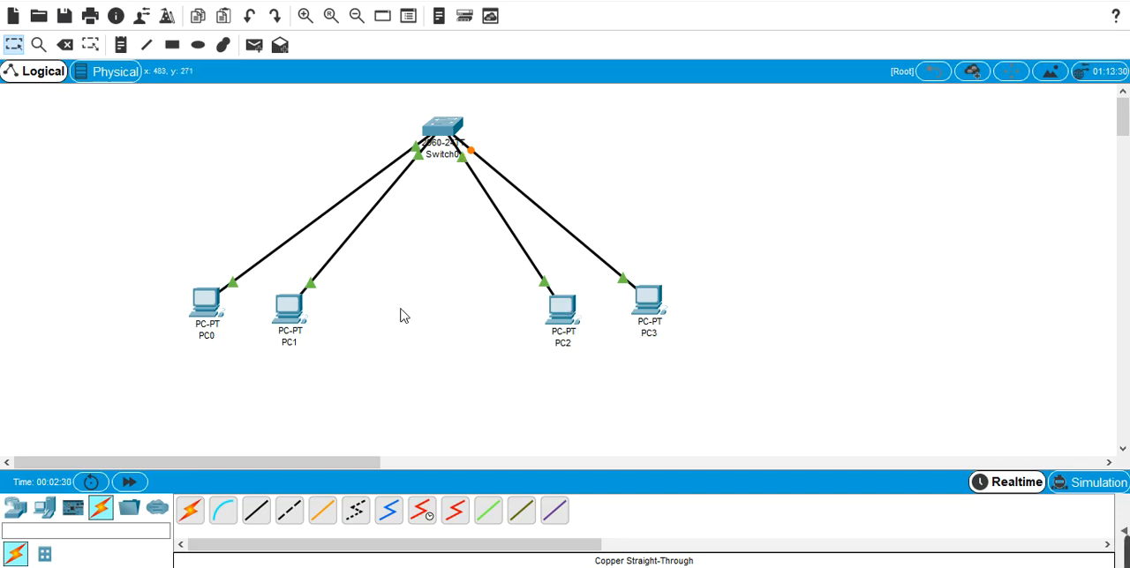
Step: Draw a rectangle with a green (#55ff00) fill and black outline around PC0 and PC1
{"action": "left_click", "coordinate": [176, 51]}
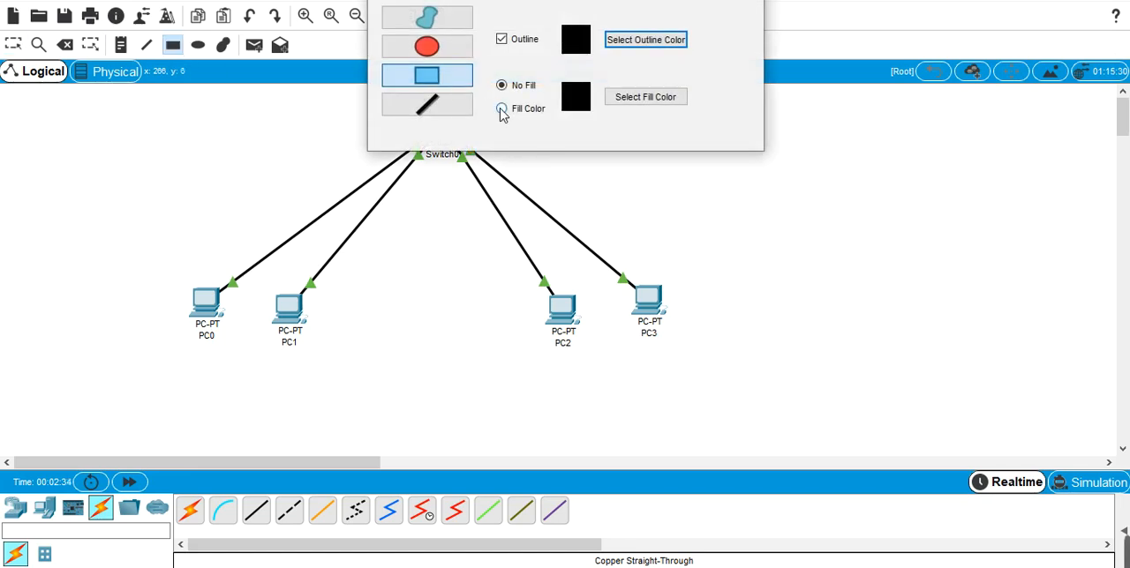
{"action": "left_click", "coordinate": [663, 107]}
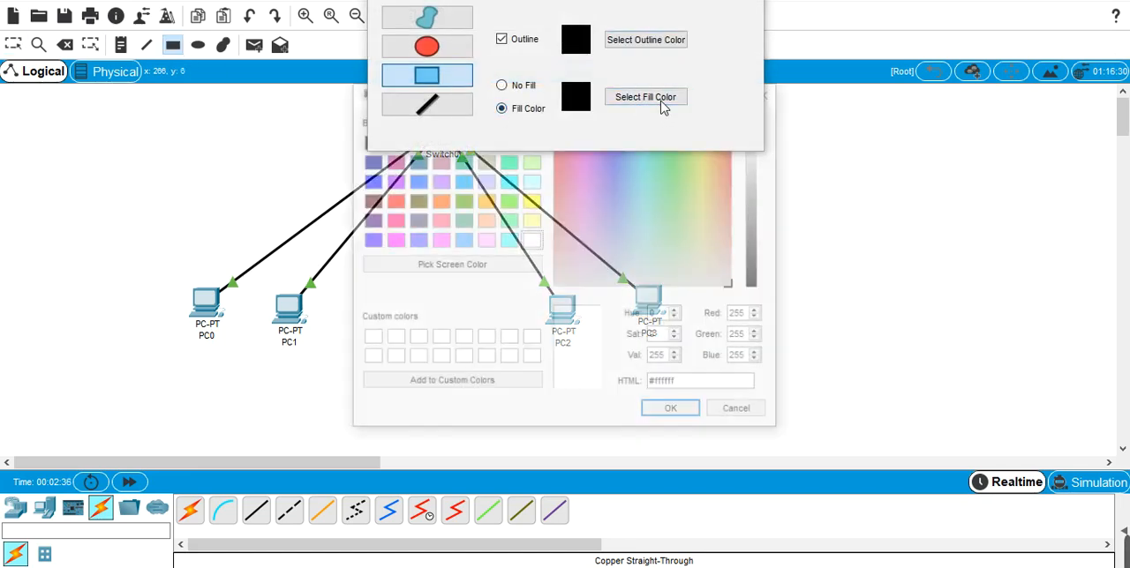
{"action": "left_click", "coordinate": [510, 201]}
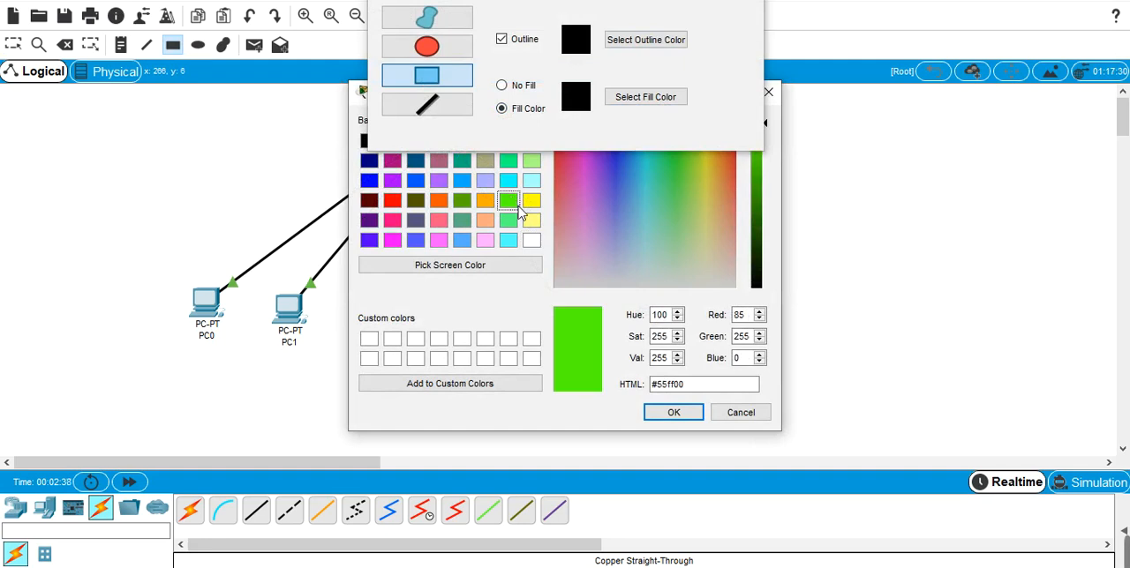
{"action": "left_click", "coordinate": [674, 412]}
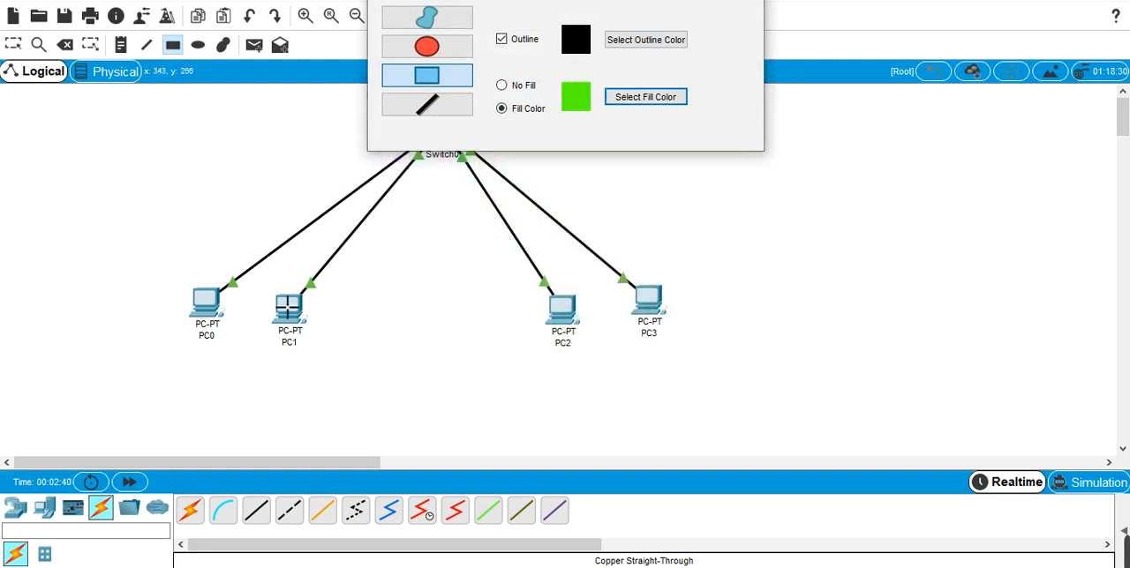
{"action": "left_click_drag", "start_coordinate": [125, 273], "coordinate": [407, 381]}
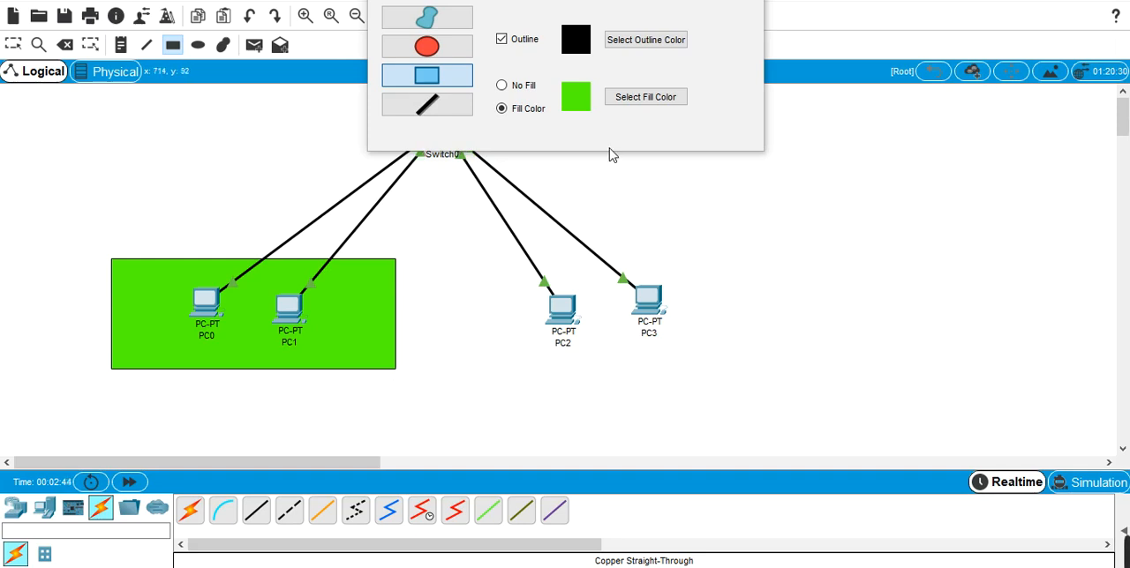
{"action": "left_click", "coordinate": [744, 1]}
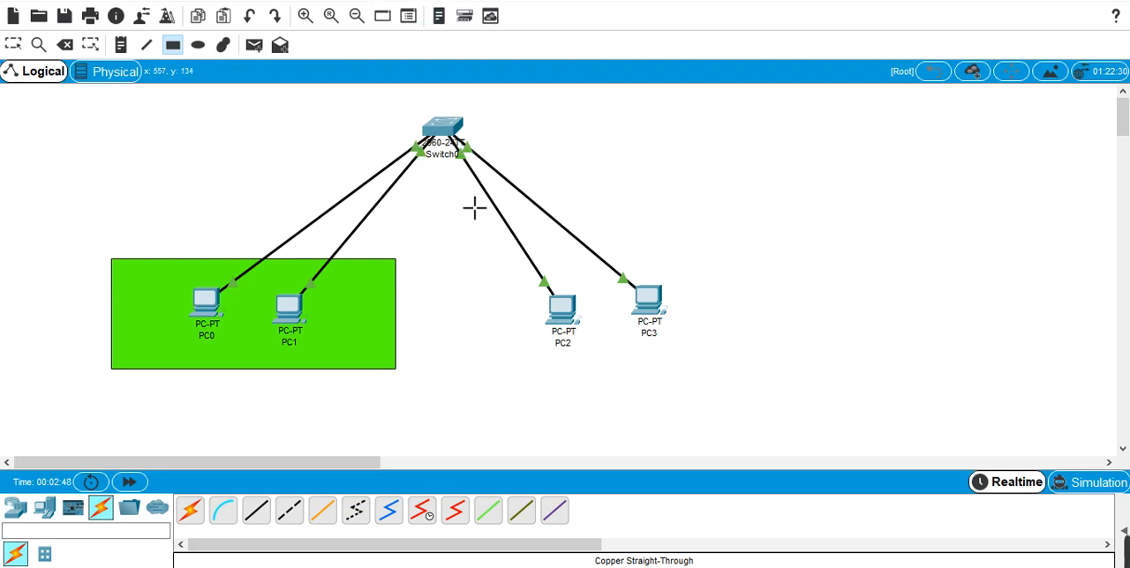
Step: Draw a rectangle with a yellow fill and black outline around PC2 and PC3
{"action": "left_click", "coordinate": [173, 45]}
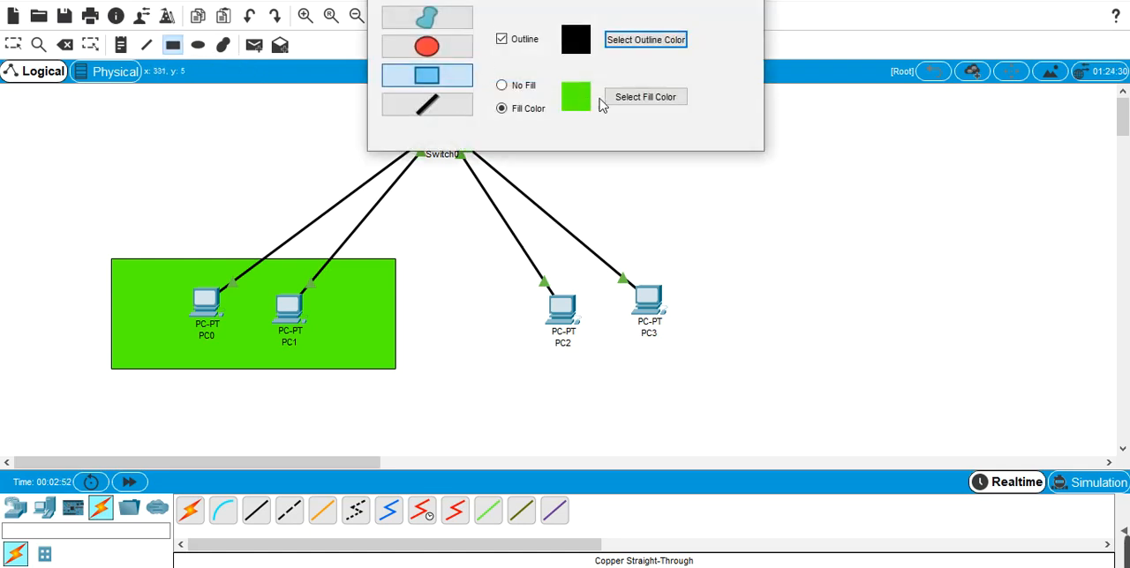
{"action": "left_click", "coordinate": [609, 100]}
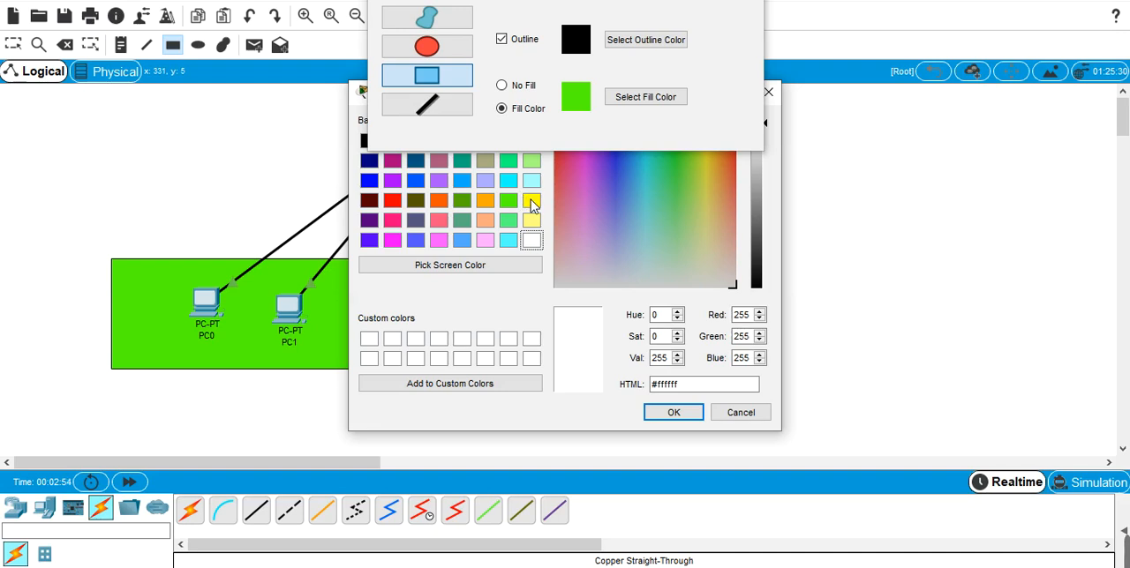
{"action": "left_click", "coordinate": [531, 201]}
{"action": "left_click", "coordinate": [676, 411]}
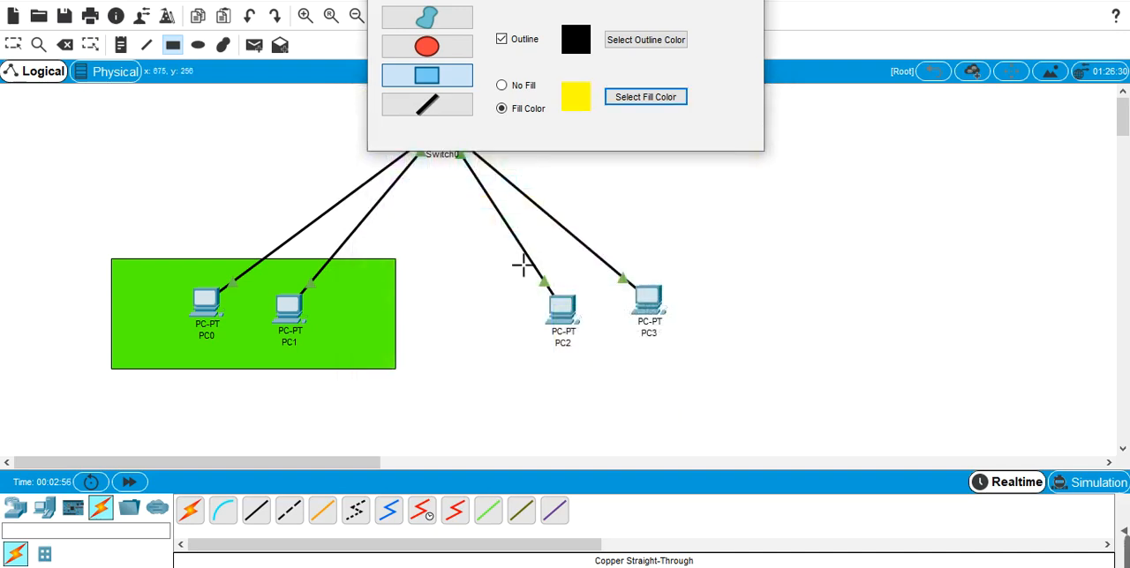
{"action": "left_click_drag", "start_coordinate": [490, 261], "coordinate": [785, 380]}
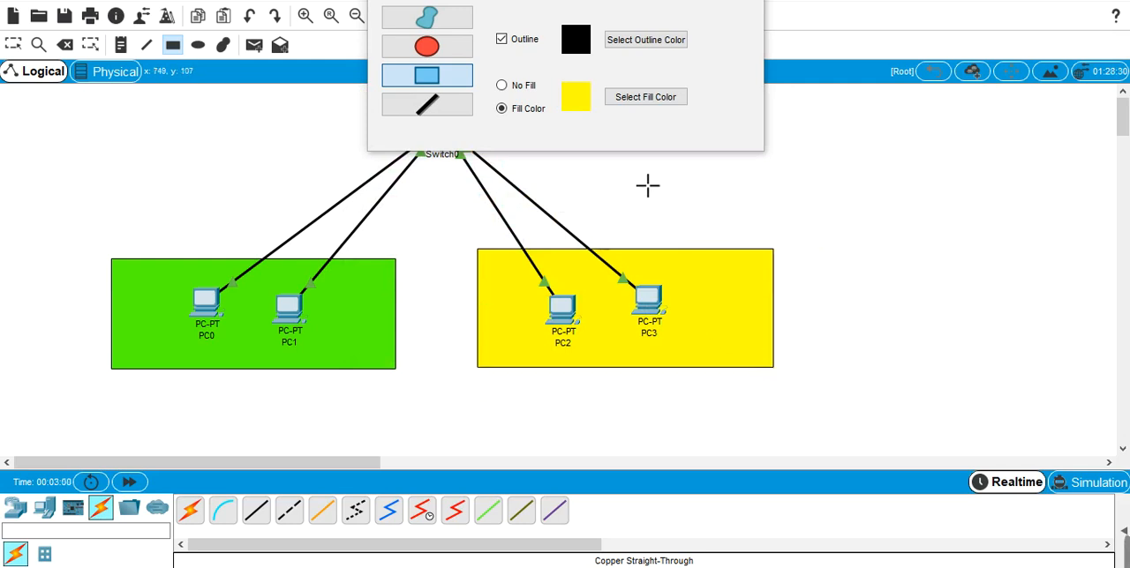
{"action": "left_click", "coordinate": [748, 1]}
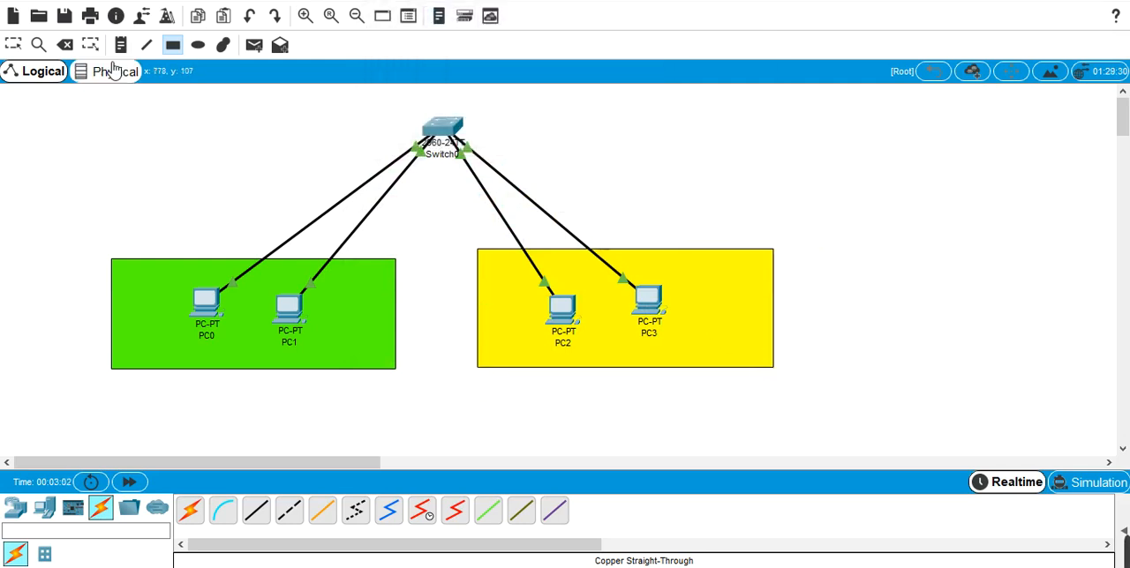
Step: Place a text note reading "VLAN 2" below the green rectangle
{"action": "left_click", "coordinate": [121, 45]}
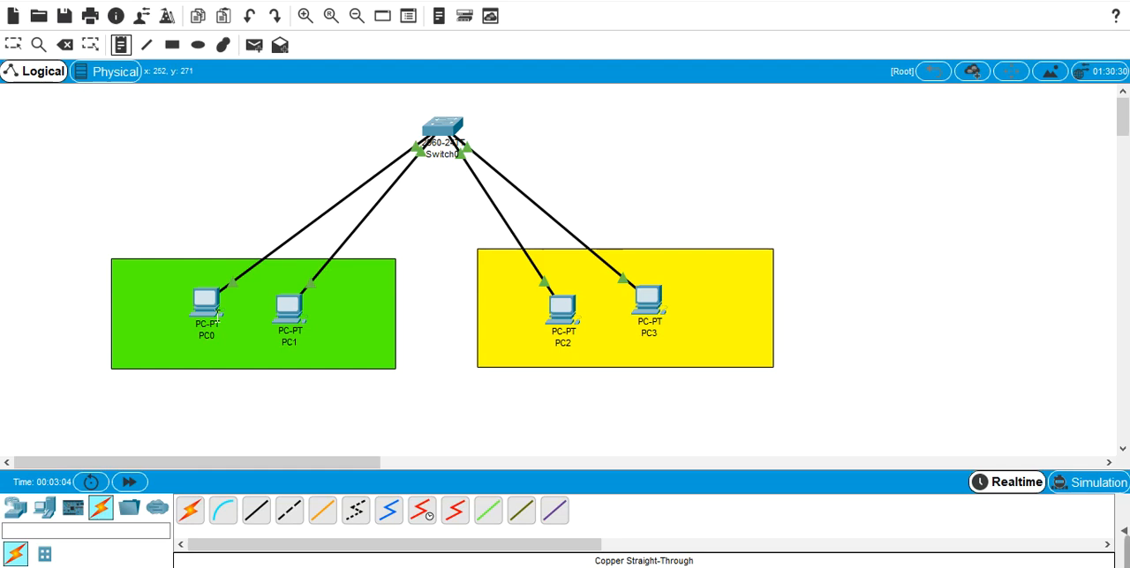
{"action": "left_click", "coordinate": [177, 391]}
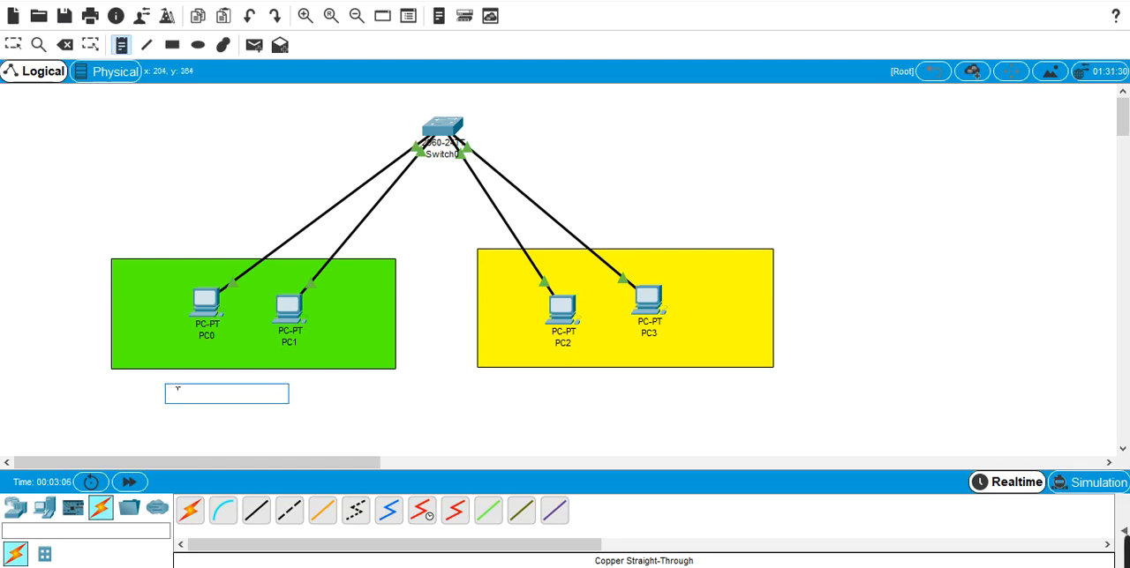
{"action": "type", "text": "VLAN 2"}
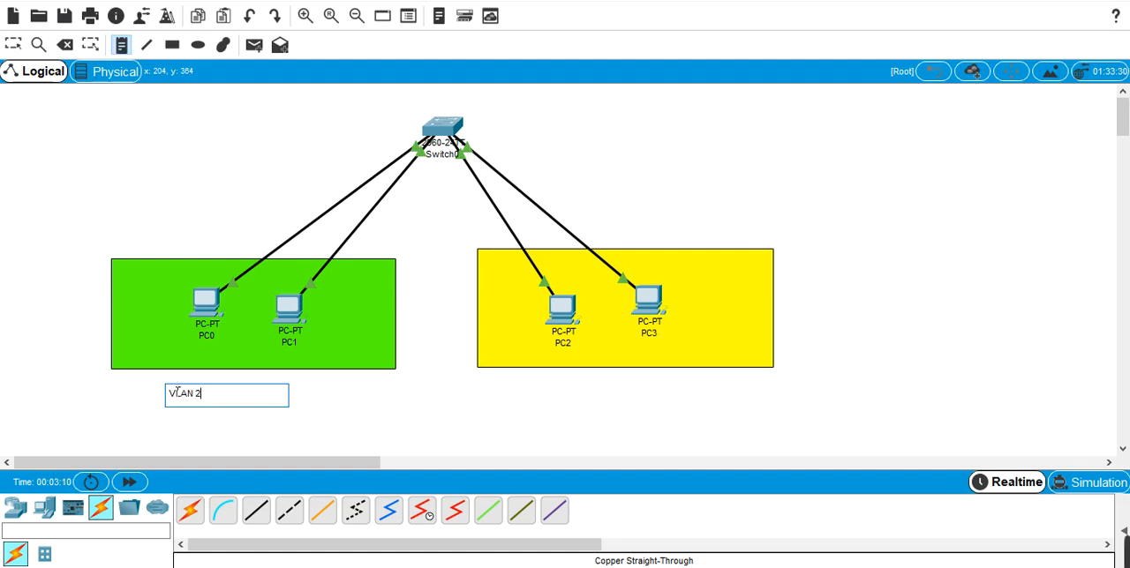
Step: Place a two-line text note reading "VLAN 3" and "HR" below the yellow rectangle
{"action": "left_click", "coordinate": [520, 398]}
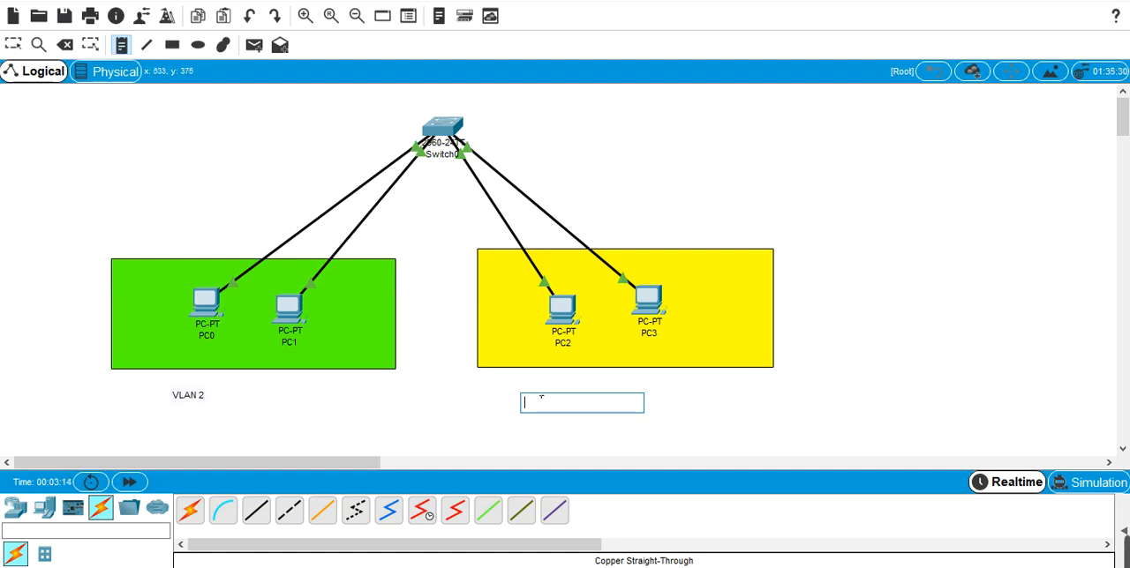
{"action": "type", "text": "VLAN"}
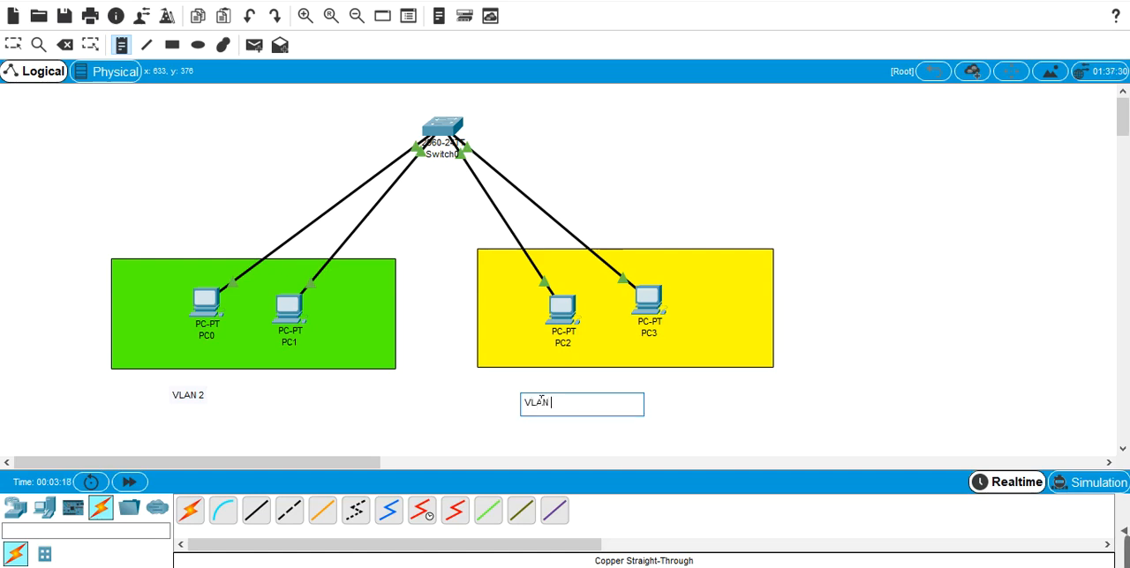
{"action": "type", "text": " 3"}
{"action": "key", "text": "Return"}
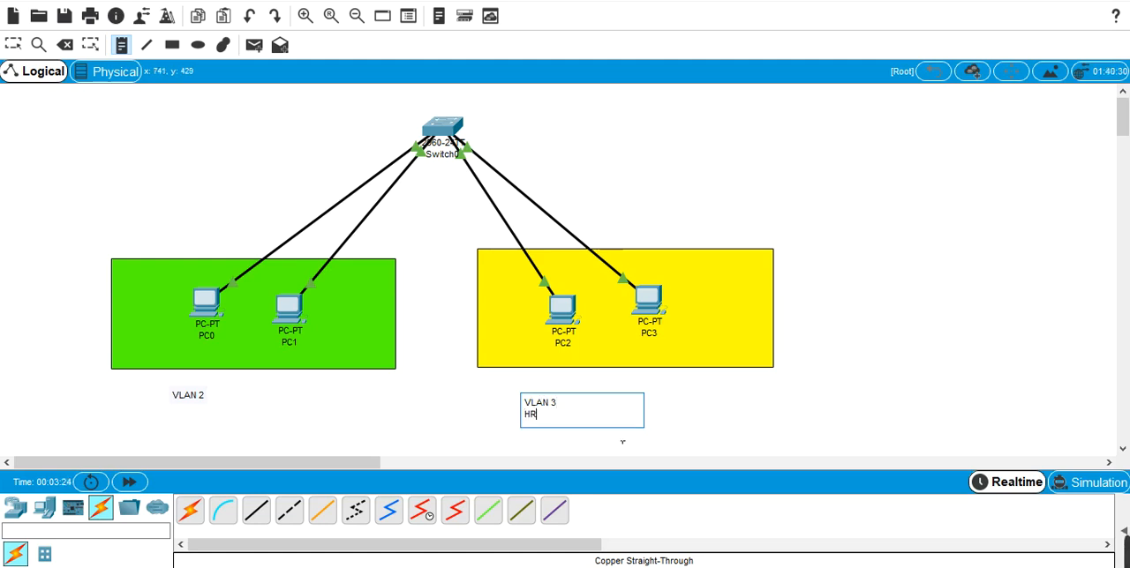
Step: Add a text note reading "Sales" directly under the VLAN 2 note
{"action": "left_click", "coordinate": [232, 407]}
{"action": "left_click", "coordinate": [173, 409]}
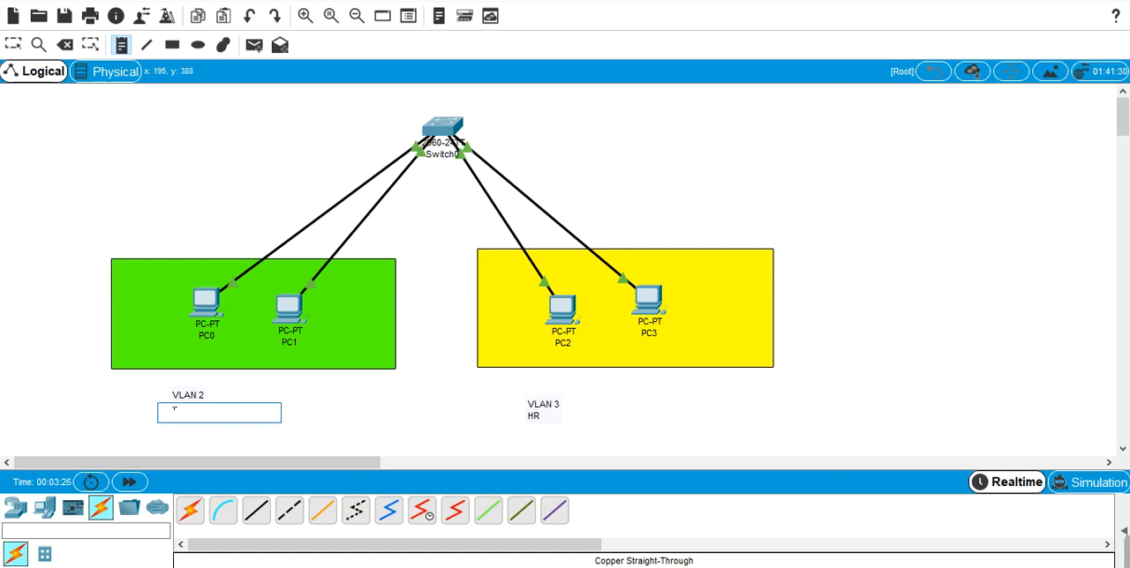
{"action": "type", "text": "Sales"}
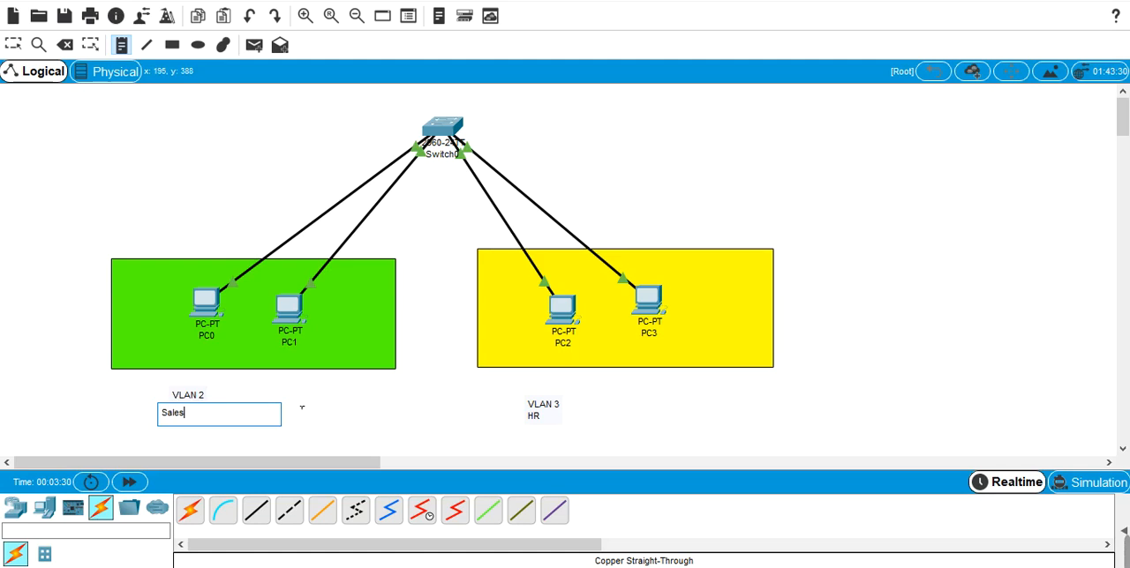
{"action": "left_click", "coordinate": [369, 408]}
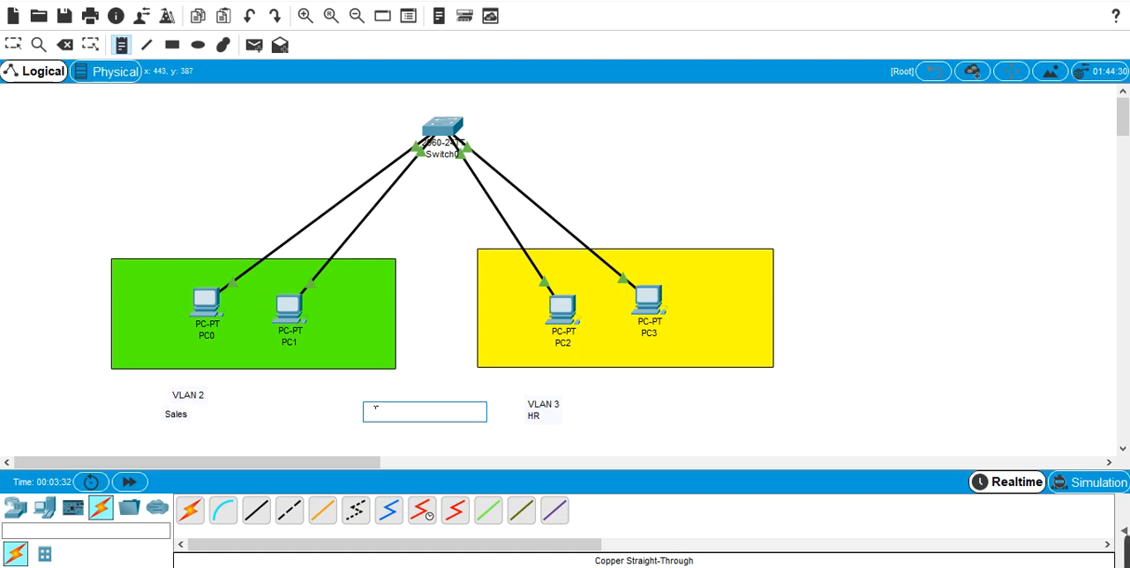
{"action": "left_click", "coordinate": [953, 282]}
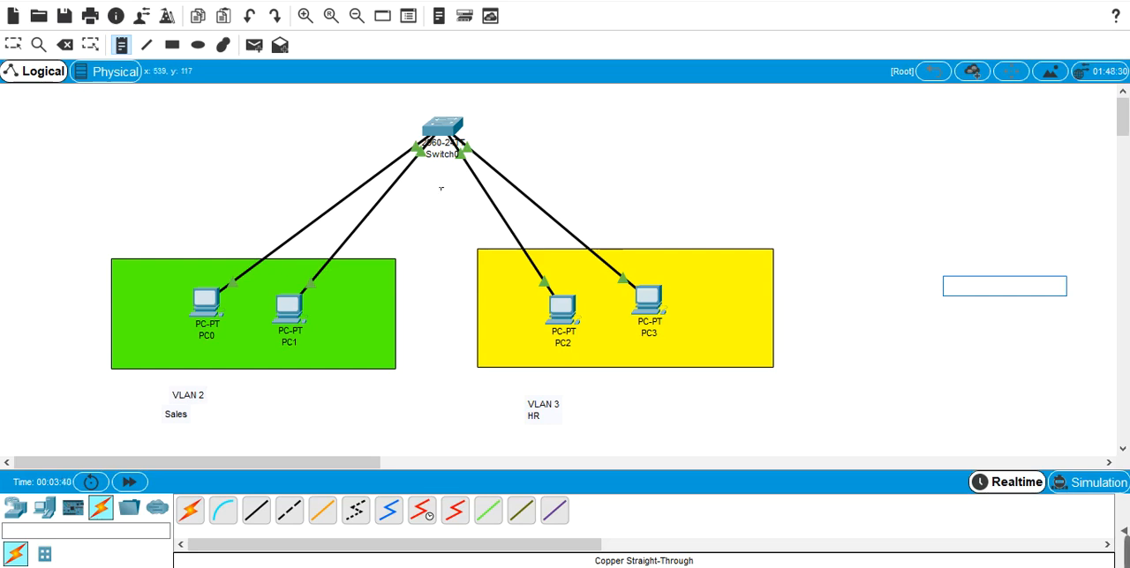
{"action": "left_click", "coordinate": [120, 50]}
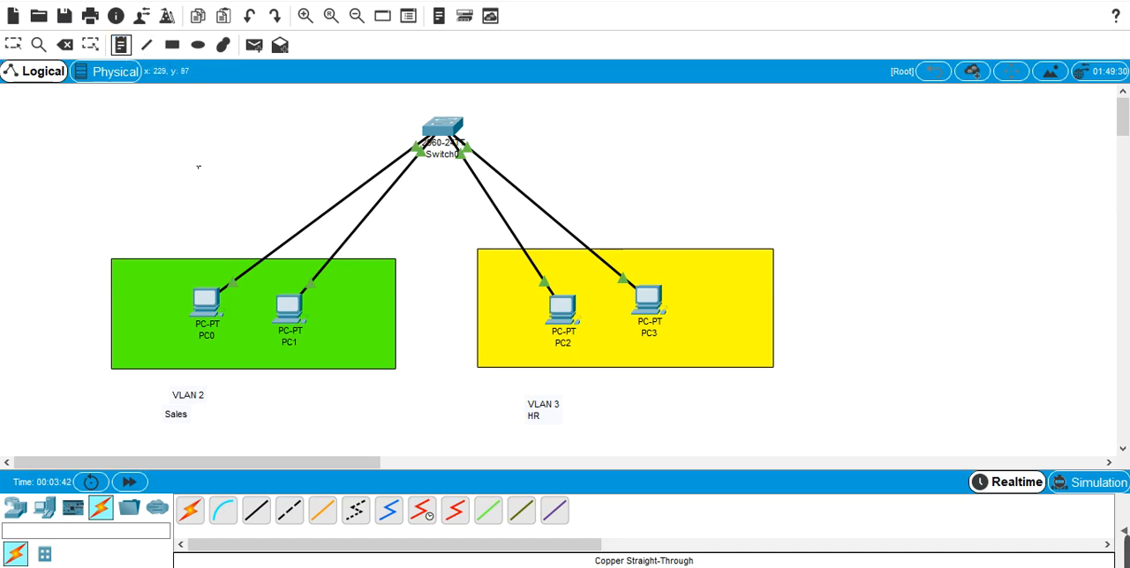
{"action": "left_click", "coordinate": [216, 313]}
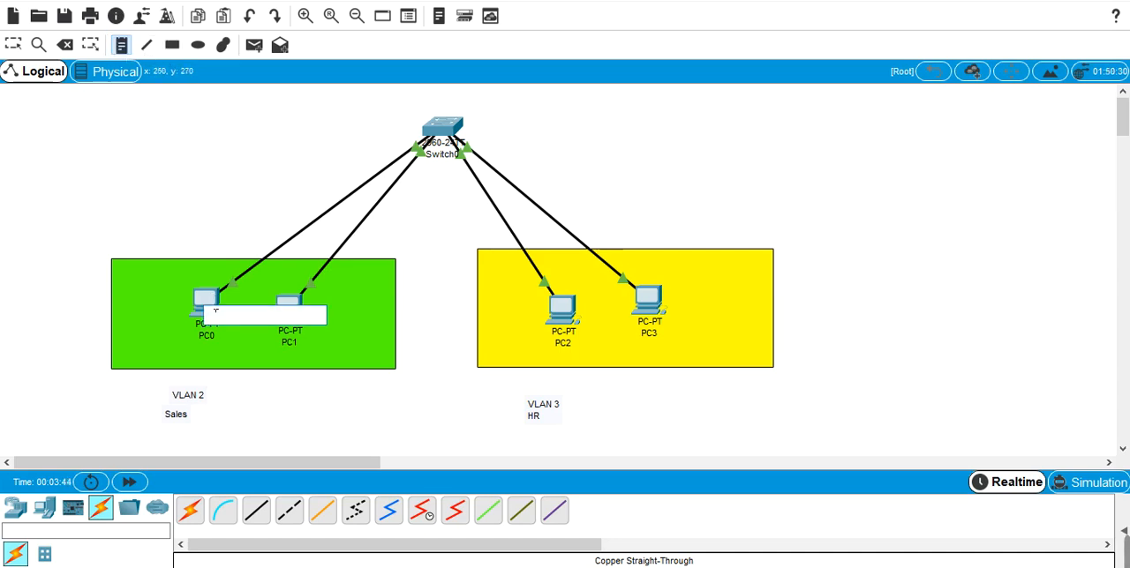
{"action": "left_click", "coordinate": [206, 295]}
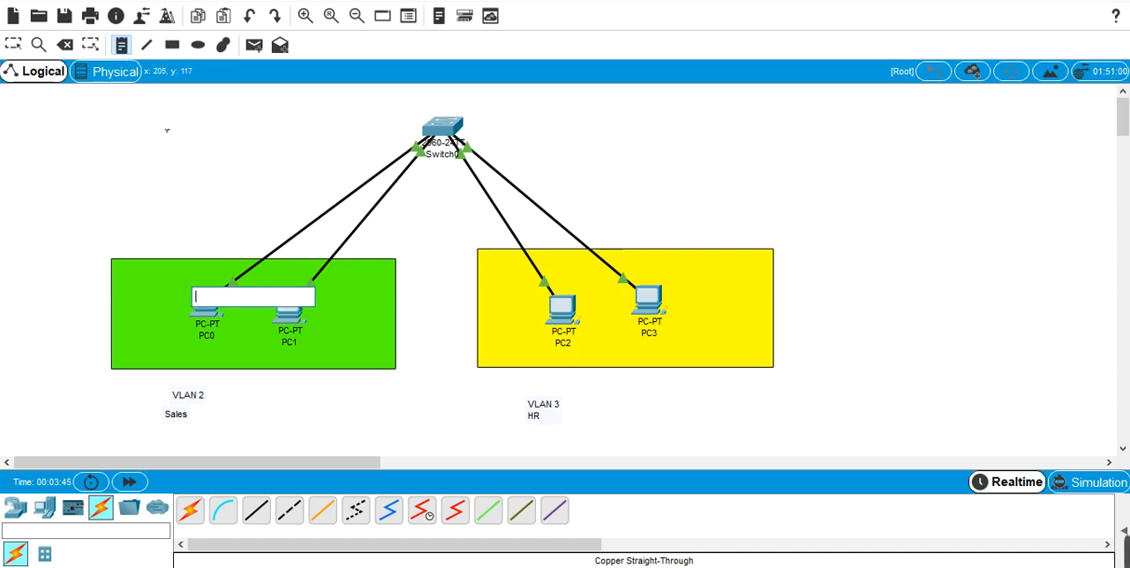
{"action": "left_click", "coordinate": [146, 45]}
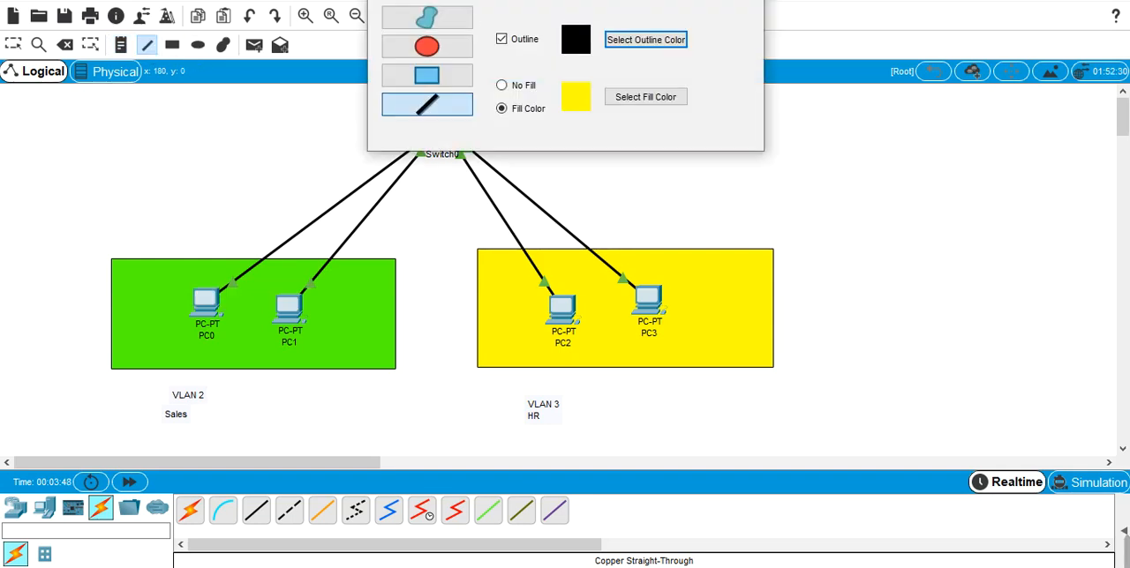
{"action": "key", "text": "Escape"}
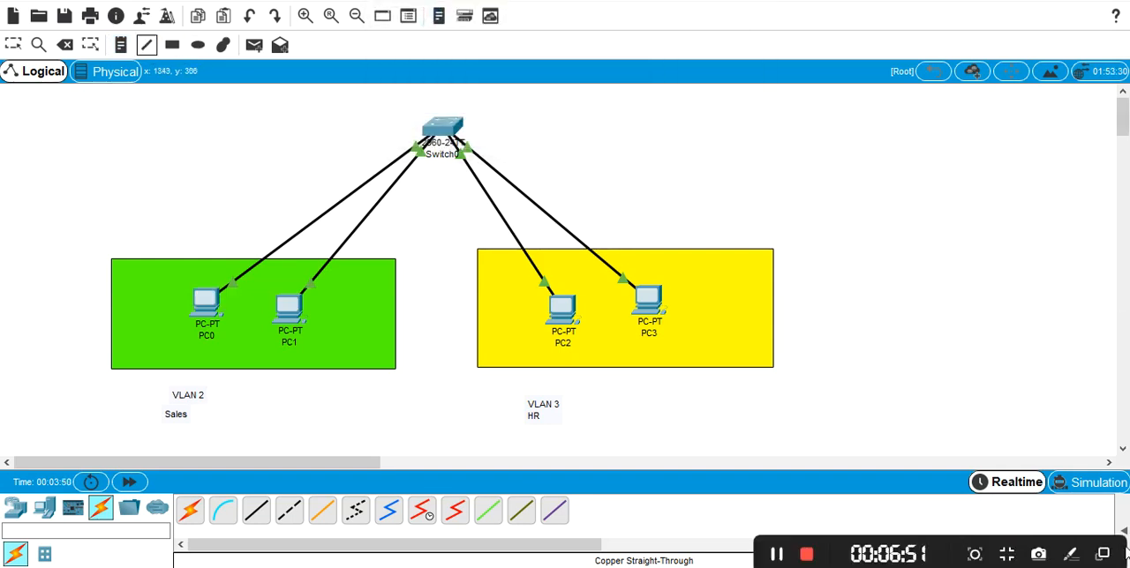
{"action": "left_click", "coordinate": [781, 557]}
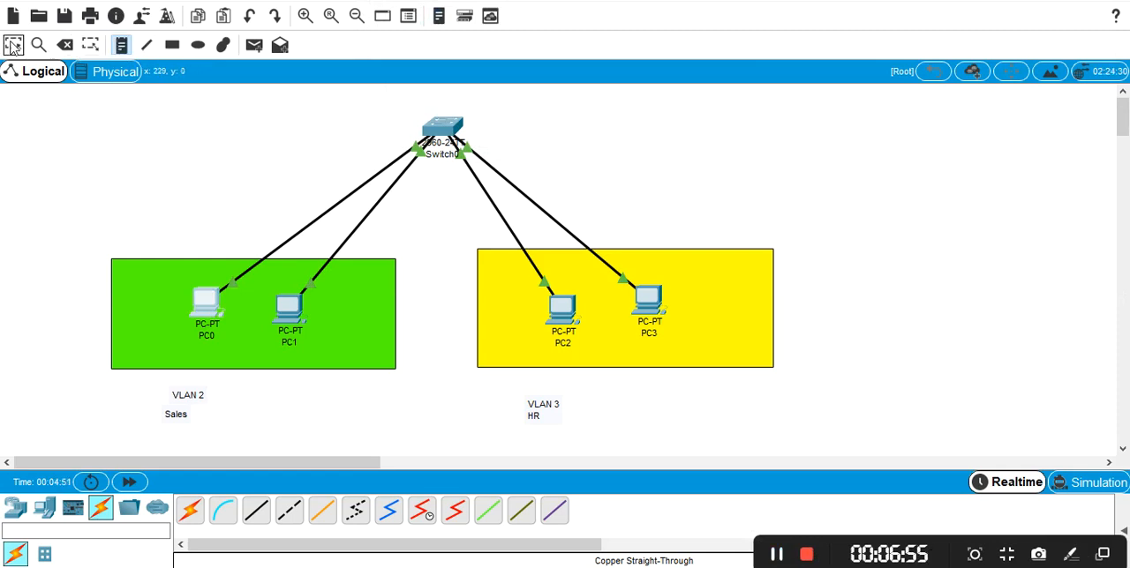
Step: Give PC0 the static IP address 10.0.0.1 with subnet mask 255.0.0.0 and close its window
{"action": "left_click", "coordinate": [14, 47]}
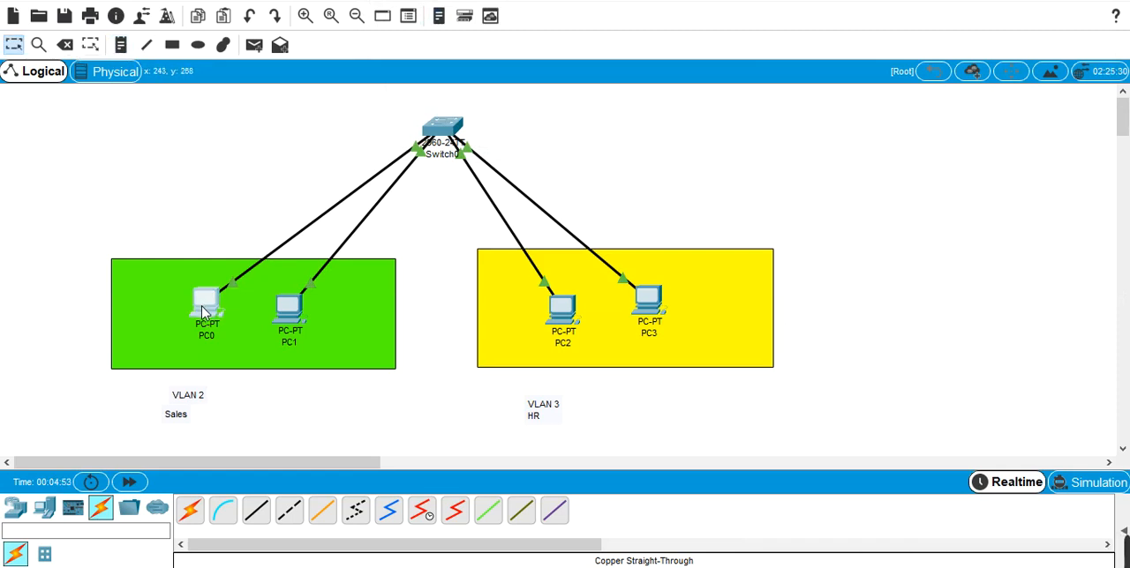
{"action": "left_click", "coordinate": [202, 311]}
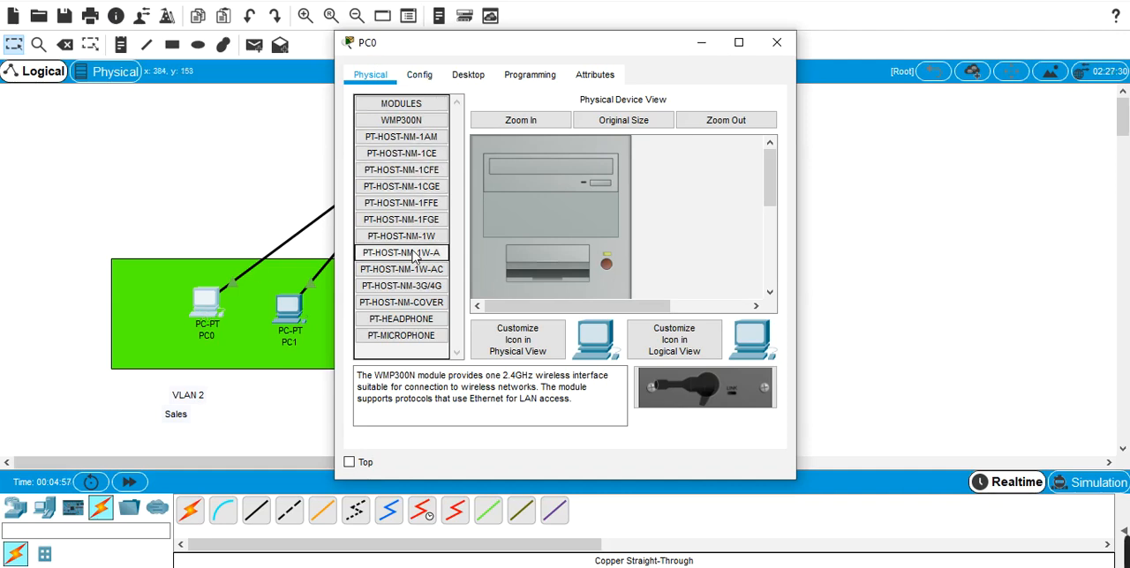
{"action": "left_click", "coordinate": [477, 79]}
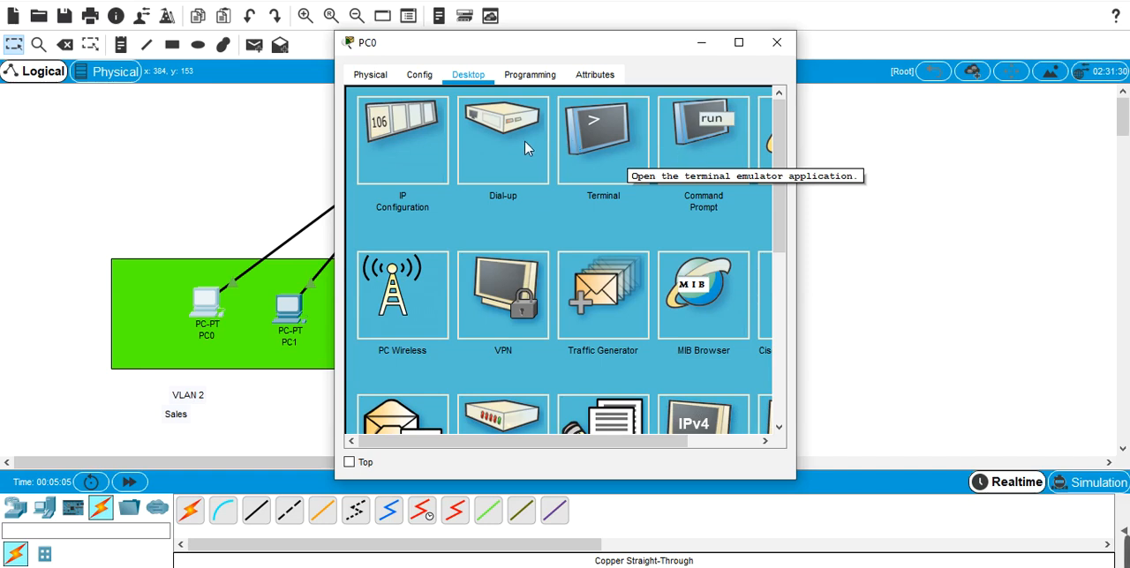
{"action": "left_click", "coordinate": [412, 148]}
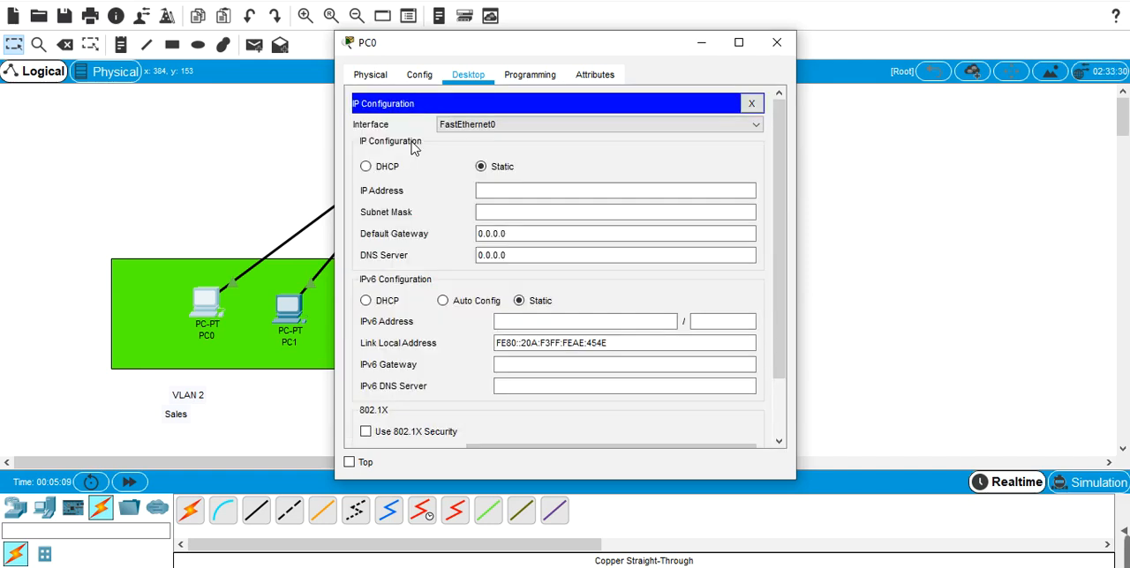
{"action": "left_click", "coordinate": [493, 194]}
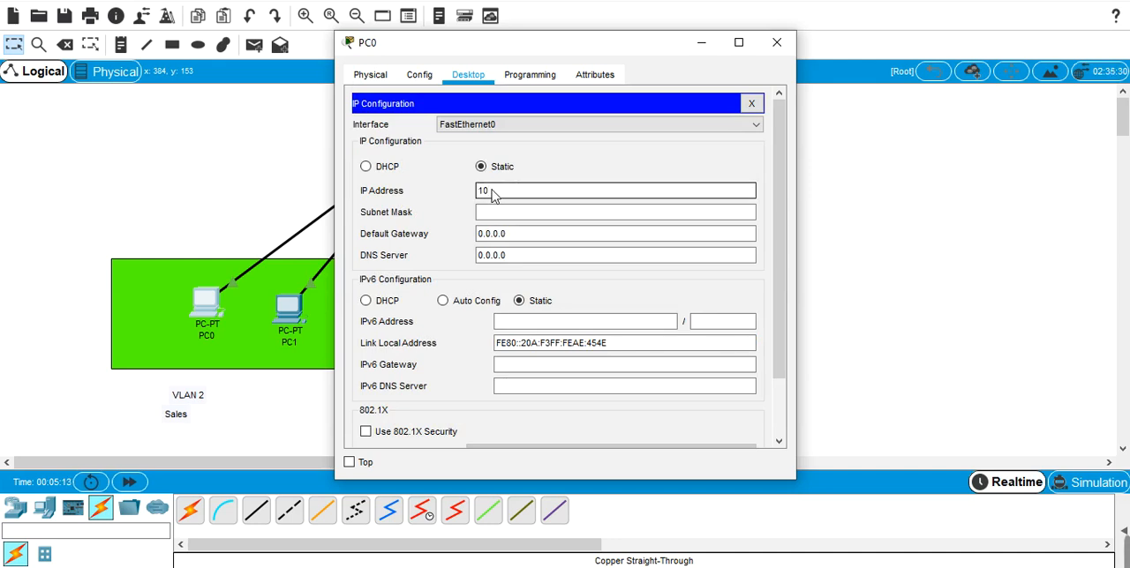
{"action": "type", "text": "10.0.0.0"}
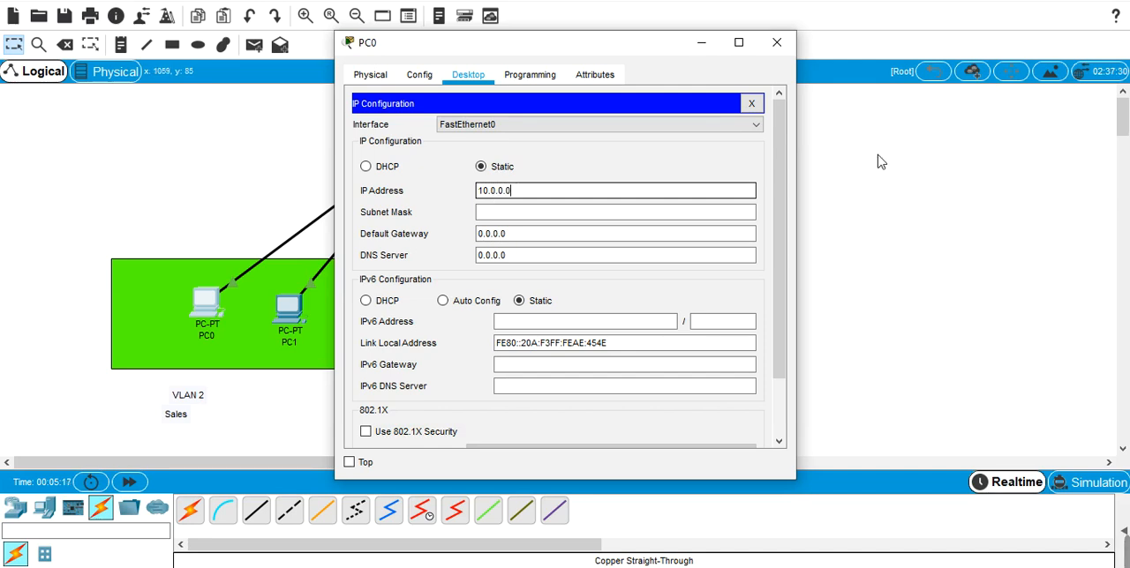
{"action": "key", "text": "BackSpace"}
{"action": "type", "text": "1"}
{"action": "key", "text": "Tab"}
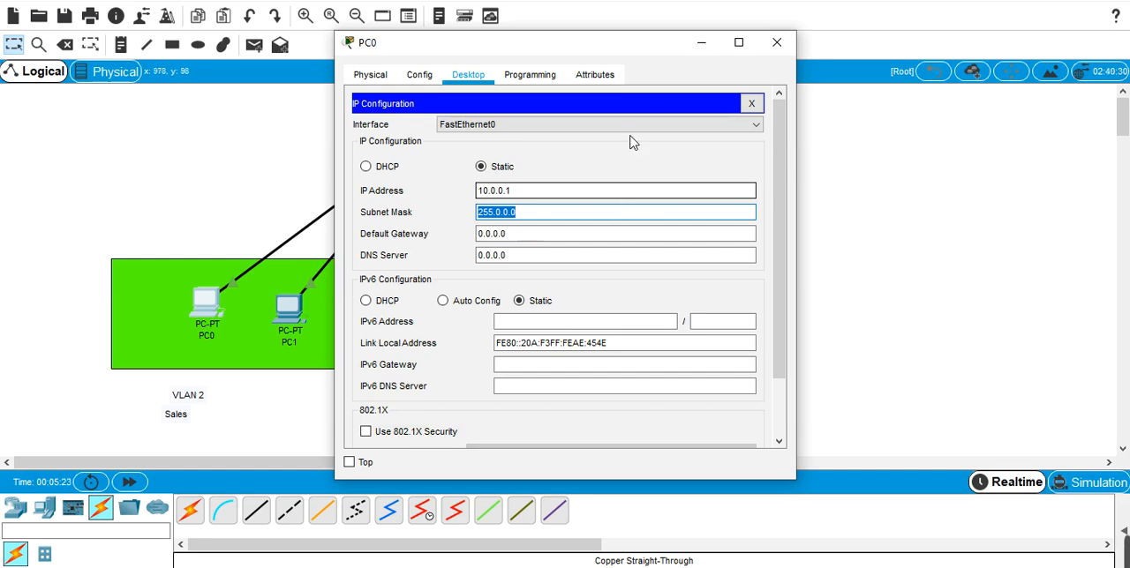
{"action": "left_click", "coordinate": [777, 43]}
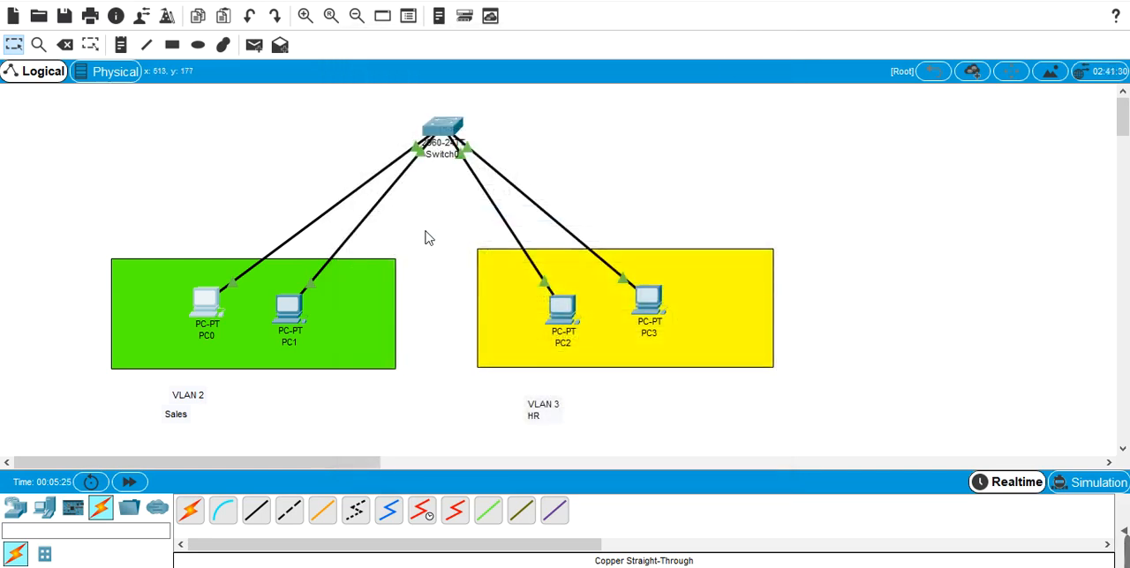
Step: Give PC1 the static IP address 10.0.0.2 with subnet mask 255.0.0.0 and close its window
{"action": "left_click", "coordinate": [286, 318]}
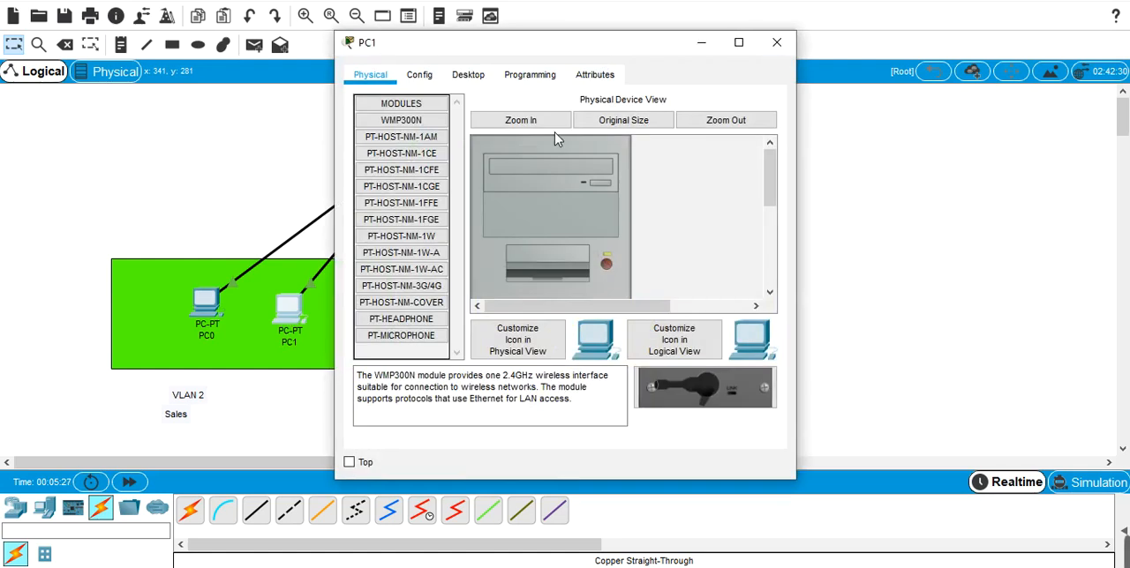
{"action": "left_click", "coordinate": [471, 77]}
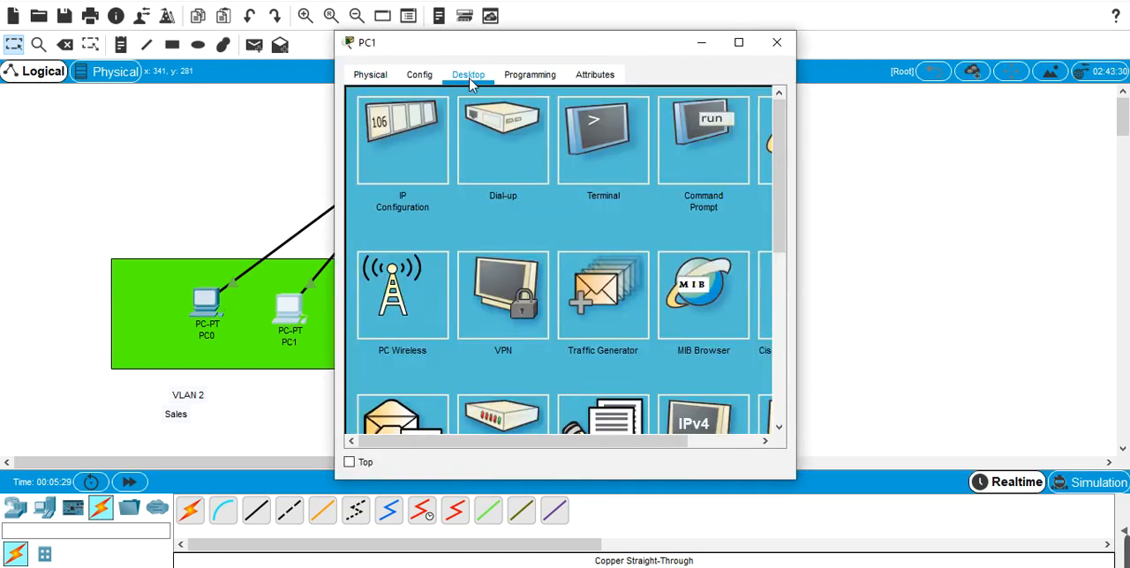
{"action": "left_click", "coordinate": [398, 126]}
{"action": "left_click", "coordinate": [507, 193]}
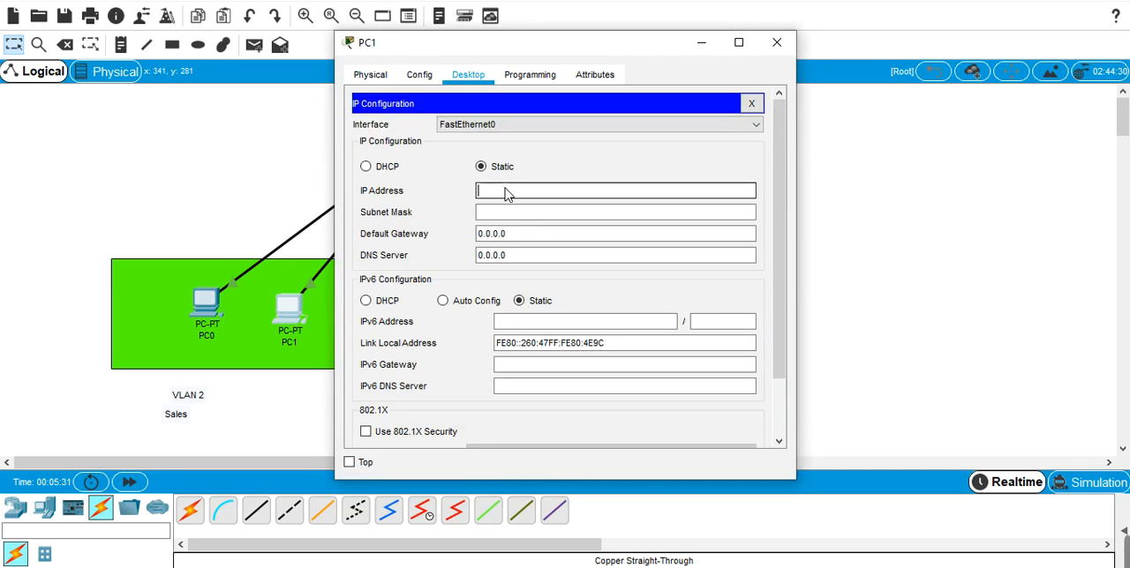
{"action": "type", "text": "10.0.0"}
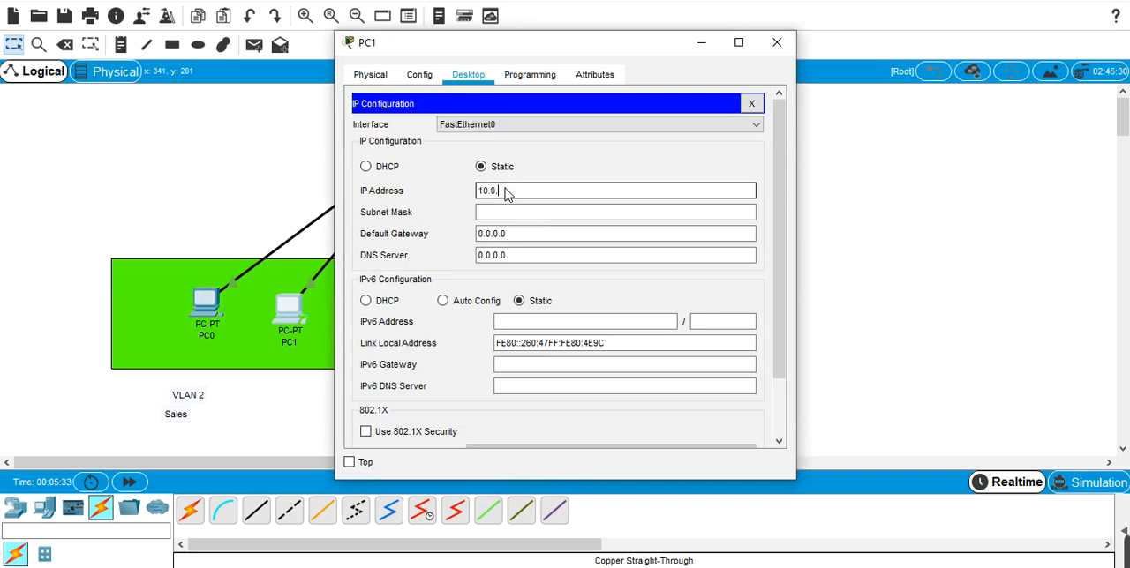
{"action": "type", "text": ".2"}
{"action": "key", "text": "Tab"}
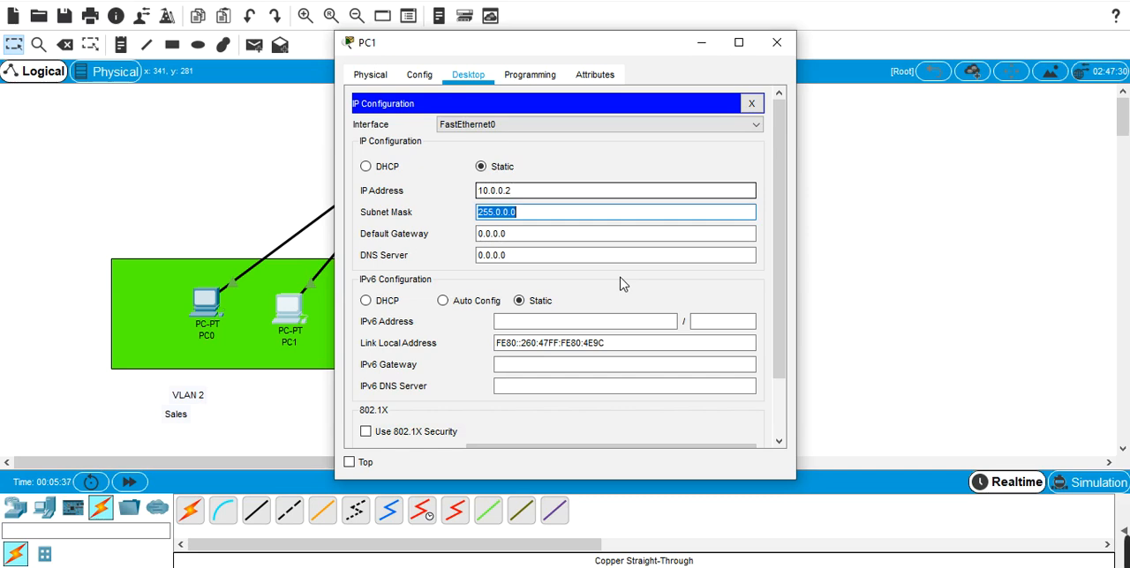
{"action": "left_click", "coordinate": [777, 43]}
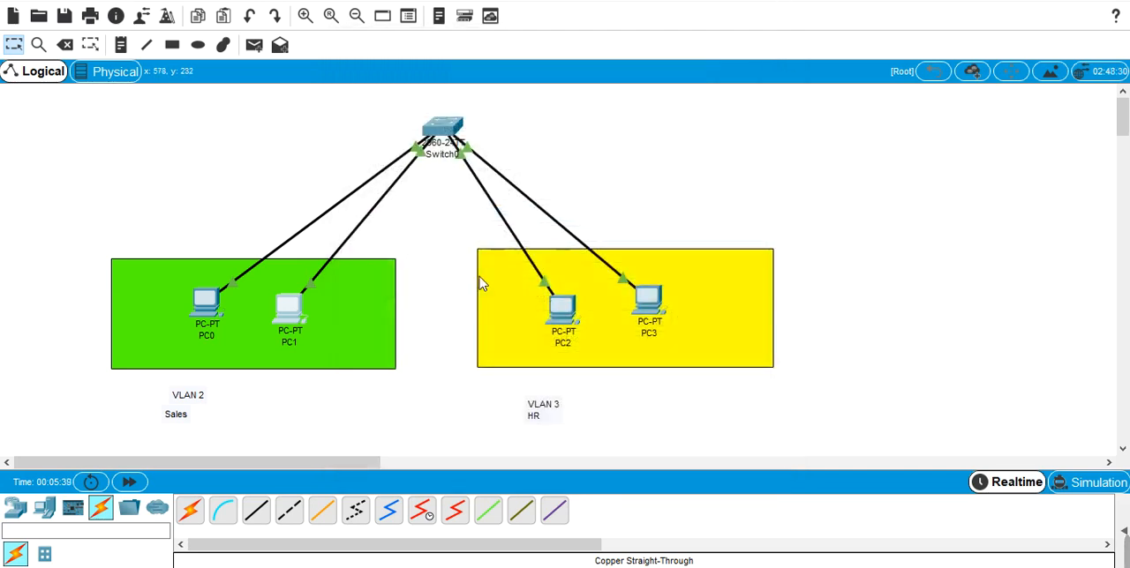
Step: Give PC2 the static IP address 10.0.0.3 with subnet mask 255.0.0.0 and close its window
{"action": "left_click", "coordinate": [575, 306]}
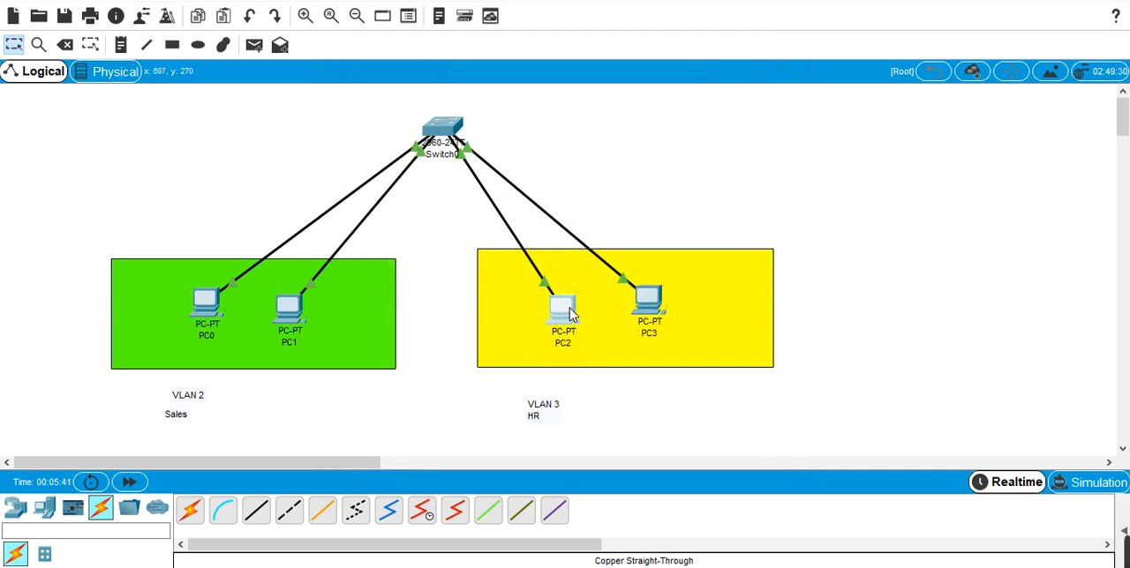
{"action": "left_click", "coordinate": [468, 74]}
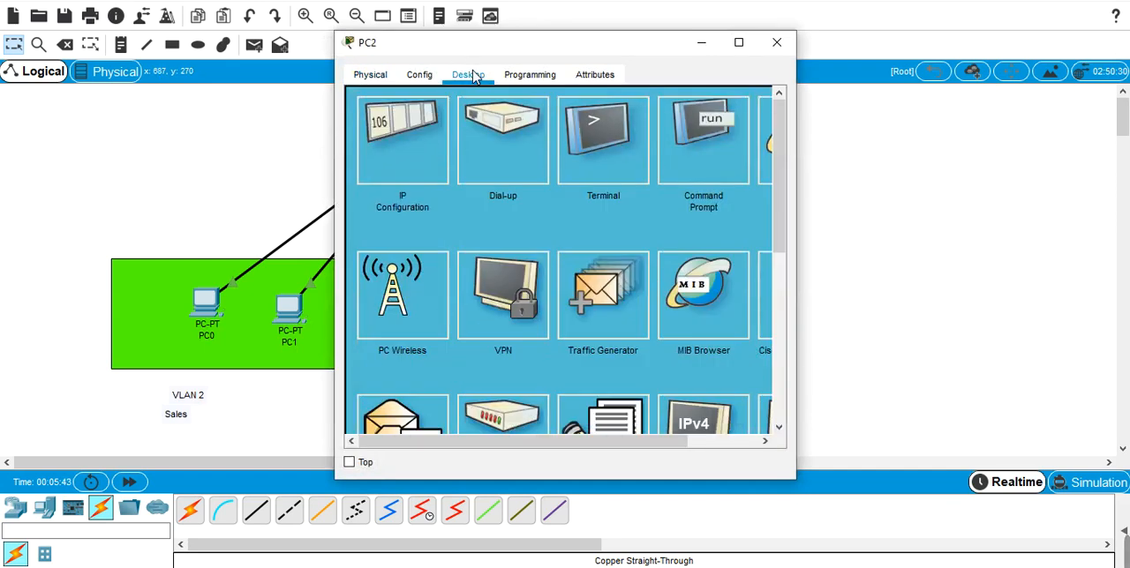
{"action": "left_click", "coordinate": [395, 178]}
{"action": "left_click", "coordinate": [530, 192]}
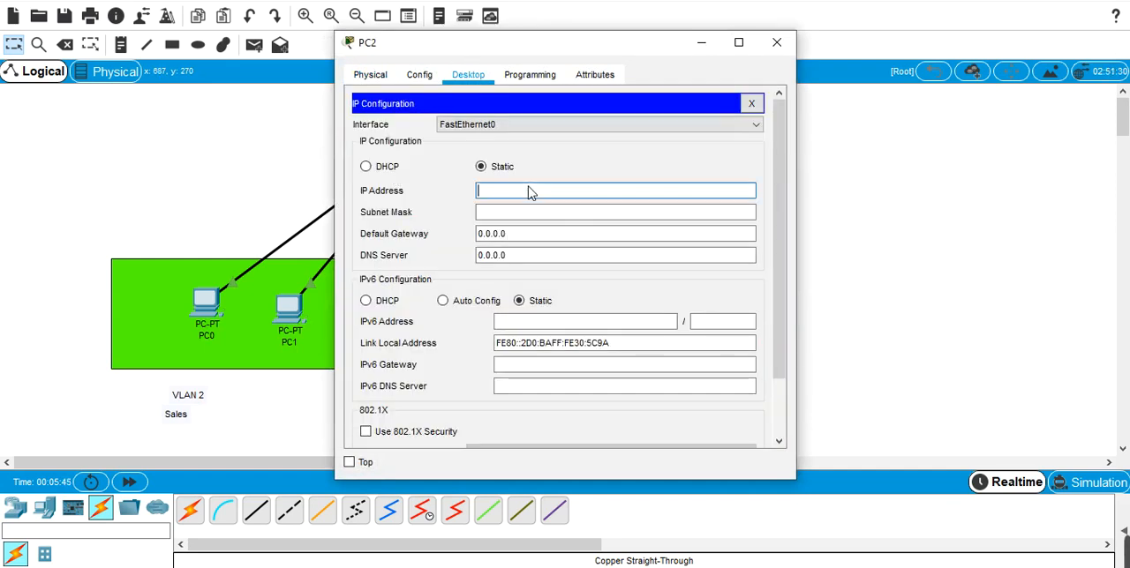
{"action": "type", "text": "10.0."}
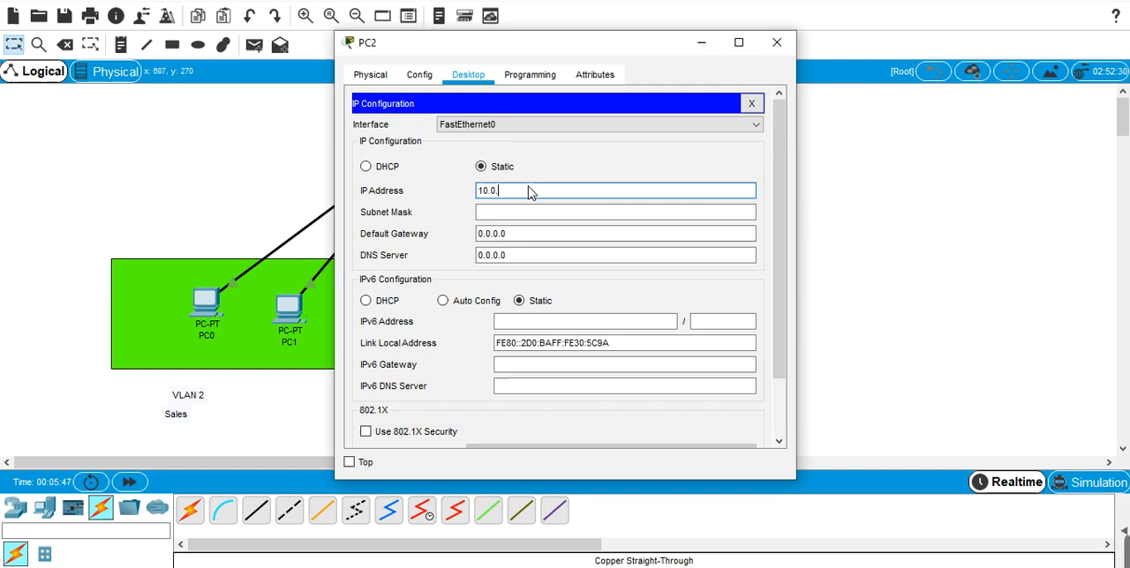
{"action": "type", "text": "0."}
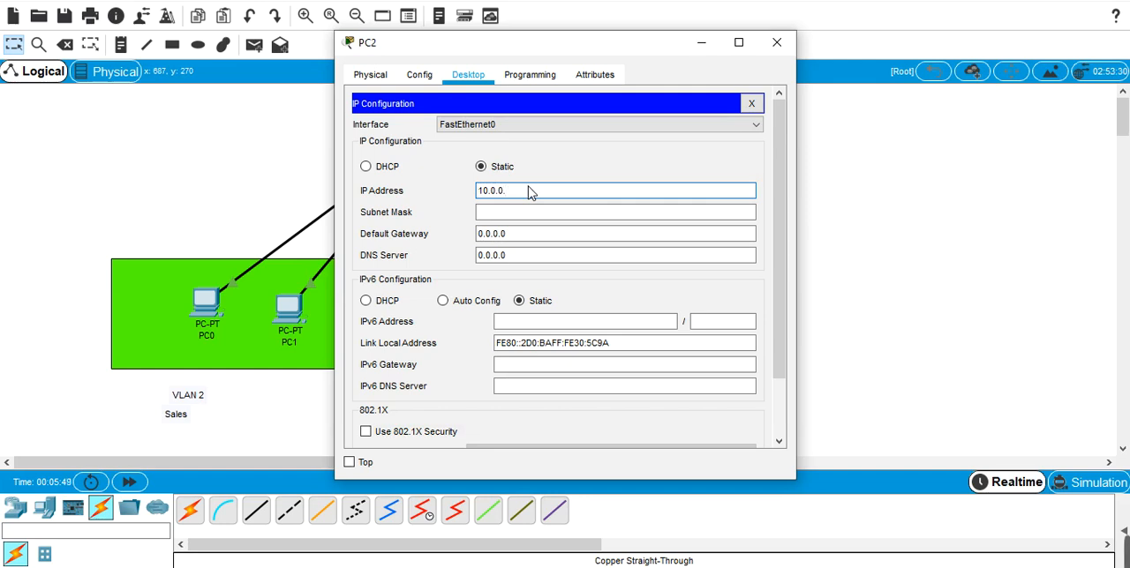
{"action": "type", "text": "3"}
{"action": "key", "text": "Tab"}
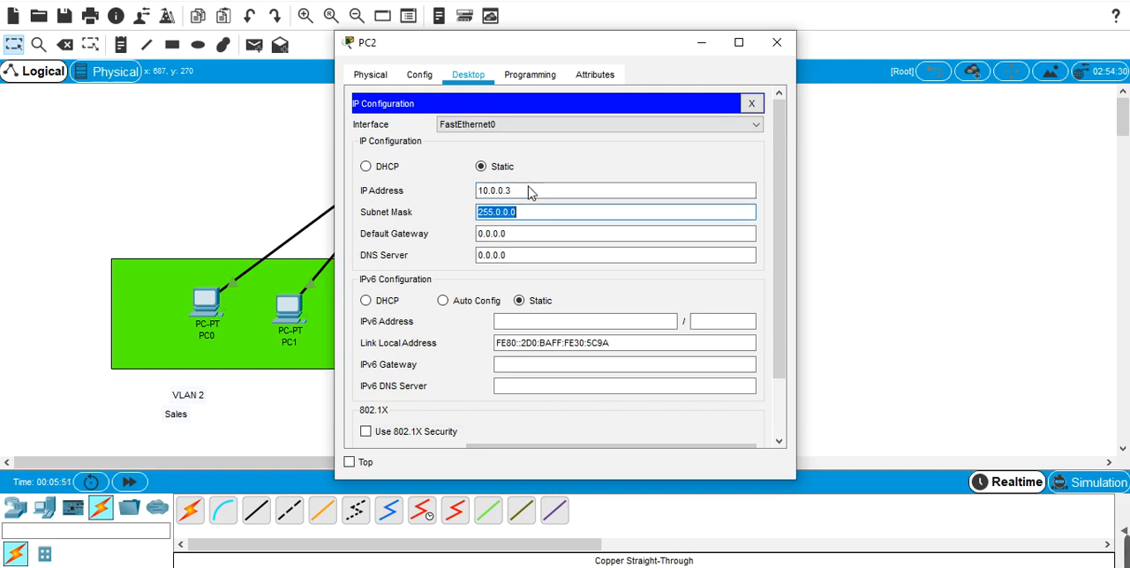
{"action": "left_click", "coordinate": [776, 42]}
Step: Give PC3 the static IP address 10.0.0.4 with subnet mask 255.0.0.0 and close its window
{"action": "left_click", "coordinate": [649, 307]}
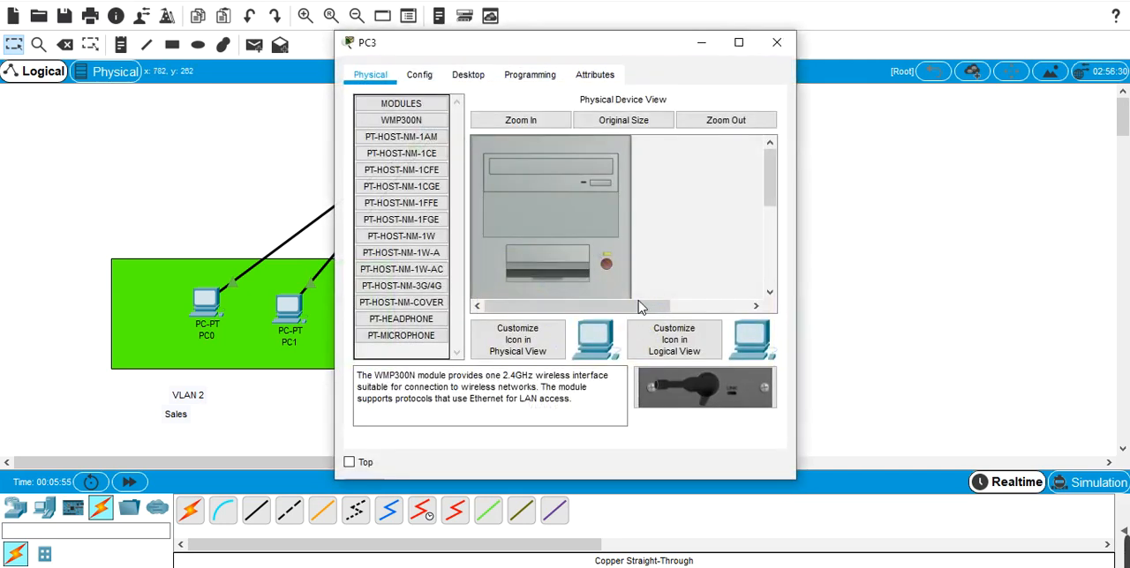
{"action": "left_click", "coordinate": [472, 77]}
{"action": "left_click", "coordinate": [408, 139]}
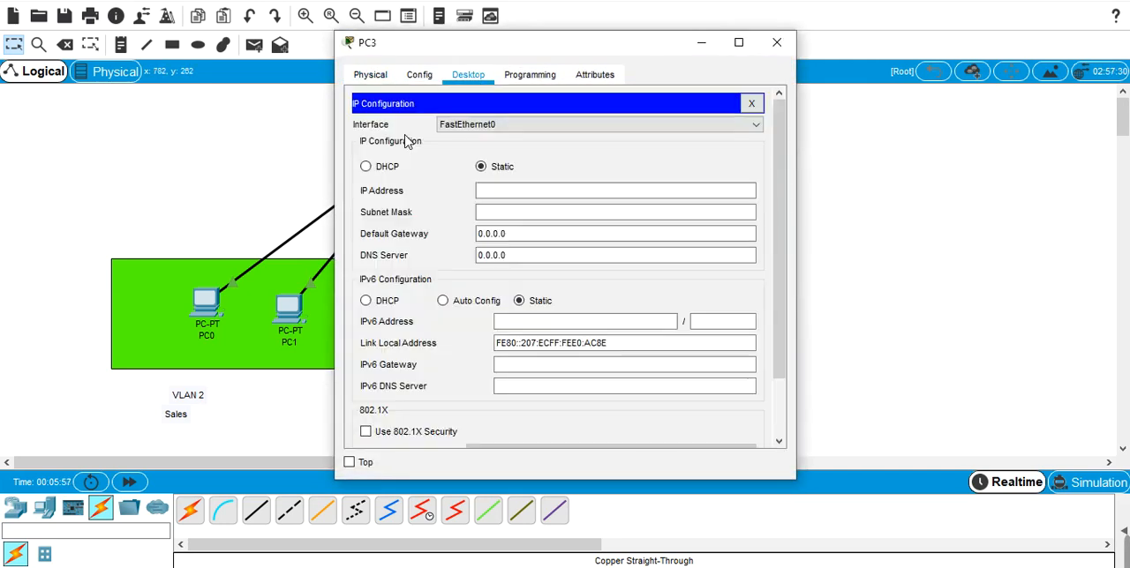
{"action": "left_click", "coordinate": [508, 193]}
{"action": "type", "text": "10."}
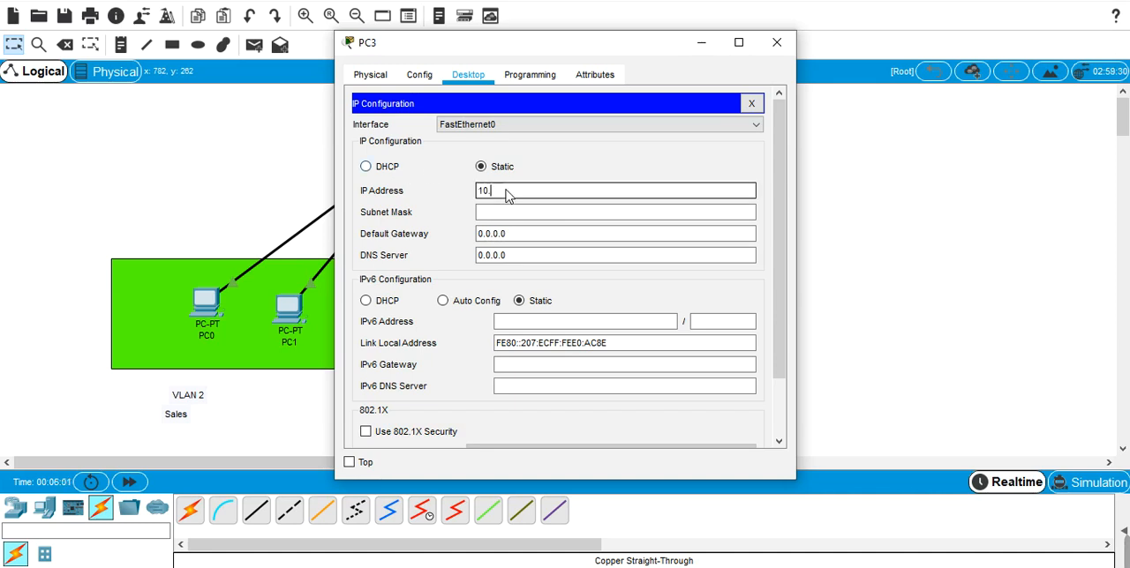
{"action": "type", "text": "0.0.1"}
{"action": "left_click", "coordinate": [671, 217]}
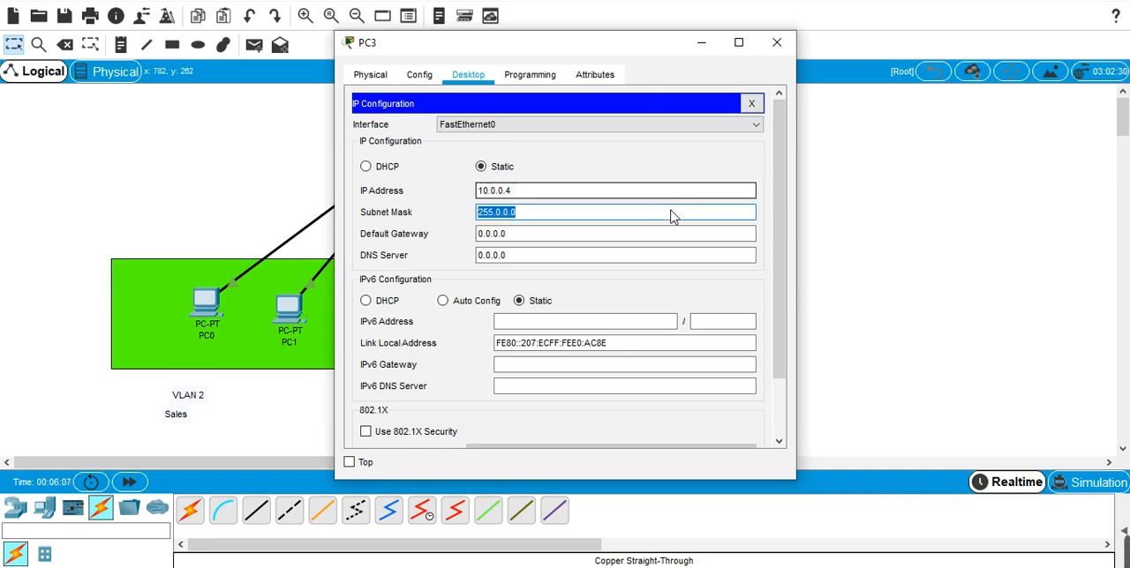
{"action": "left_click", "coordinate": [777, 42]}
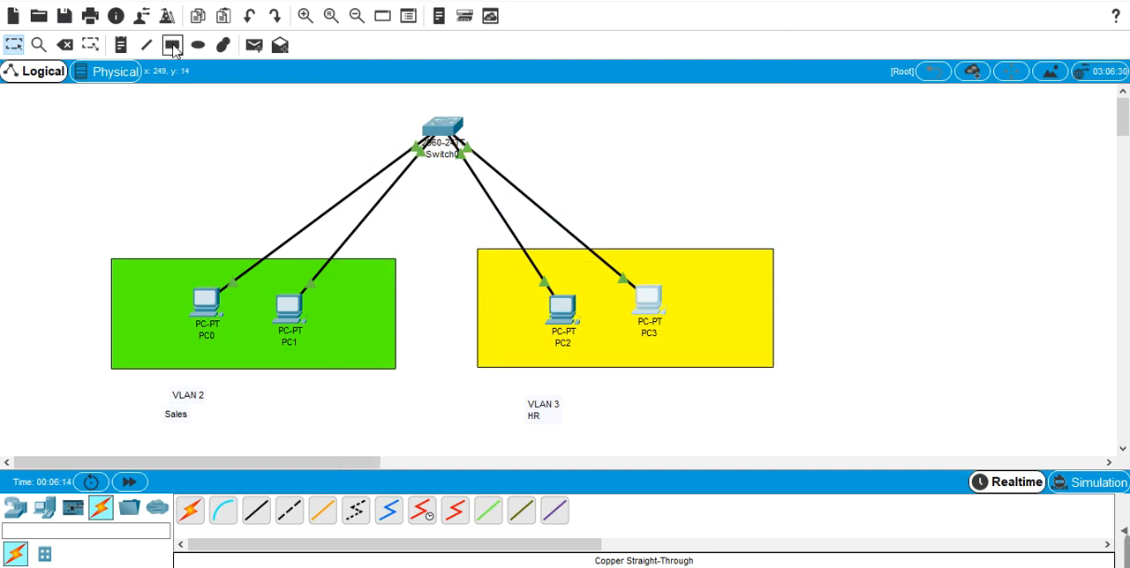
Step: Place a text note under PC0 and PC1 in the green rectangle reading "10.0.01" and, spaced apart, "10.0.0.2"
{"action": "left_click", "coordinate": [121, 44]}
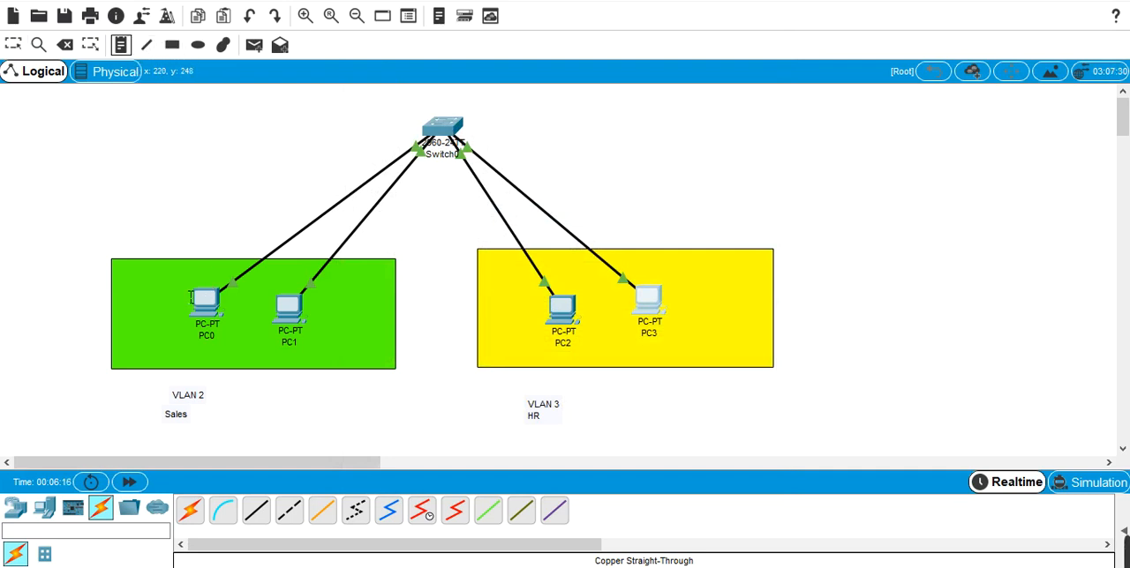
{"action": "left_click", "coordinate": [186, 360]}
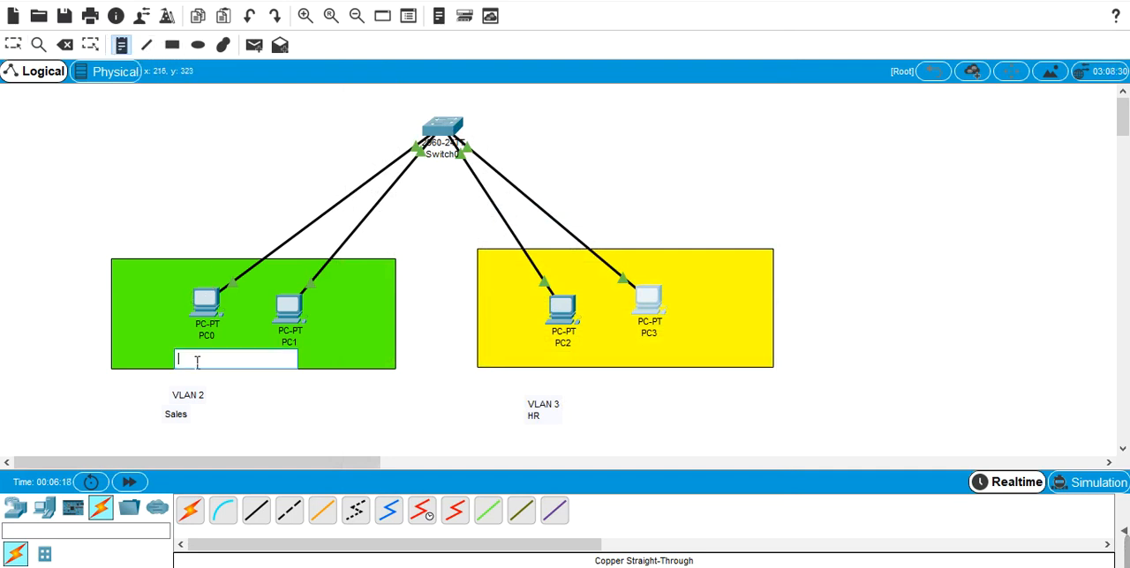
{"action": "type", "text": "10"}
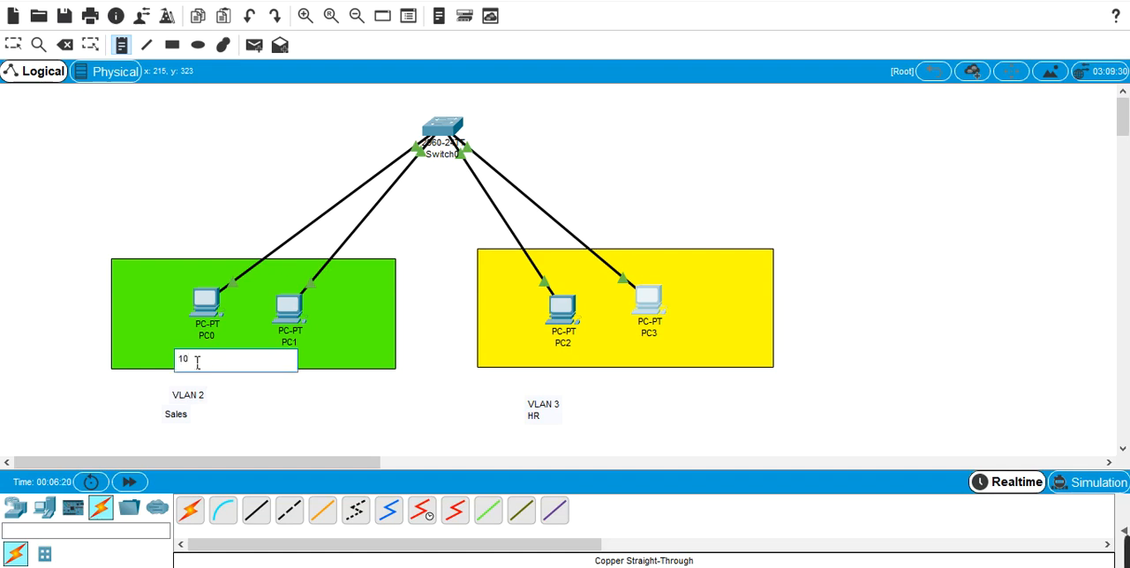
{"action": "type", "text": ".0.01"}
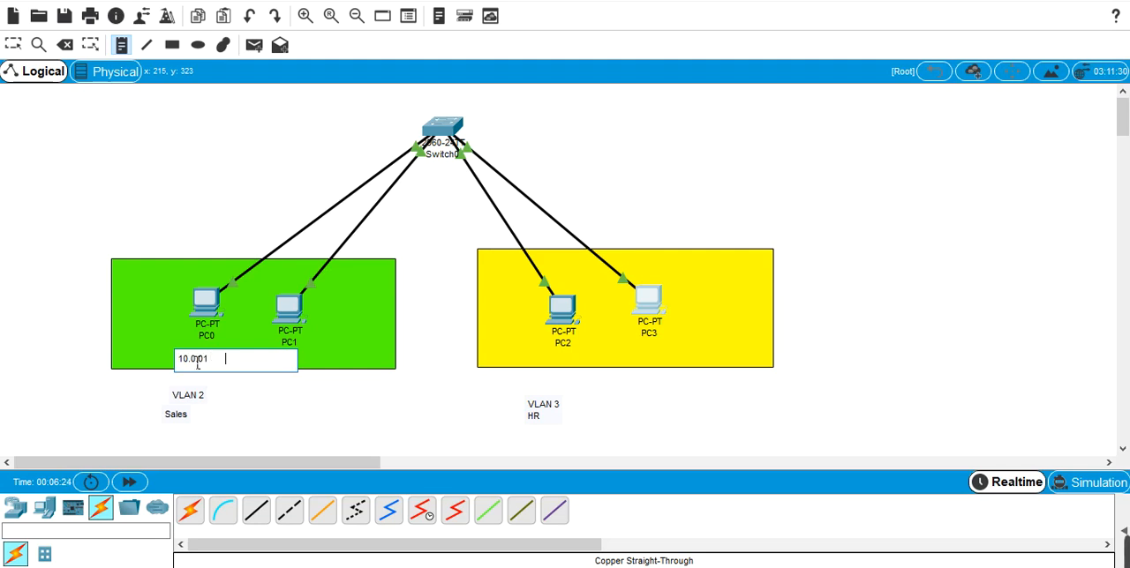
{"action": "type", "text": "                 10"}
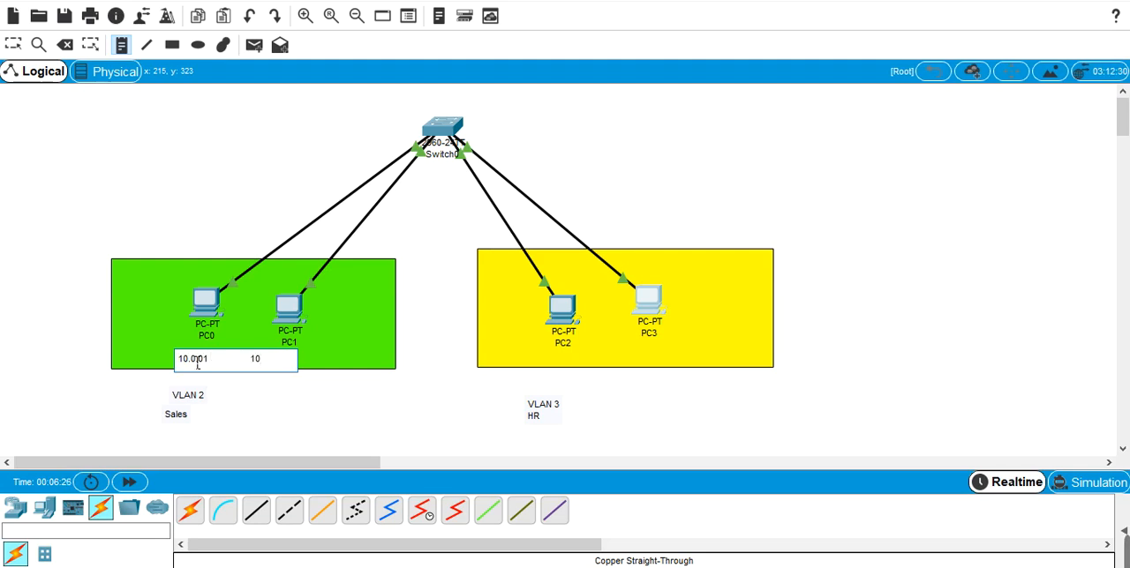
{"action": "type", "text": ".0.0.2"}
{"action": "left_click", "coordinate": [351, 424]}
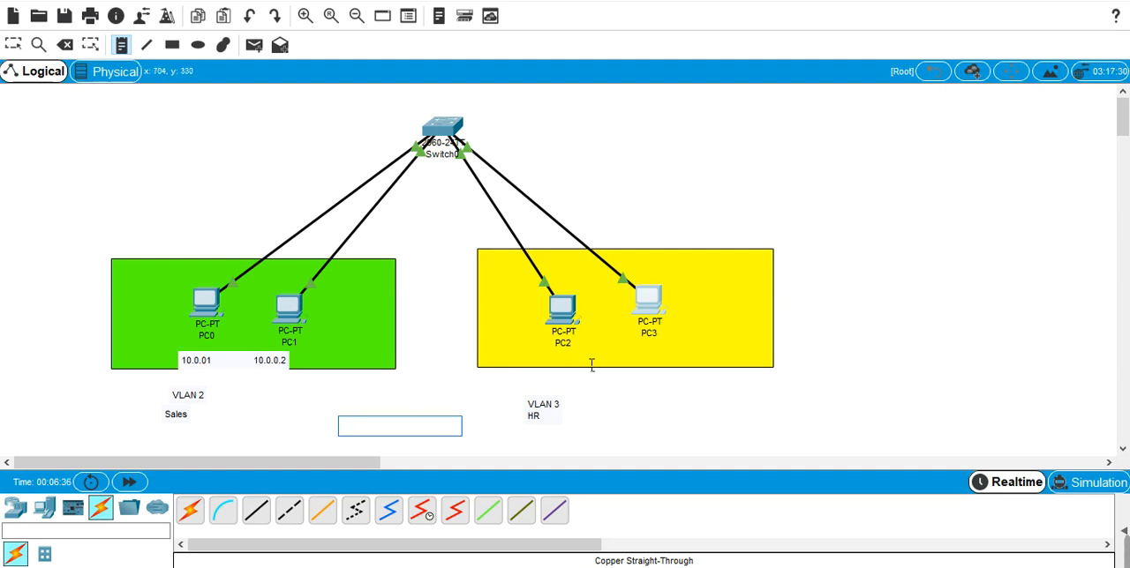
Step: Place a text note under PC2 in the yellow rectangle reading "10.0.0.3"
{"action": "left_click", "coordinate": [530, 360]}
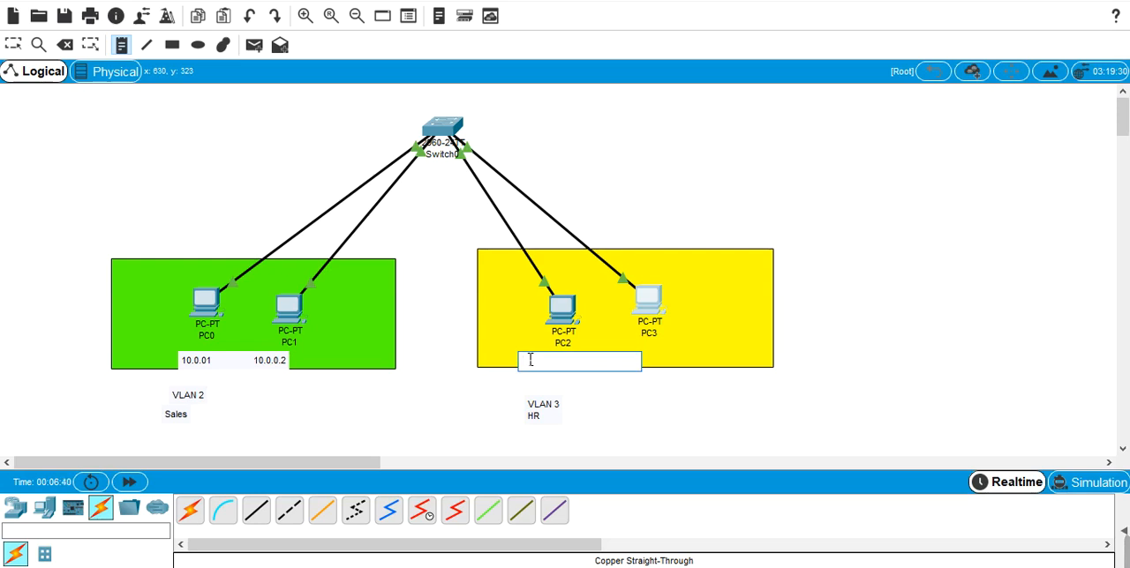
{"action": "type", "text": "10.0.0."}
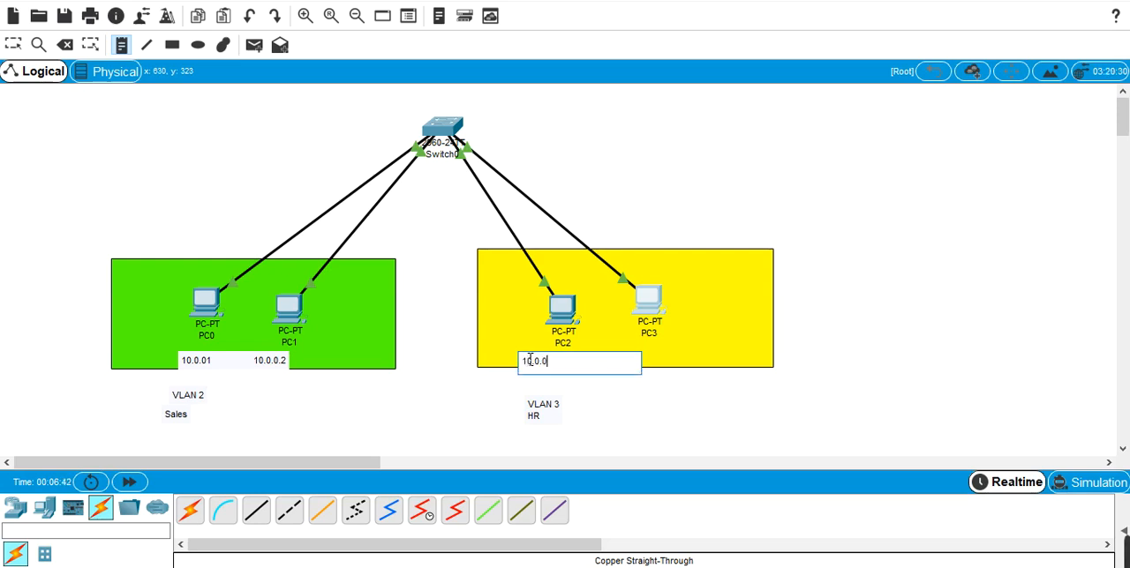
{"action": "type", "text": "2"}
{"action": "key", "text": "BackSpace"}
{"action": "type", "text": "3 10.0.0"}
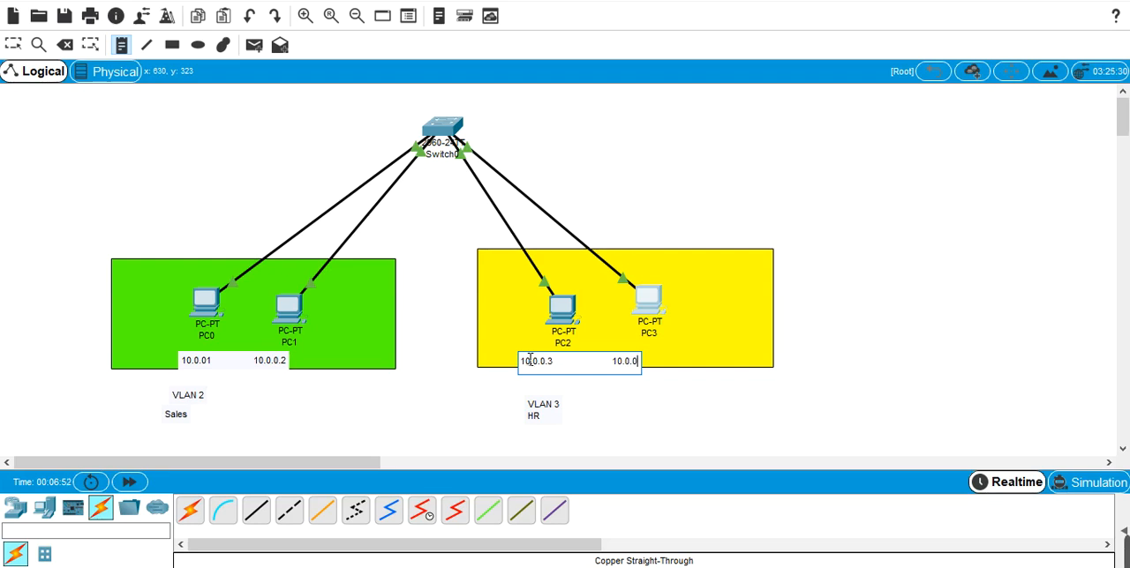
{"action": "type", "text": ".4"}
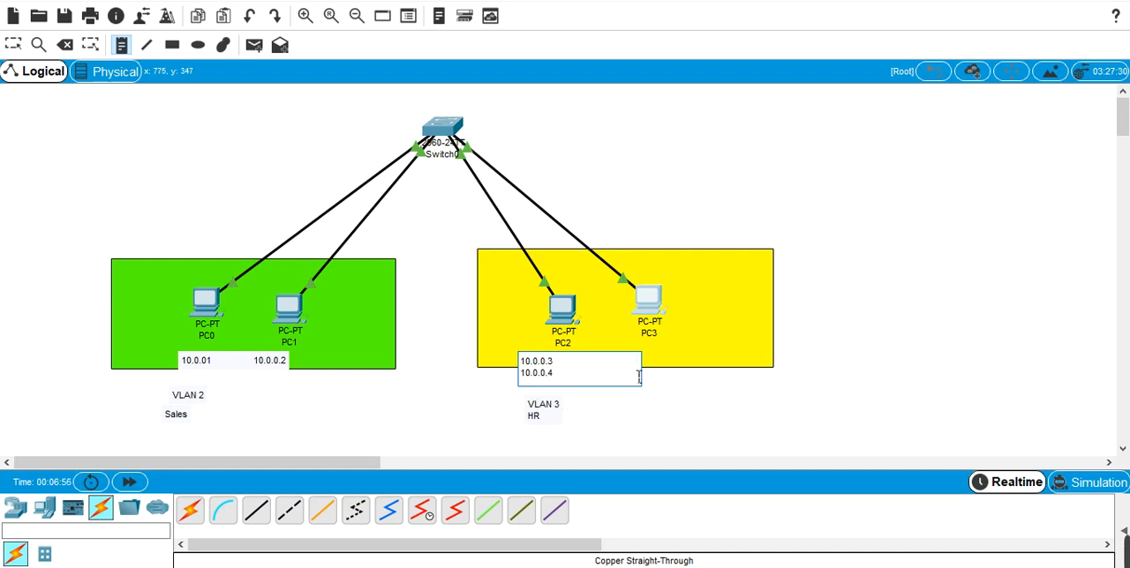
{"action": "key", "text": "BackSpace"}
{"action": "key", "text": "BackSpace"}
{"action": "key", "text": "BackSpace"}
{"action": "key", "text": "BackSpace"}
{"action": "key", "text": "BackSpace"}
{"action": "key", "text": "BackSpace"}
{"action": "key", "text": "BackSpace"}
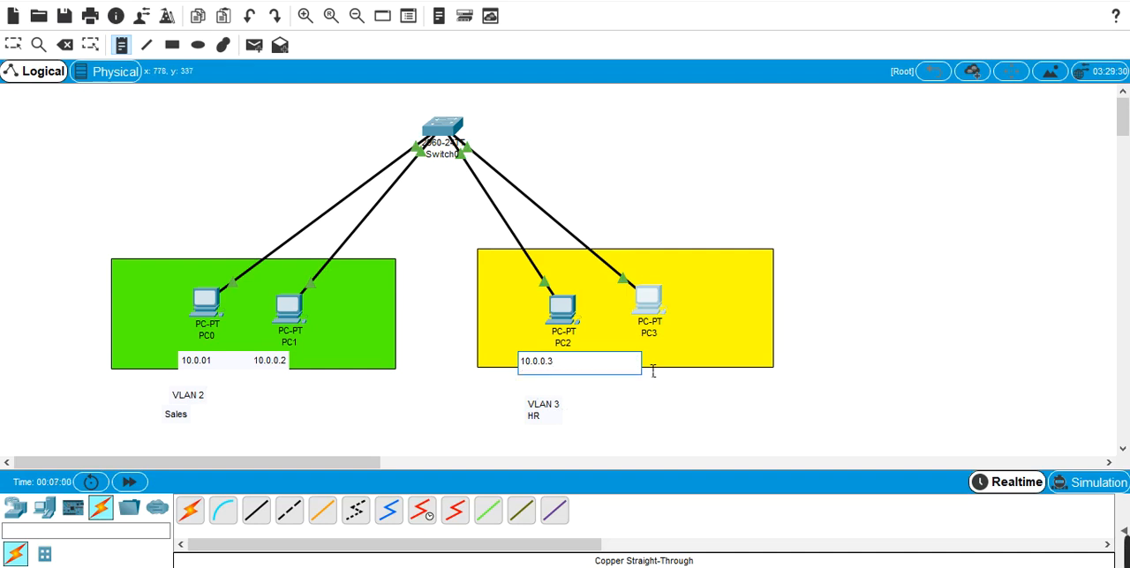
Step: Place a separate text note under PC3 in the yellow rectangle reading "10.0.0.4" and leave the note tool
{"action": "left_click", "coordinate": [650, 367]}
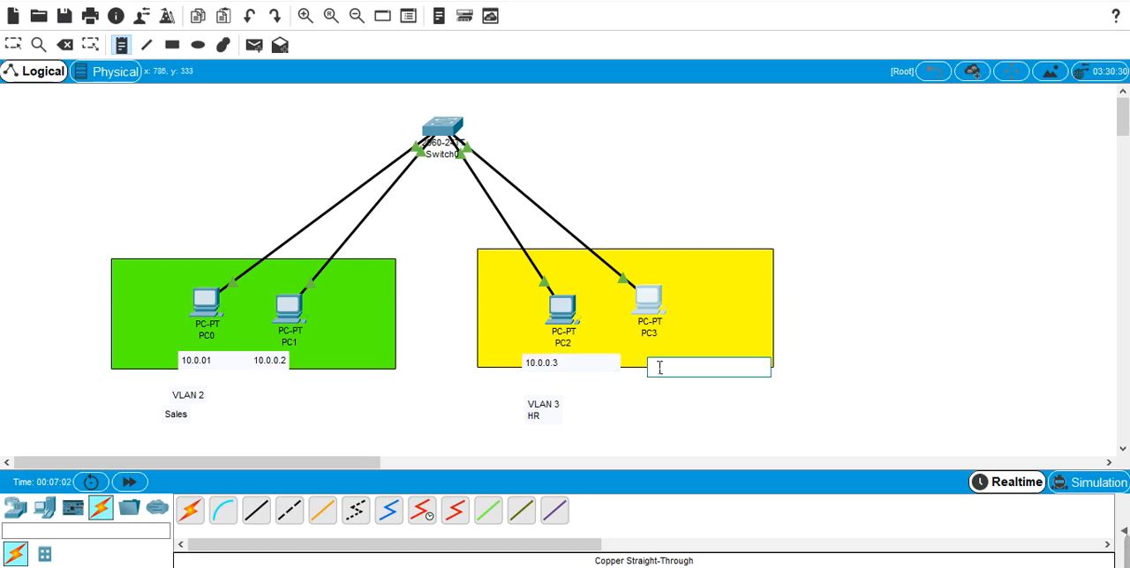
{"action": "left_click", "coordinate": [646, 356]}
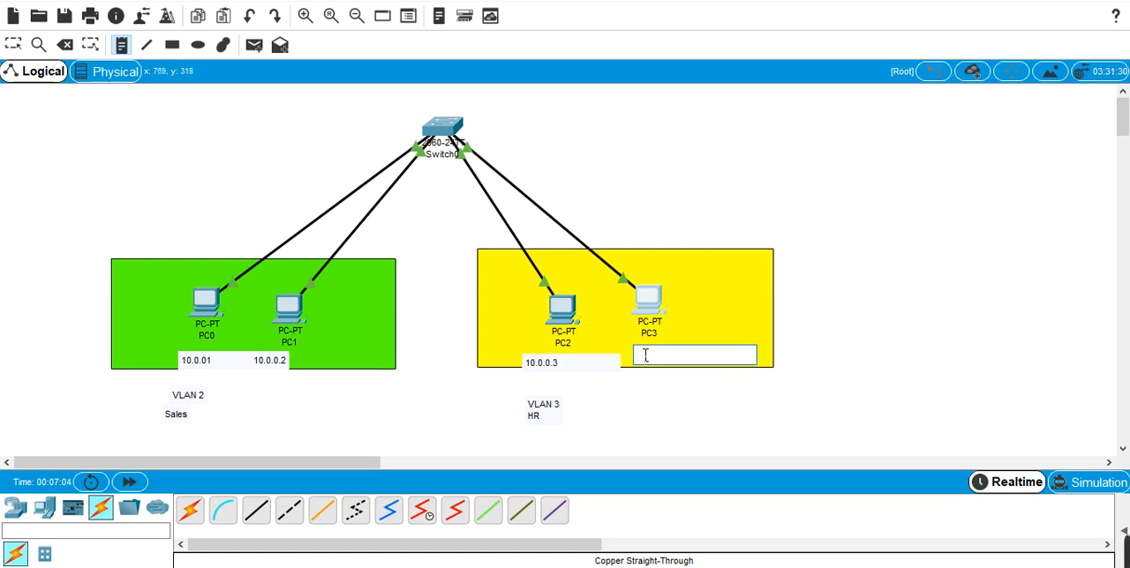
{"action": "type", "text": "10.0"}
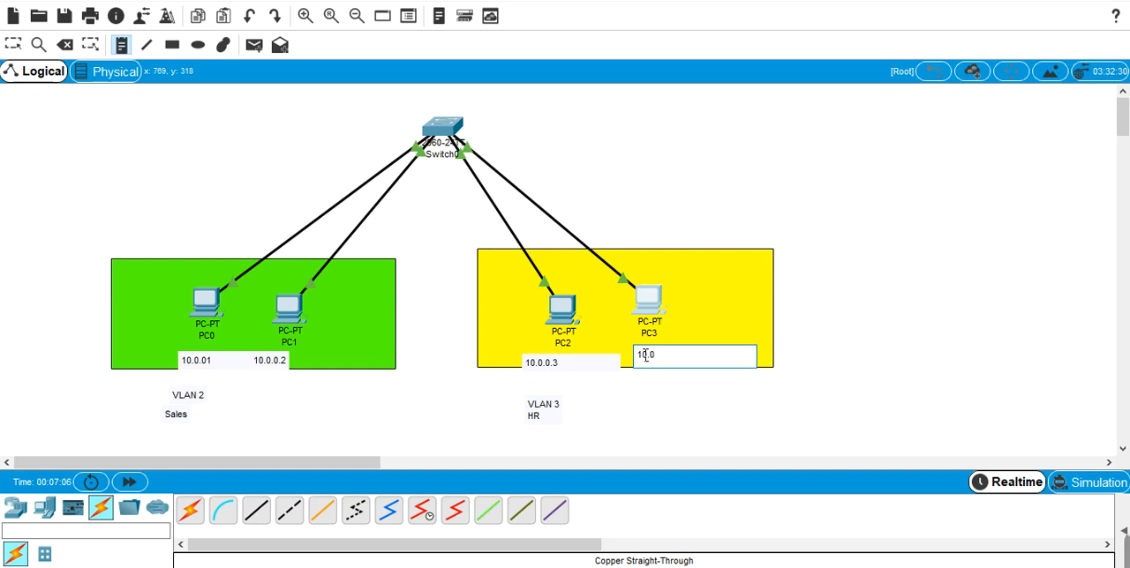
{"action": "type", "text": ".0.4"}
{"action": "left_click", "coordinate": [905, 351]}
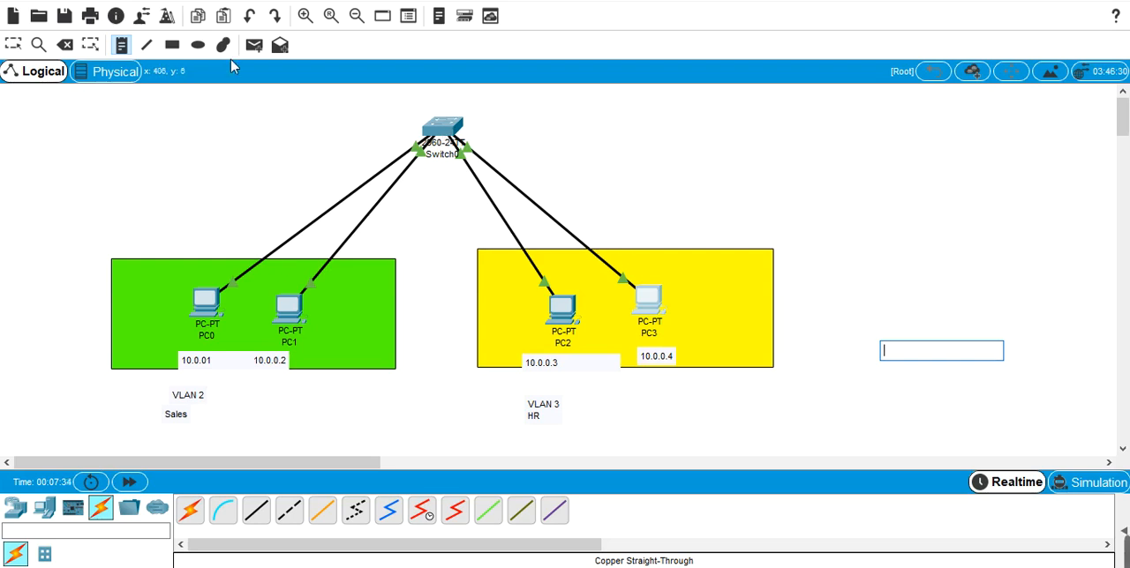
{"action": "left_click", "coordinate": [64, 47]}
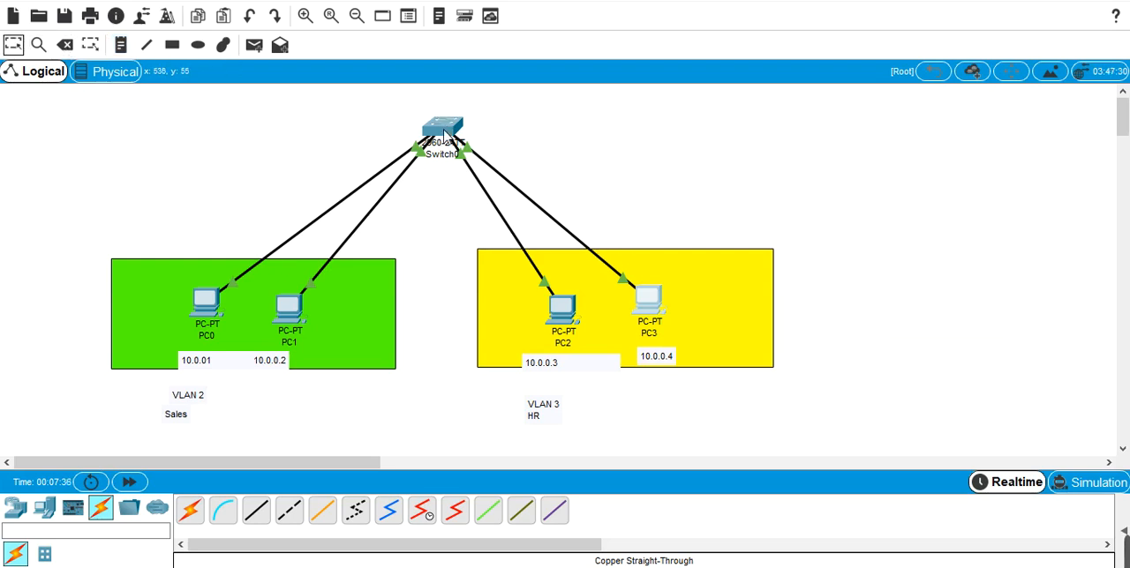
Step: Open PC0's Command Prompt and ping PC1 at 10.0.0.2, keeping the topology in view
{"action": "mouse_move", "coordinate": [444, 134]}
{"action": "mouse_move", "coordinate": [450, 134]}
{"action": "left_click", "coordinate": [203, 307]}
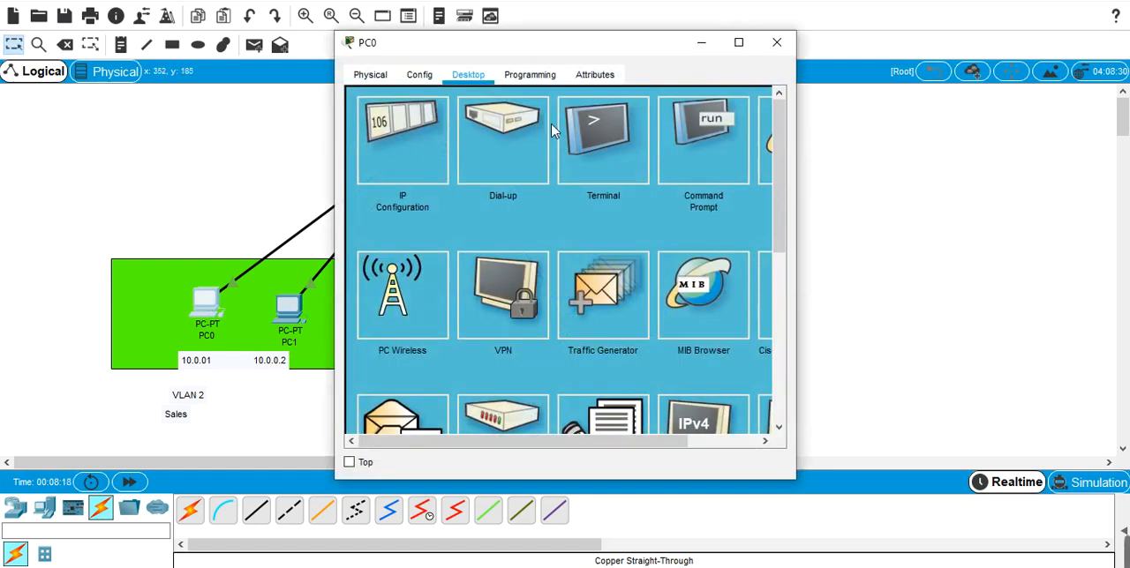
{"action": "left_click", "coordinate": [717, 137]}
{"action": "left_click_drag", "start_coordinate": [596, 41], "coordinate": [965, 77]}
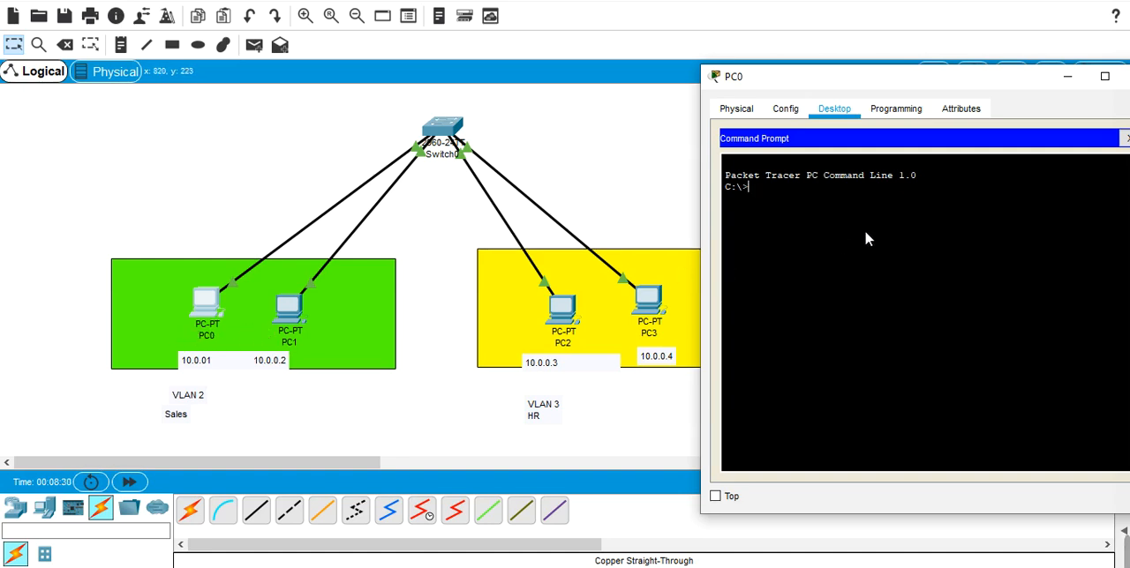
{"action": "type", "text": "ping 10.0.0"}
{"action": "type", "text": ".2"}
{"action": "key", "text": "Return"}
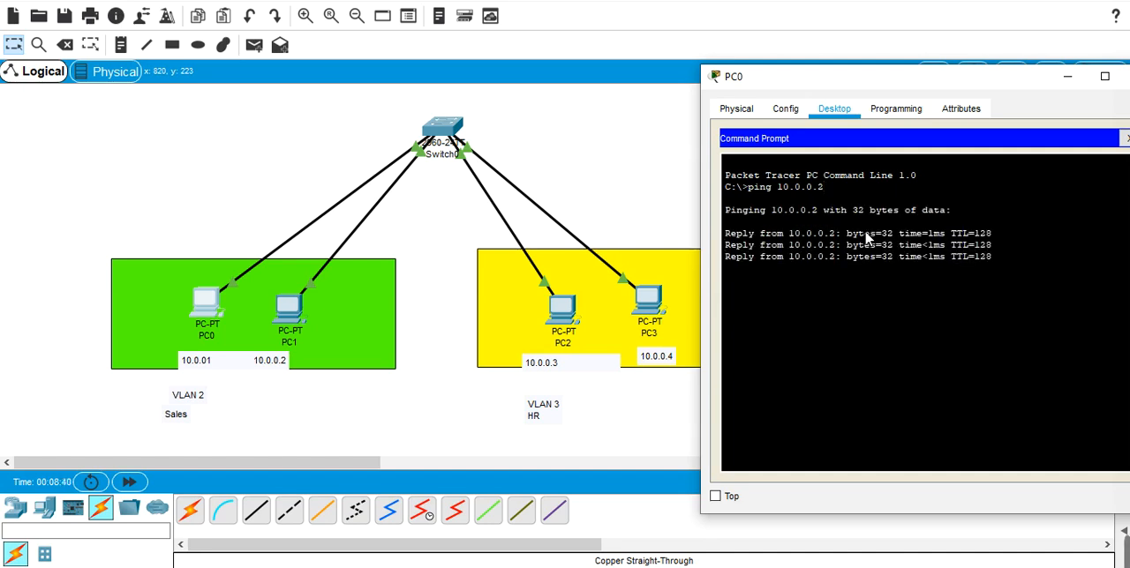
Step: Ping PC2 at 10.0.0.3 from PC0's Command Prompt
{"action": "key", "text": "Up"}
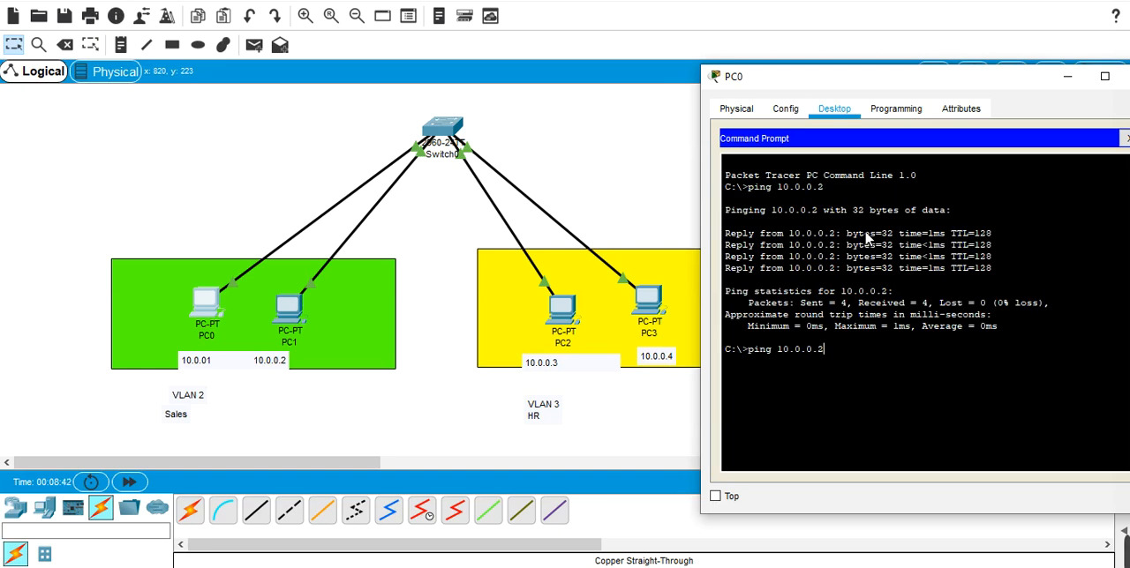
{"action": "key", "text": "BackSpace"}
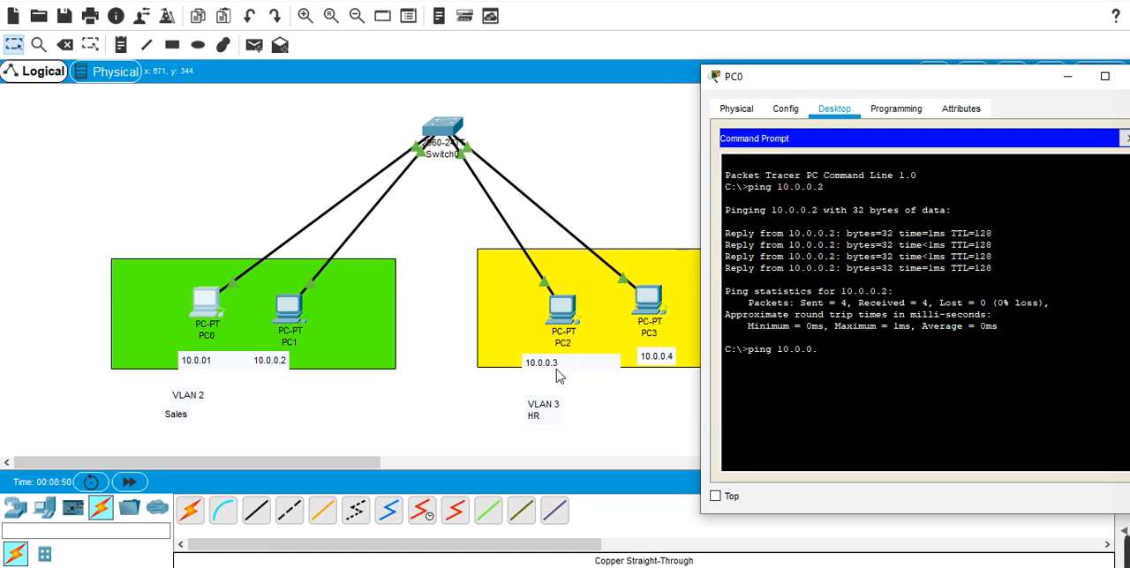
{"action": "key", "text": "Return"}
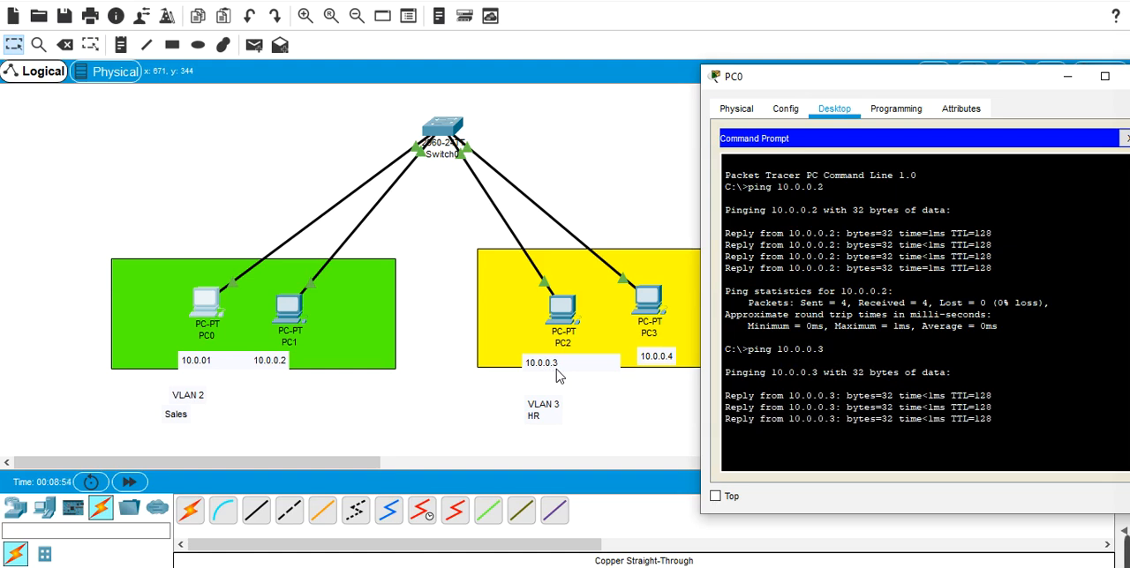
Step: Ping PC3 at 10.0.0.4 from PC0's Command Prompt and close PC0's window
{"action": "key", "text": "Up"}
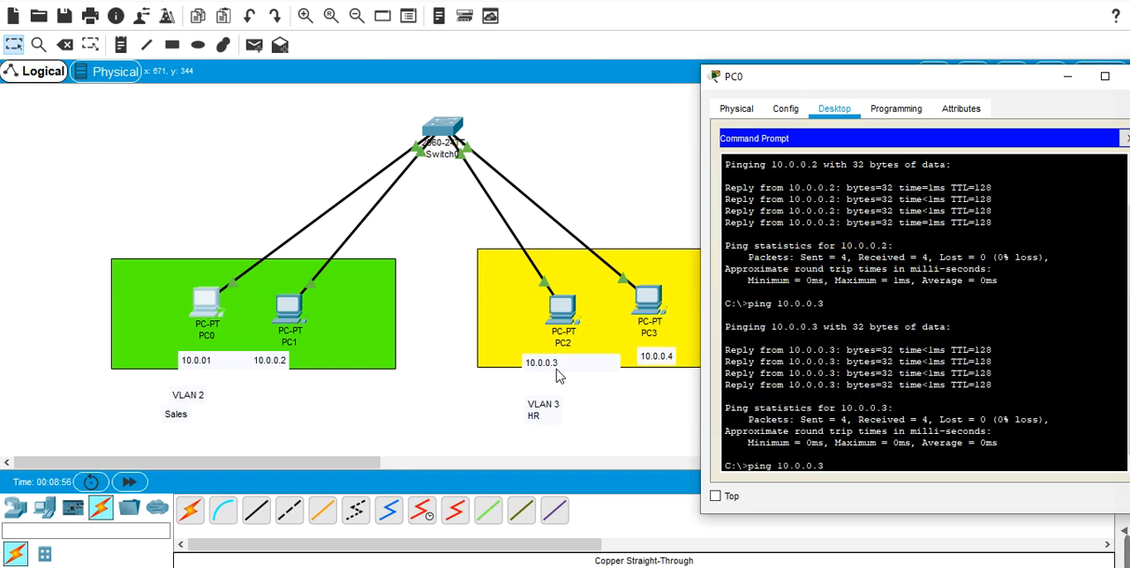
{"action": "key", "text": "BackSpace"}
{"action": "type", "text": "4"}
{"action": "key", "text": "Return"}
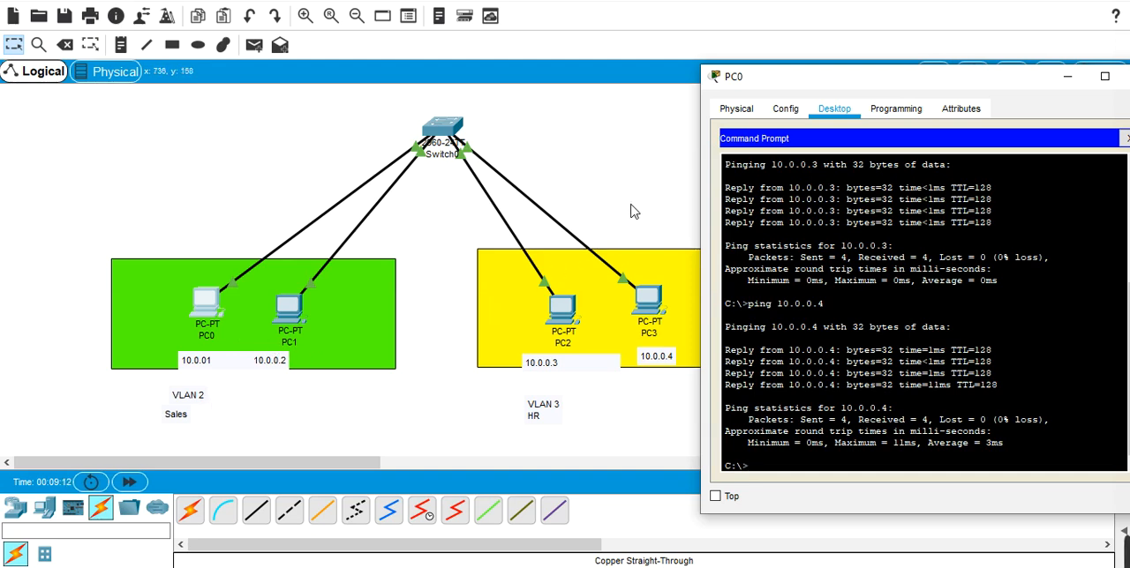
{"action": "left_click_drag", "start_coordinate": [830, 87], "coordinate": [898, 81]}
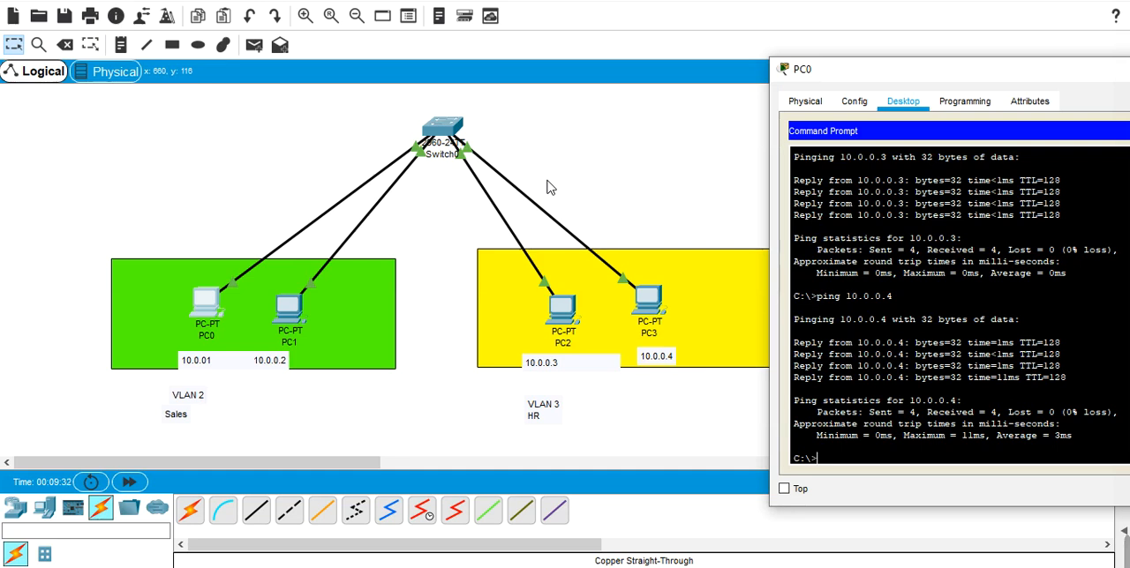
{"action": "left_click_drag", "start_coordinate": [973, 76], "coordinate": [757, 90]}
{"action": "left_click", "coordinate": [1002, 86]}
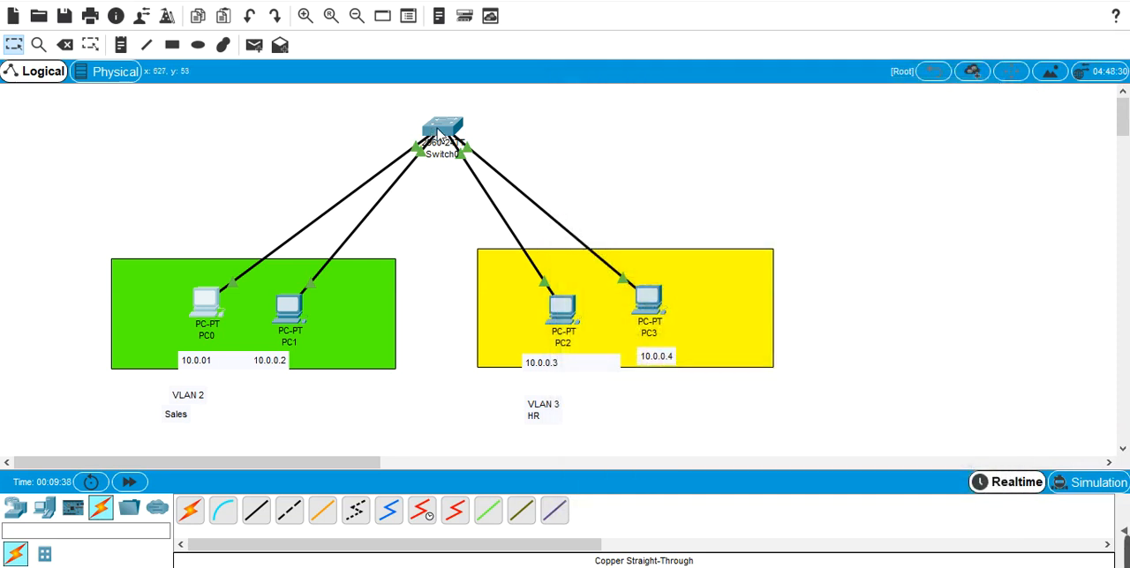
Step: Open the command line interface of Switch0 and start a session at the user prompt
{"action": "left_click", "coordinate": [438, 132]}
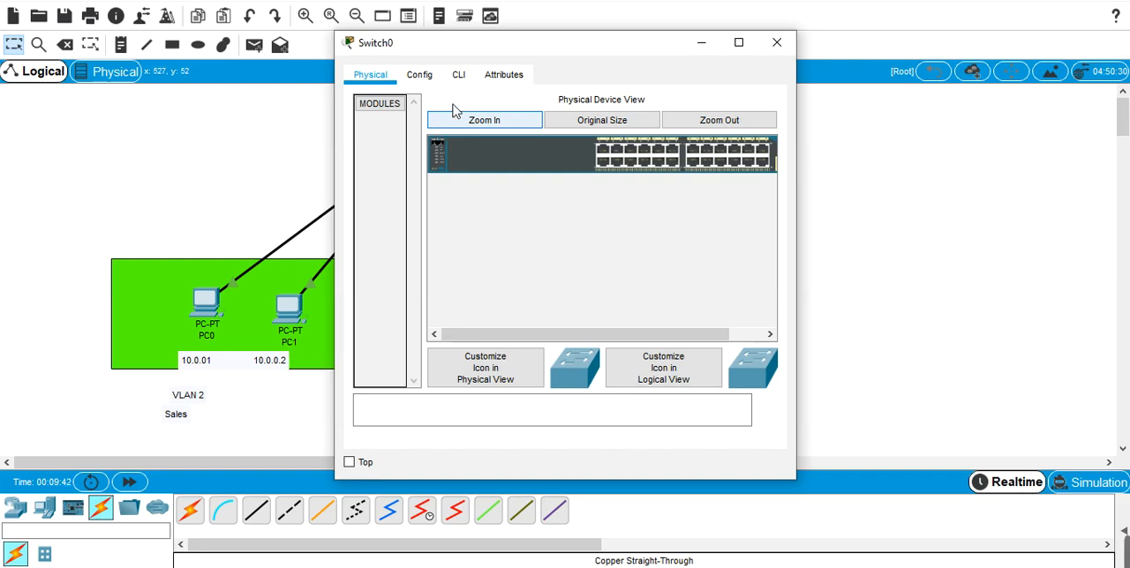
{"action": "left_click", "coordinate": [459, 78]}
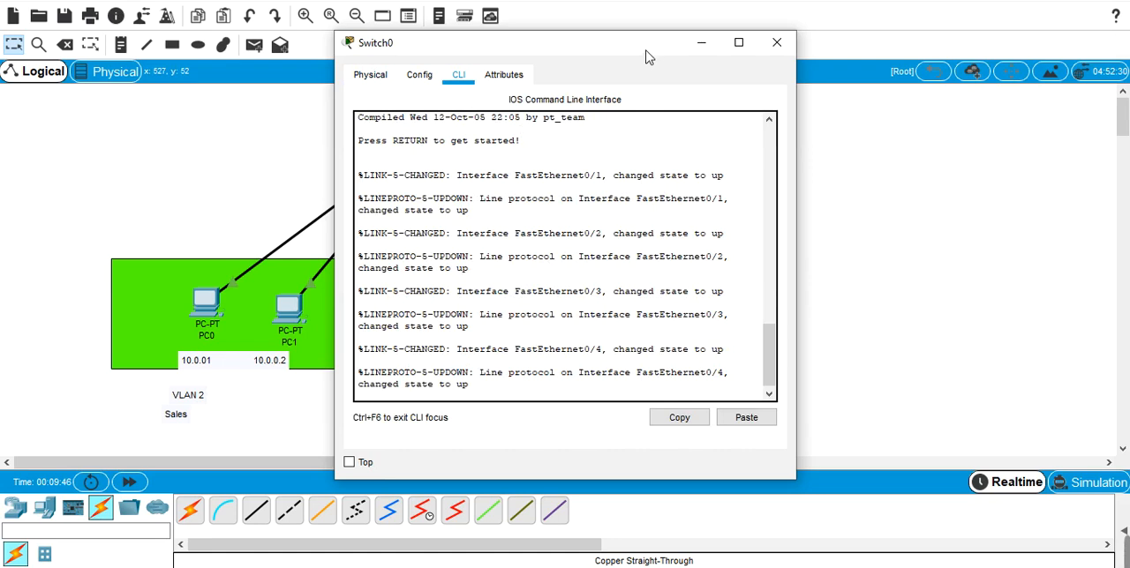
{"action": "left_click_drag", "start_coordinate": [650, 51], "coordinate": [756, 27]}
{"action": "left_click", "coordinate": [729, 256]}
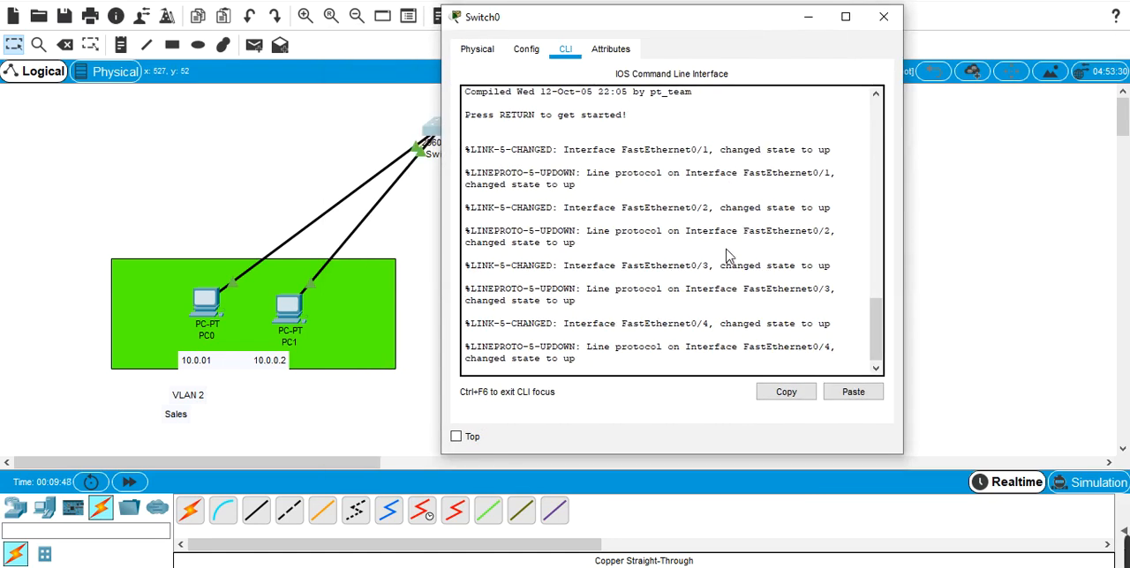
{"action": "key", "text": "Return"}
{"action": "key", "text": "Return"}
{"action": "key", "text": "Return"}
{"action": "key", "text": "Return"}
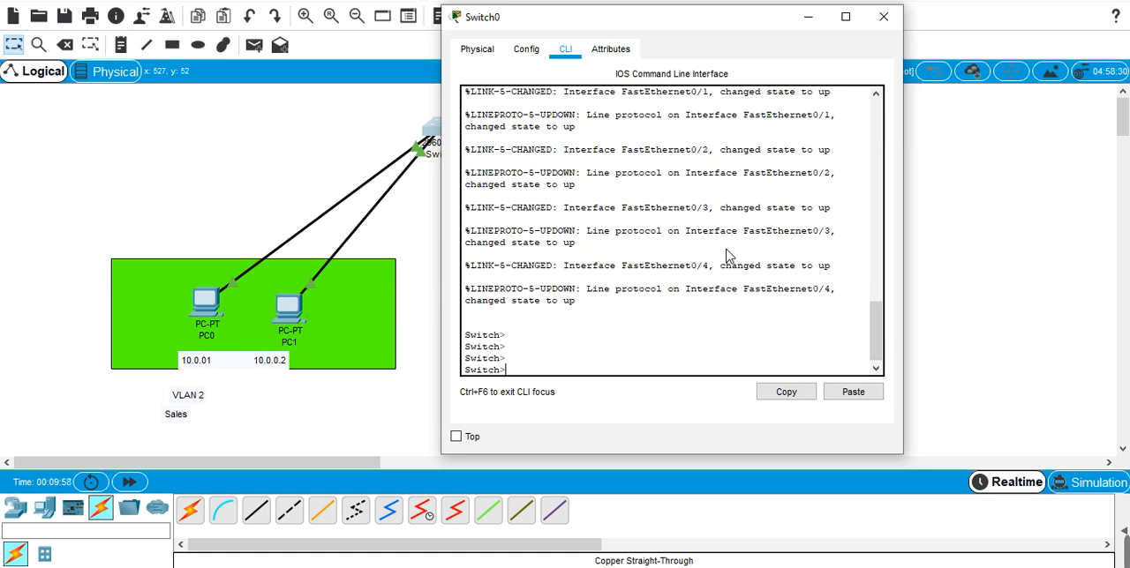
Step: Enter privileged mode on the switch with enable and go into global configuration mode with "configure t"
{"action": "type", "text": "na"}
{"action": "key", "text": "Tab"}
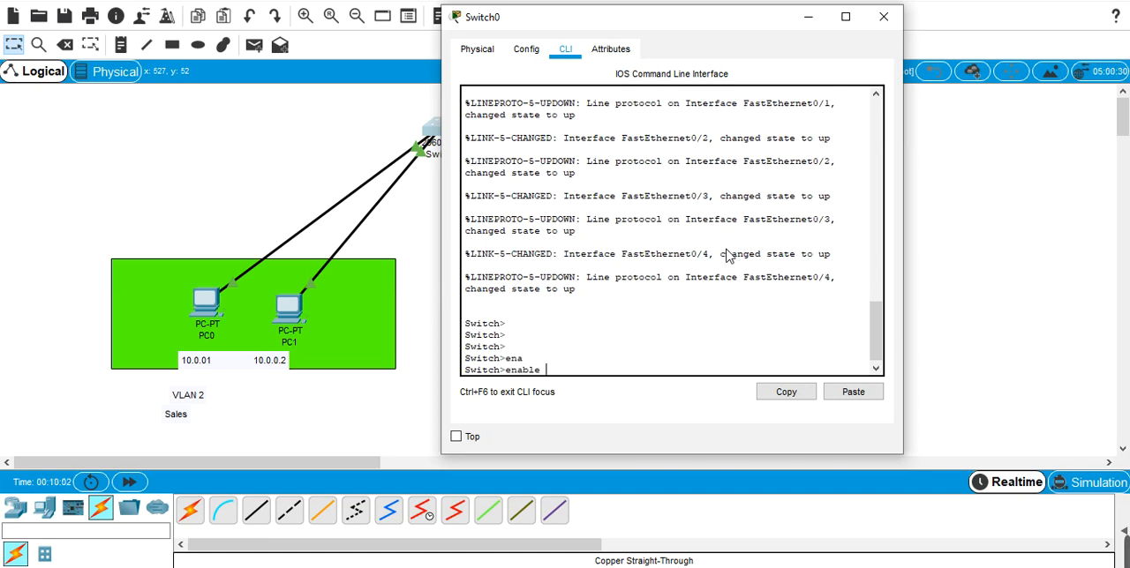
{"action": "key", "text": "Return"}
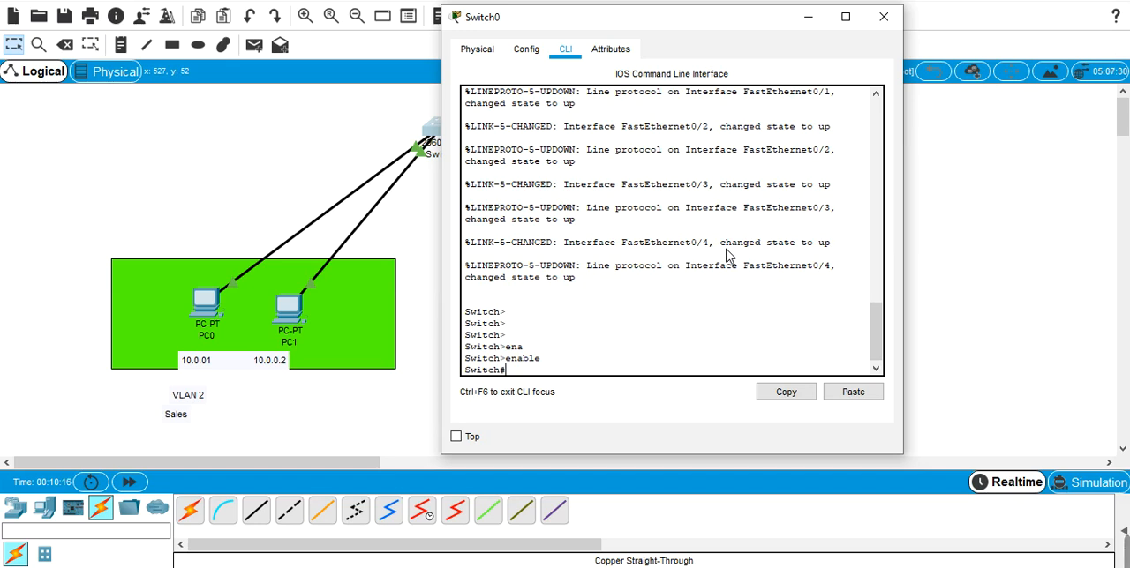
{"action": "type", "text": "conf"}
{"action": "key", "text": "Tab"}
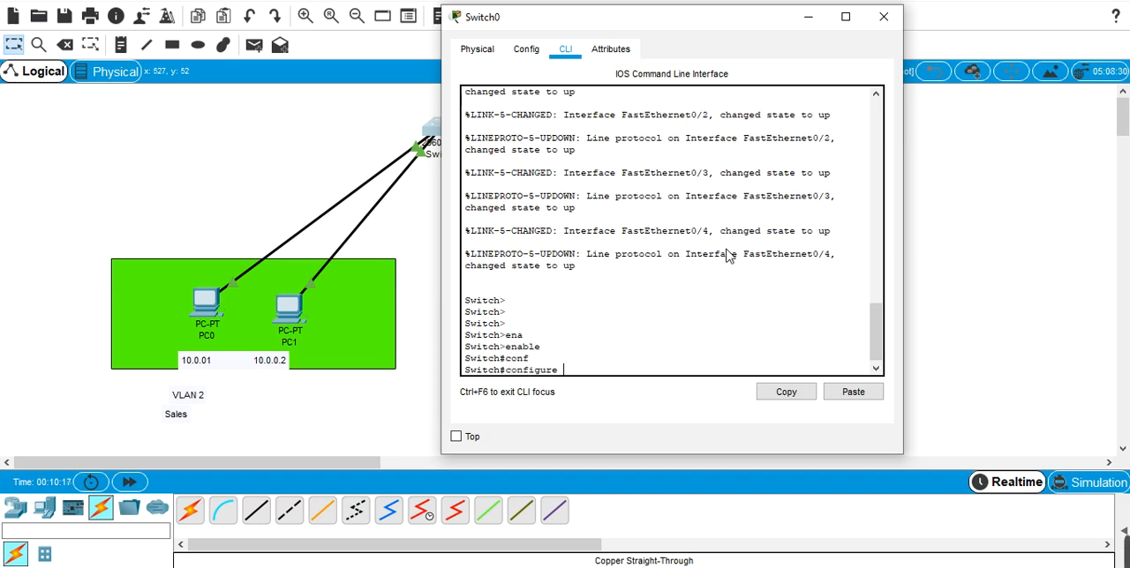
{"action": "type", "text": "t"}
{"action": "key", "text": "Return"}
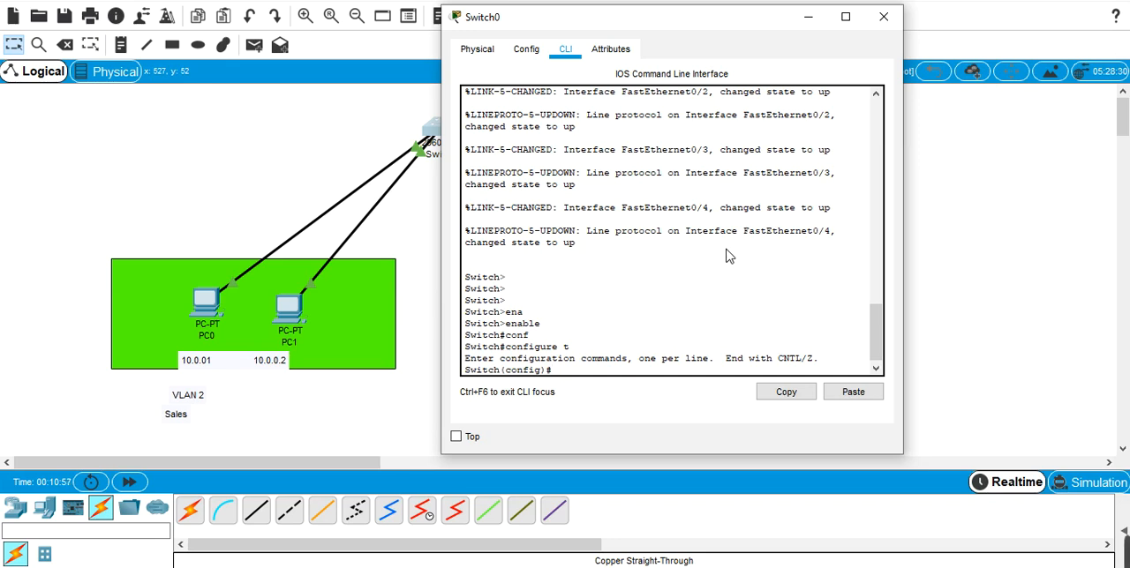
Step: Create VLAN 2 on the switch, name it "sales" and exit back to global configuration mode
{"action": "type", "text": "vlan 2"}
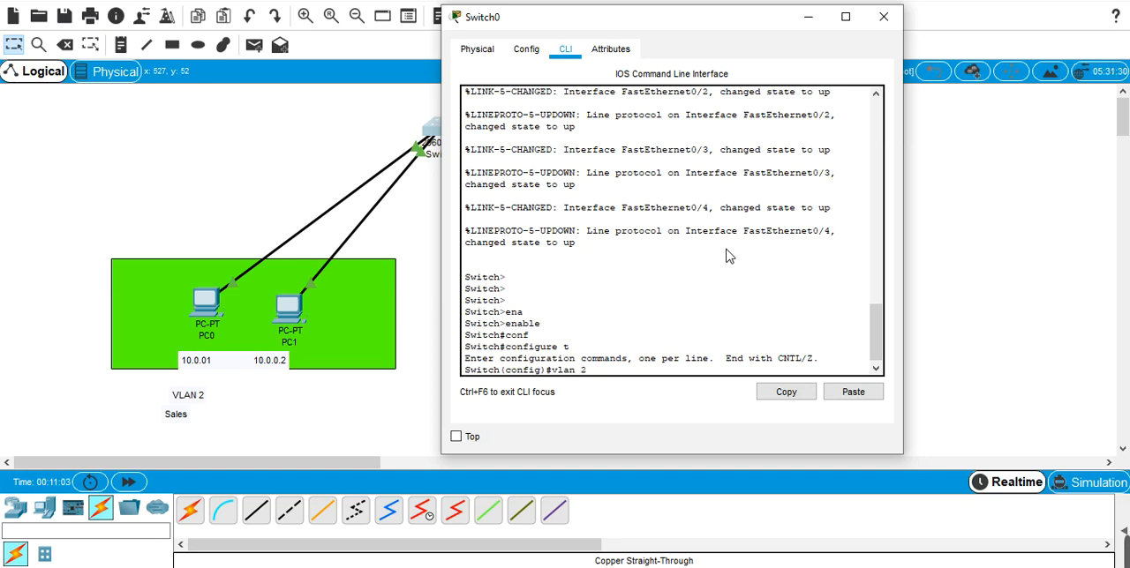
{"action": "key", "text": "Return"}
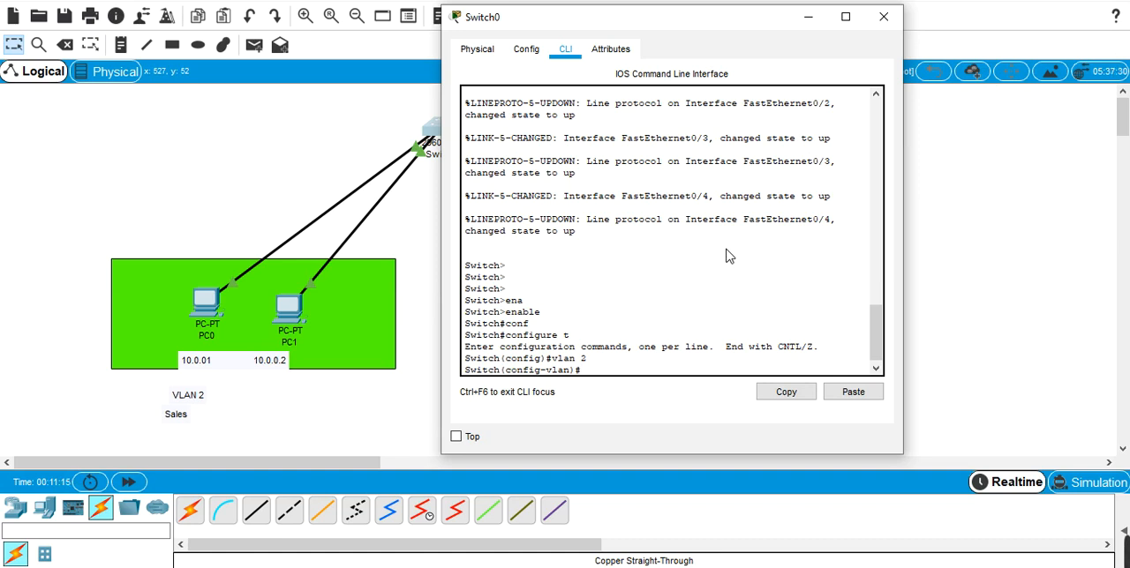
{"action": "type", "text": "name sales"}
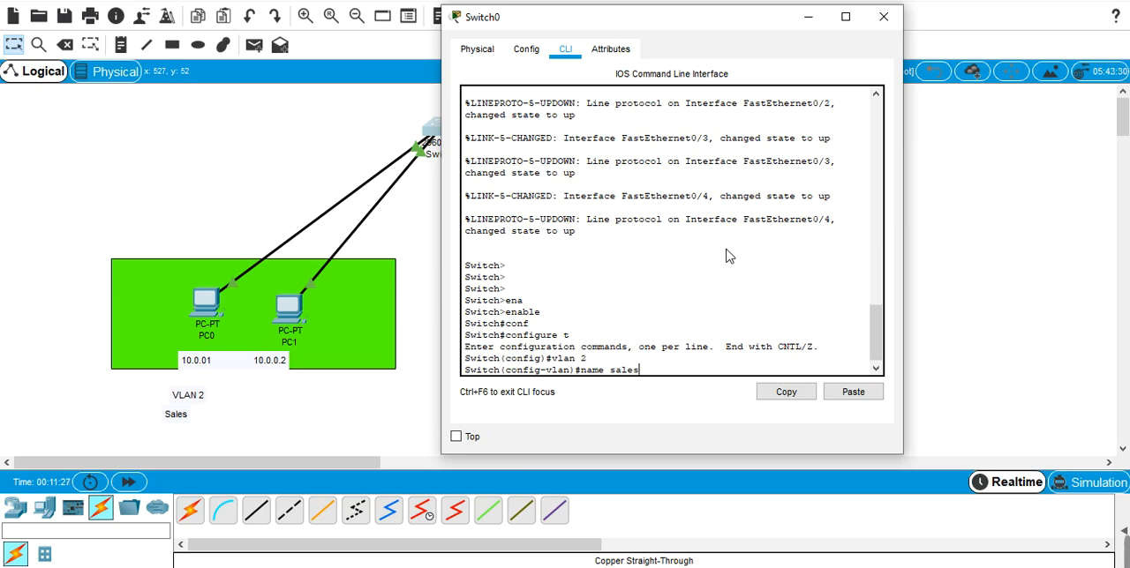
{"action": "key", "text": "Return"}
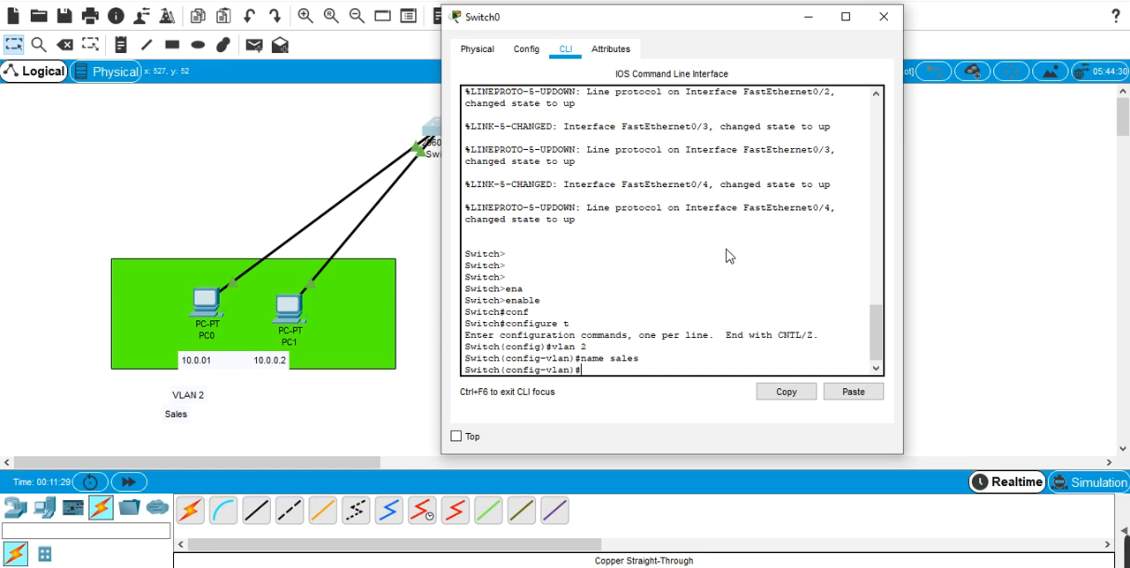
{"action": "type", "text": "exit"}
{"action": "key", "text": "Return"}
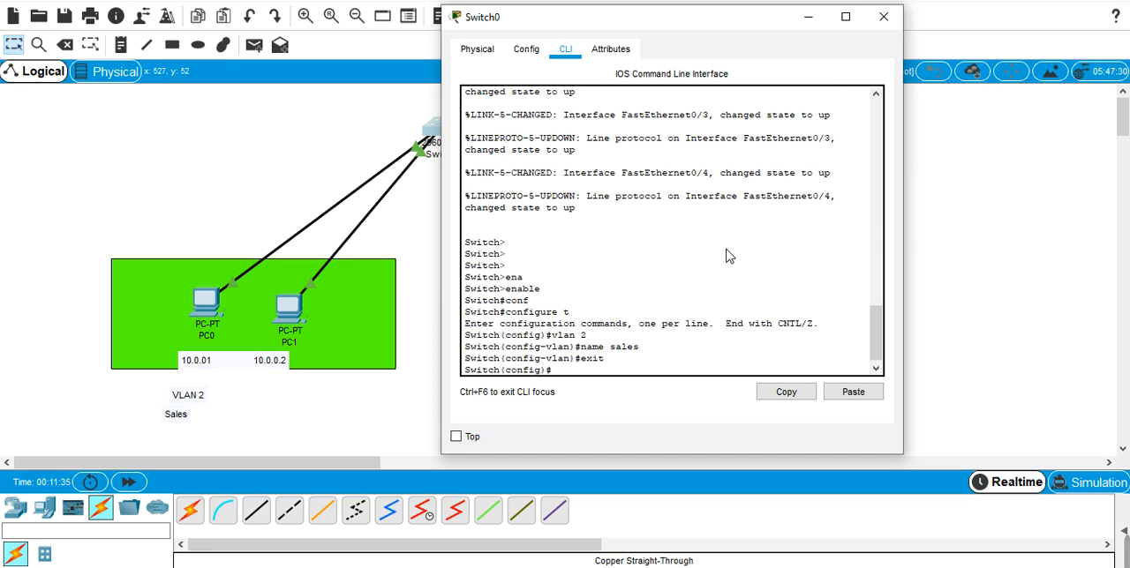
Step: Create VLAN 3 on the switch, name it "hr" and exit back to global configuration mode
{"action": "type", "text": "vlan 3"}
{"action": "key", "text": "Return"}
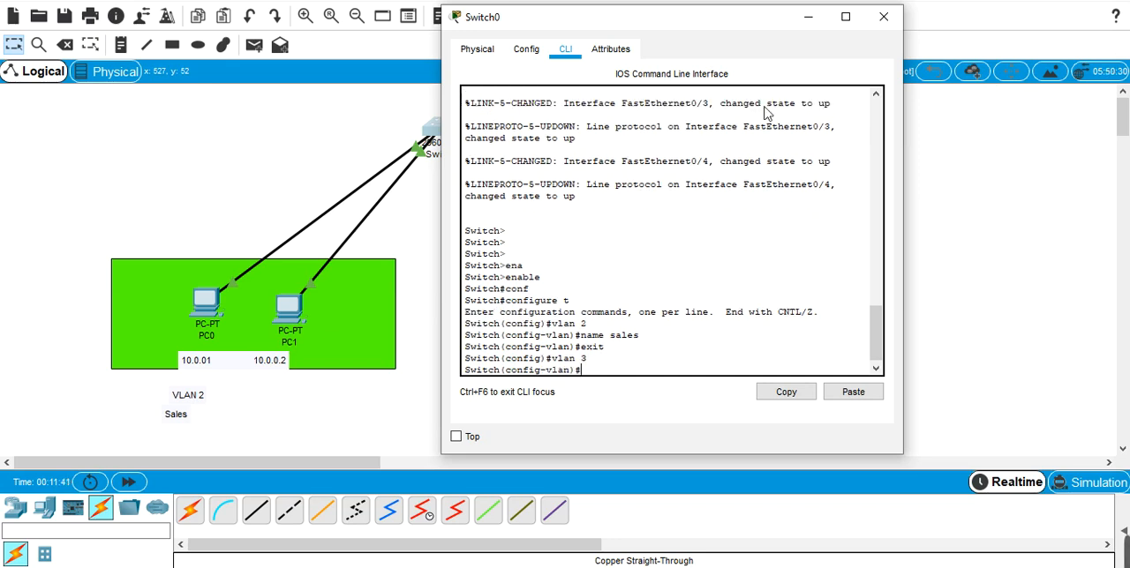
{"action": "left_click_drag", "start_coordinate": [746, 19], "coordinate": [316, 46]}
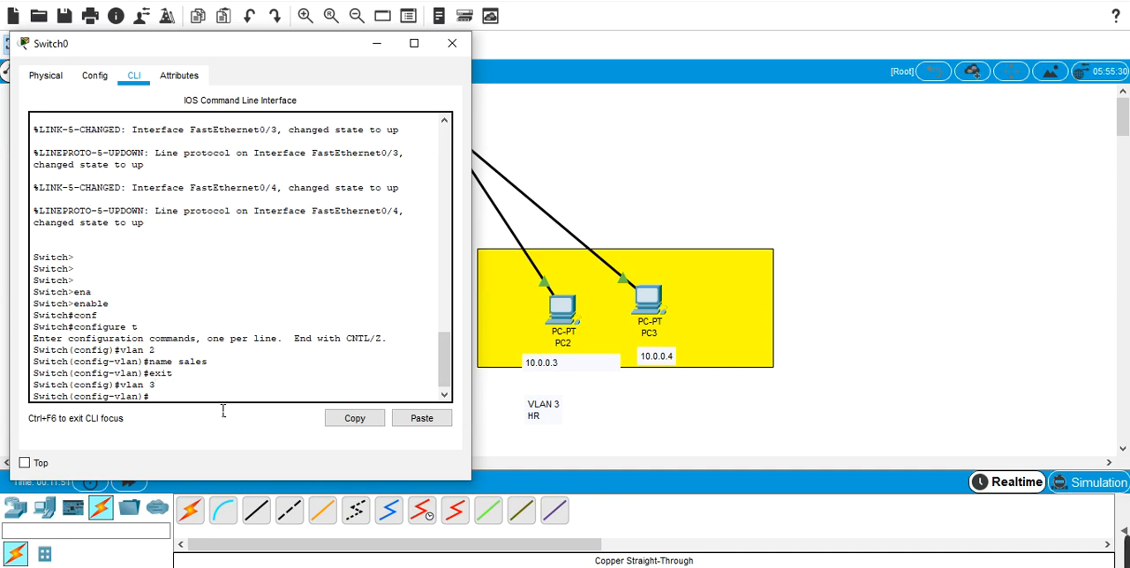
{"action": "type", "text": "name hr"}
{"action": "key", "text": "Return"}
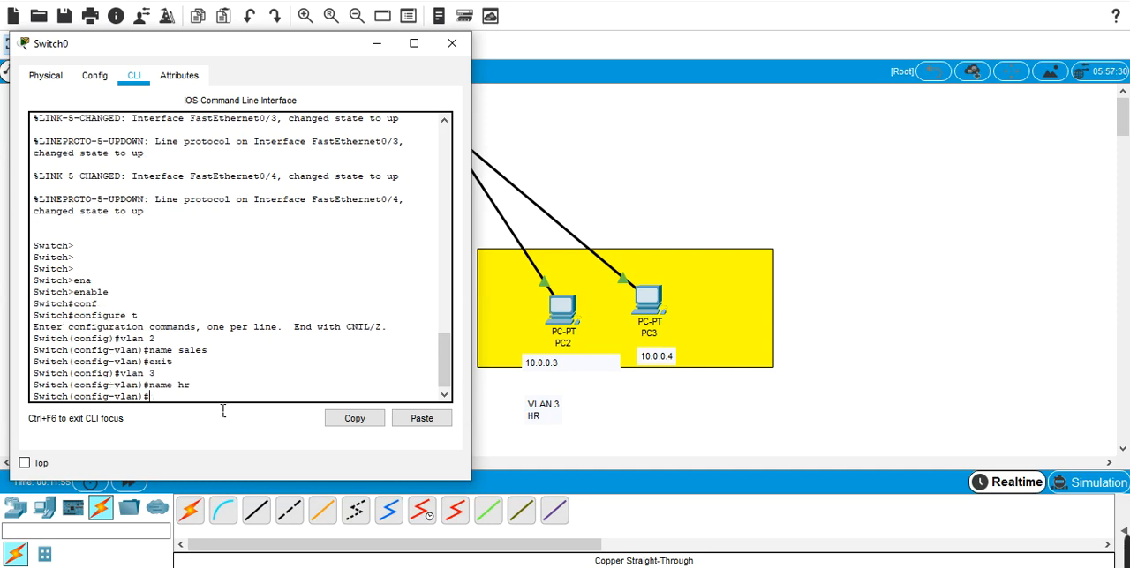
{"action": "left_click_drag", "start_coordinate": [285, 55], "coordinate": [350, 49]}
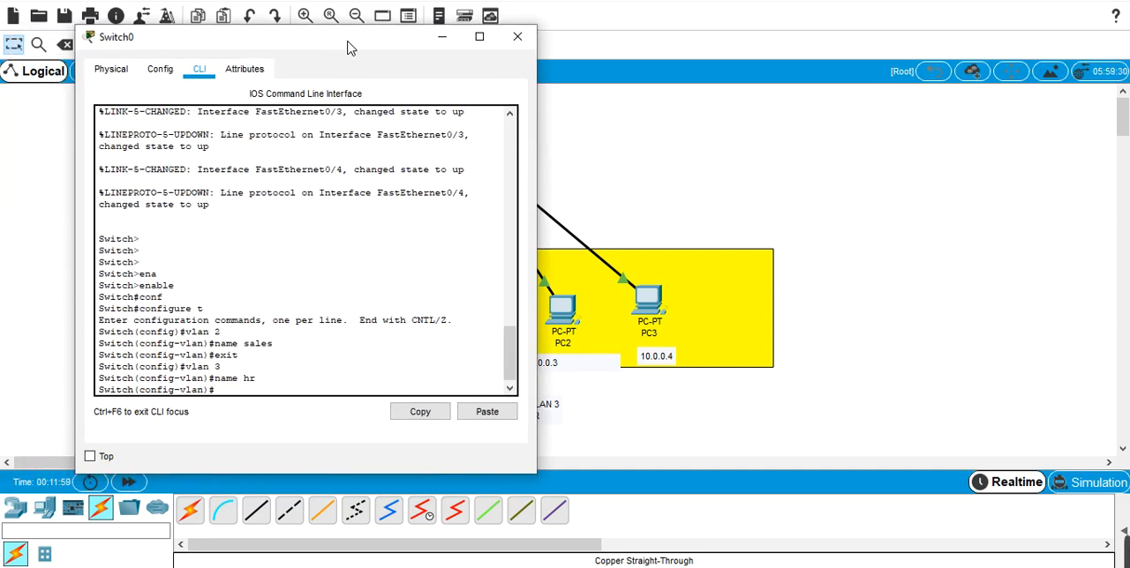
{"action": "type", "text": "ex"}
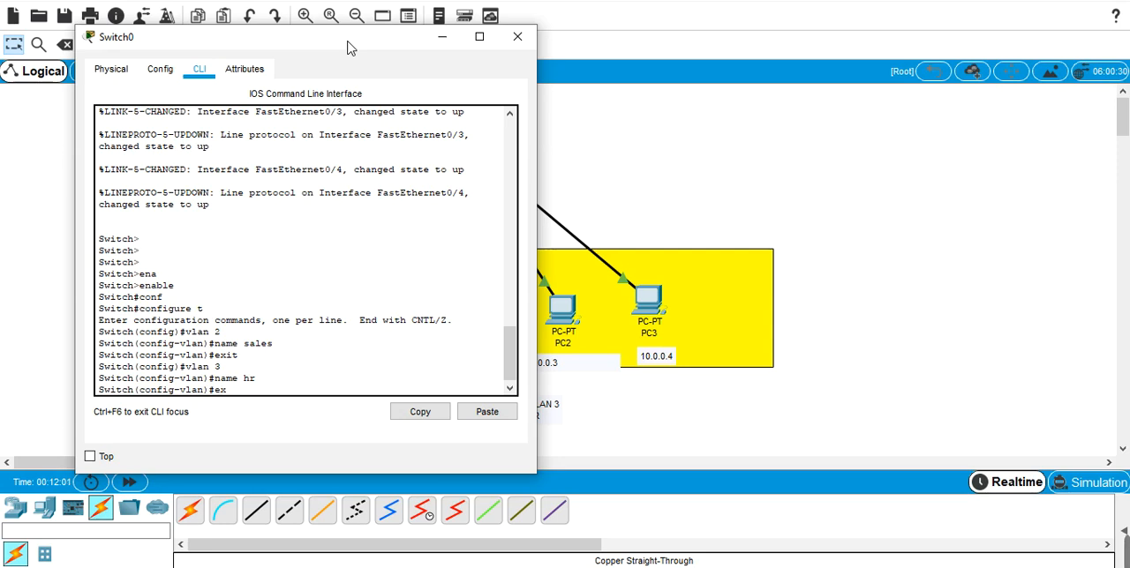
{"action": "type", "text": "it"}
{"action": "key", "text": "Return"}
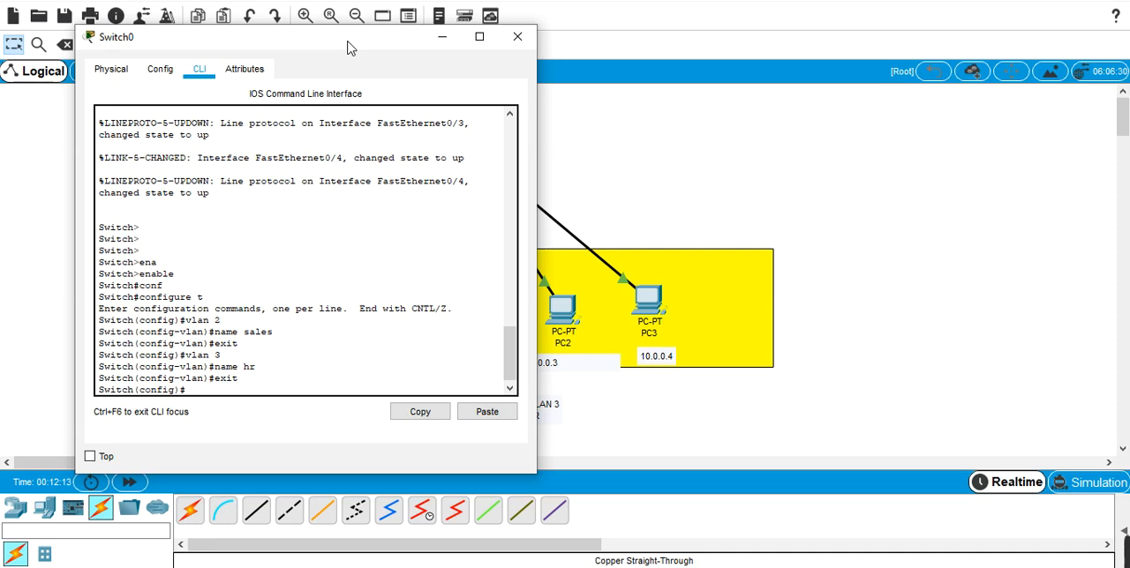
Step: Show the command help for fastEthernet interface numbers and enter interface configuration mode for fastEthernet 0/1
{"action": "left_click_drag", "start_coordinate": [349, 47], "coordinate": [890, 82]}
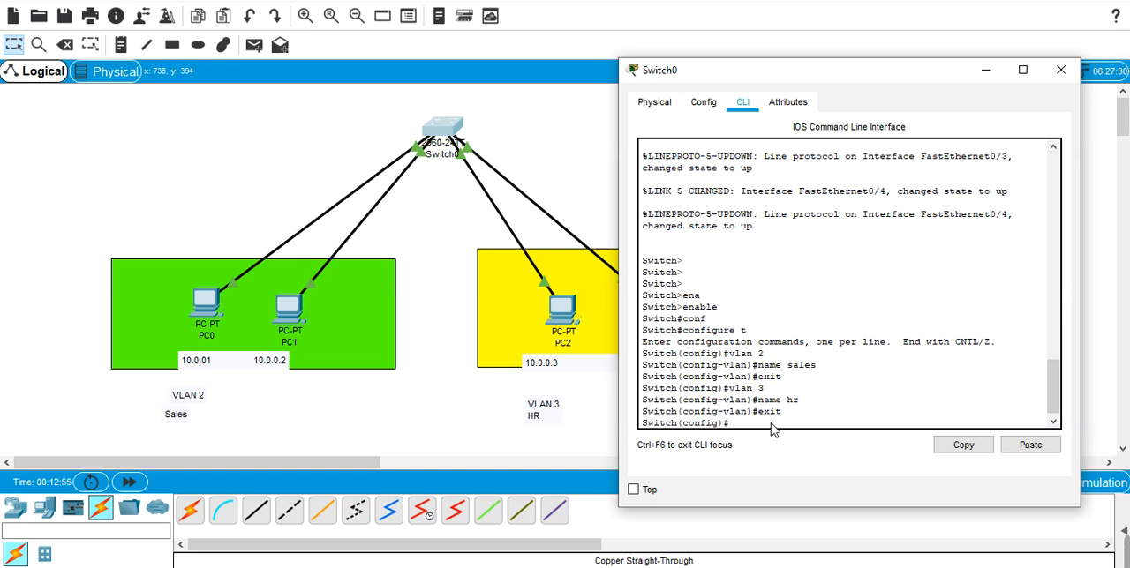
{"action": "key", "text": "Return"}
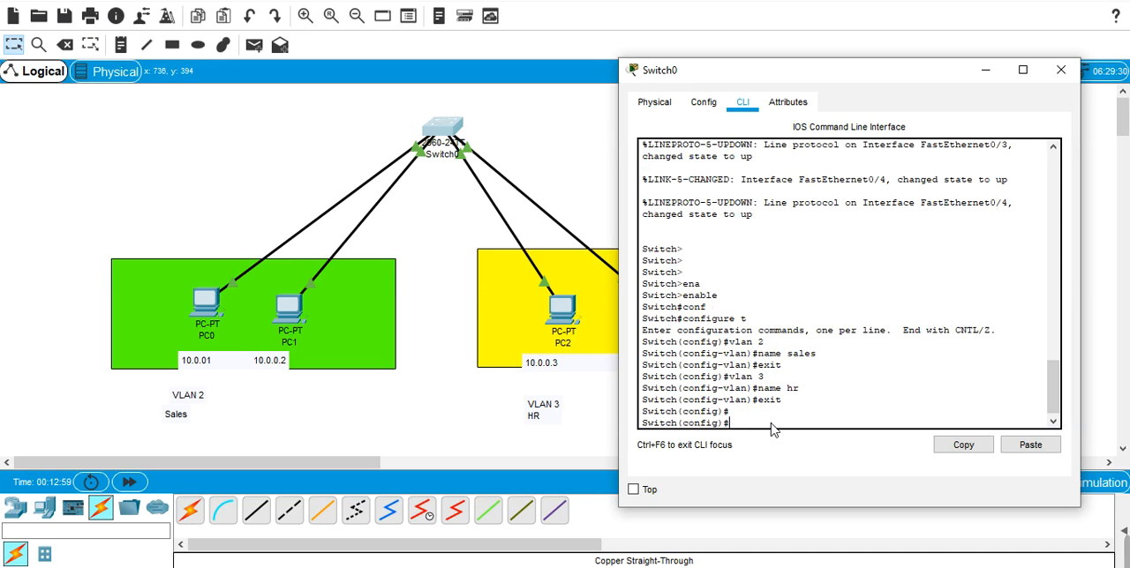
{"action": "type", "text": "int"}
{"action": "key", "text": "Tab"}
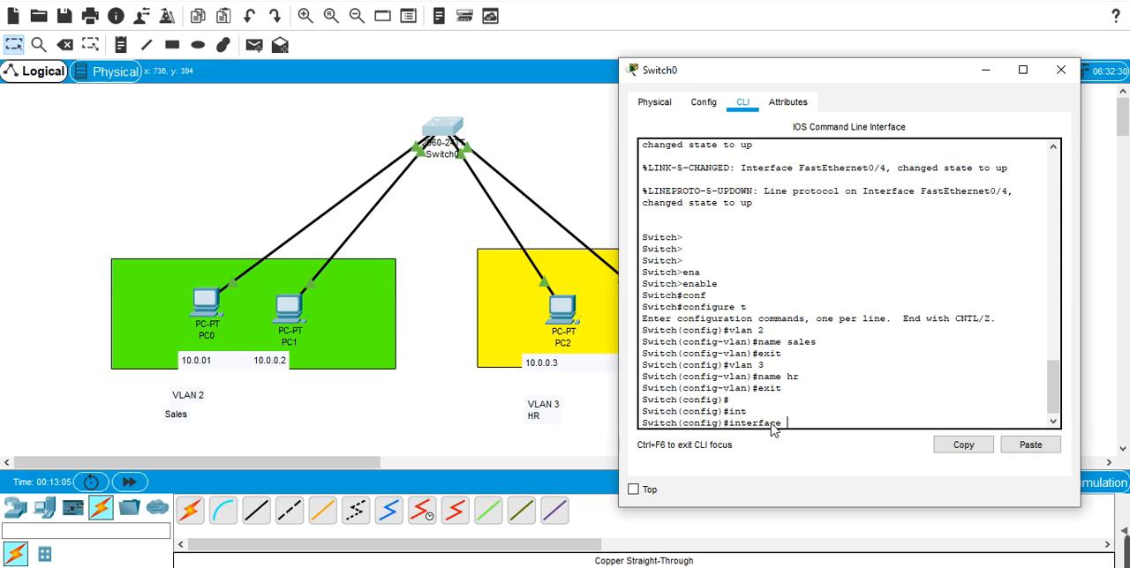
{"action": "type", "text": "fa"}
{"action": "key", "text": "Tab"}
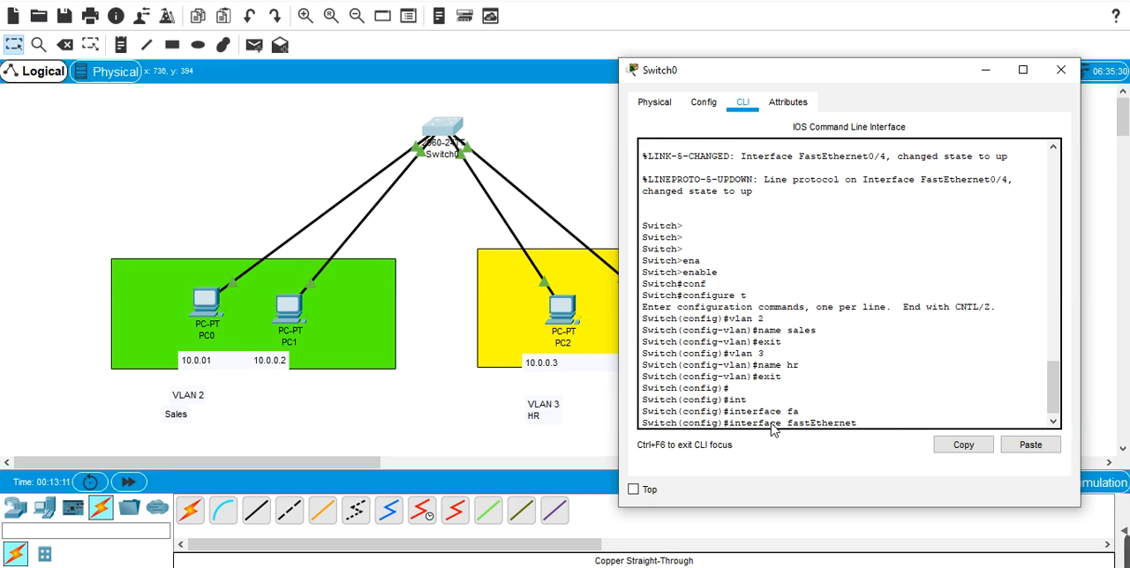
{"action": "type", "text": "?"}
{"action": "key", "text": "Return"}
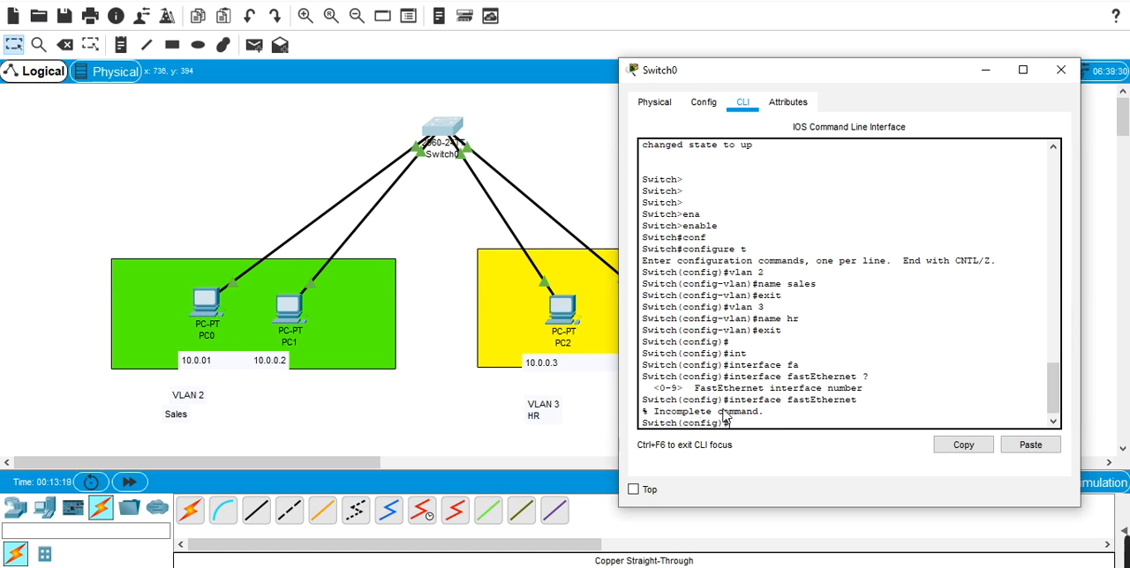
{"action": "key", "text": "Up"}
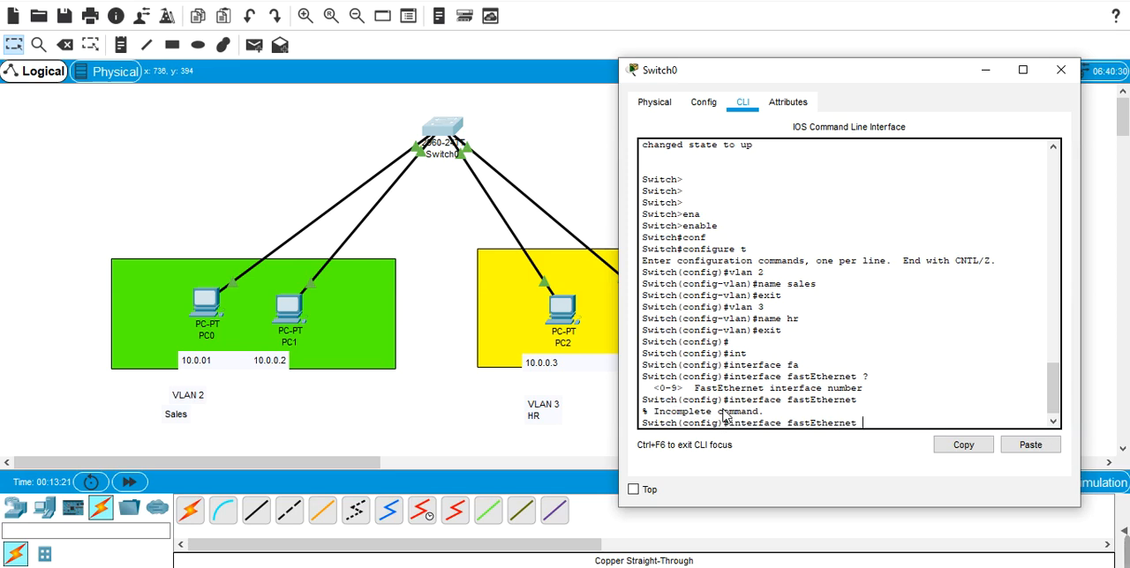
{"action": "type", "text": "0/1"}
{"action": "key", "text": "Return"}
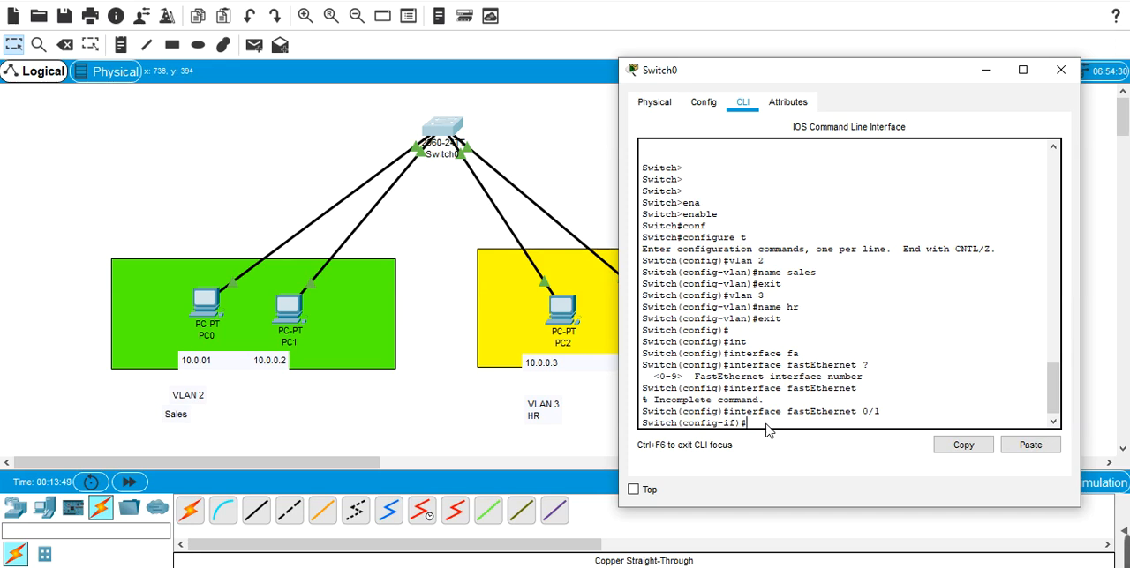
Step: Assign fastEthernet 0/1 to VLAN 2 with "switchport access vlan 2" and exit back to global configuration mode
{"action": "type", "text": "swit"}
{"action": "key", "text": "Tab"}
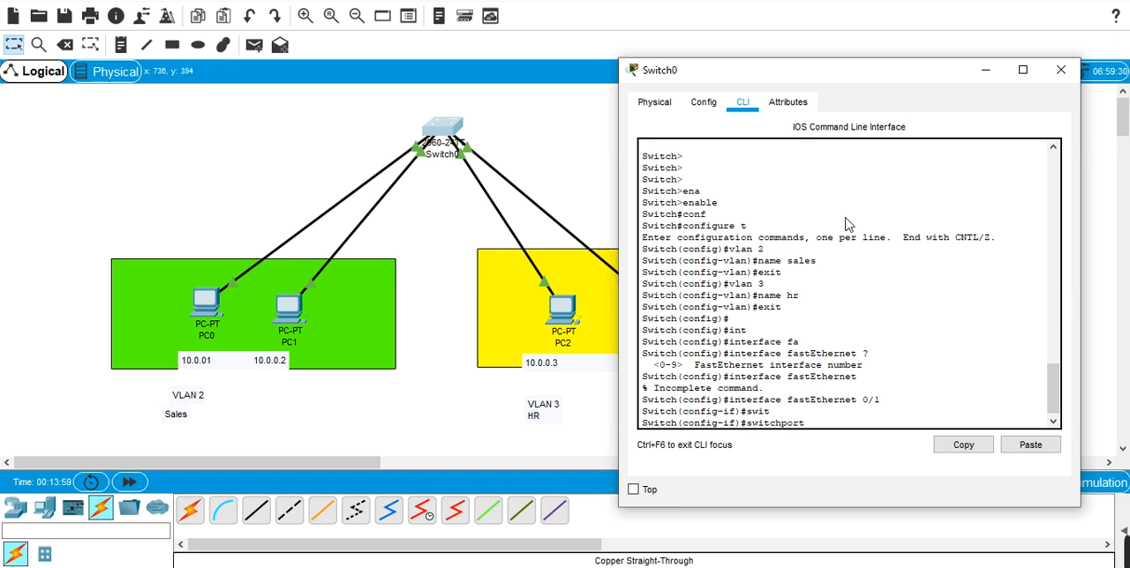
{"action": "type", "text": "acc"}
{"action": "key", "text": "Tab"}
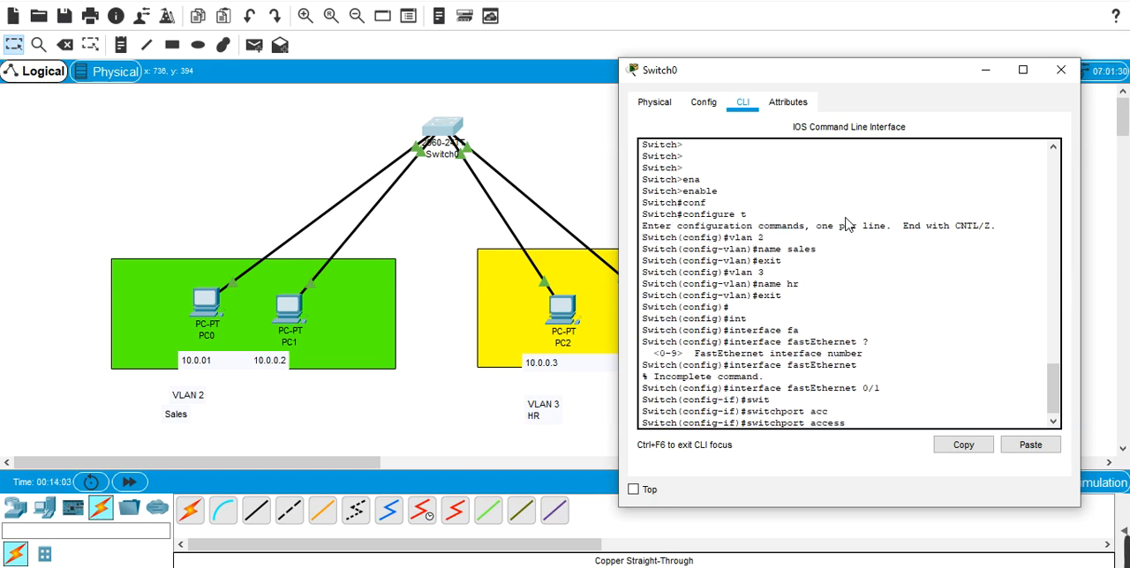
{"action": "type", "text": "valan"}
{"action": "type", "text": "n"}
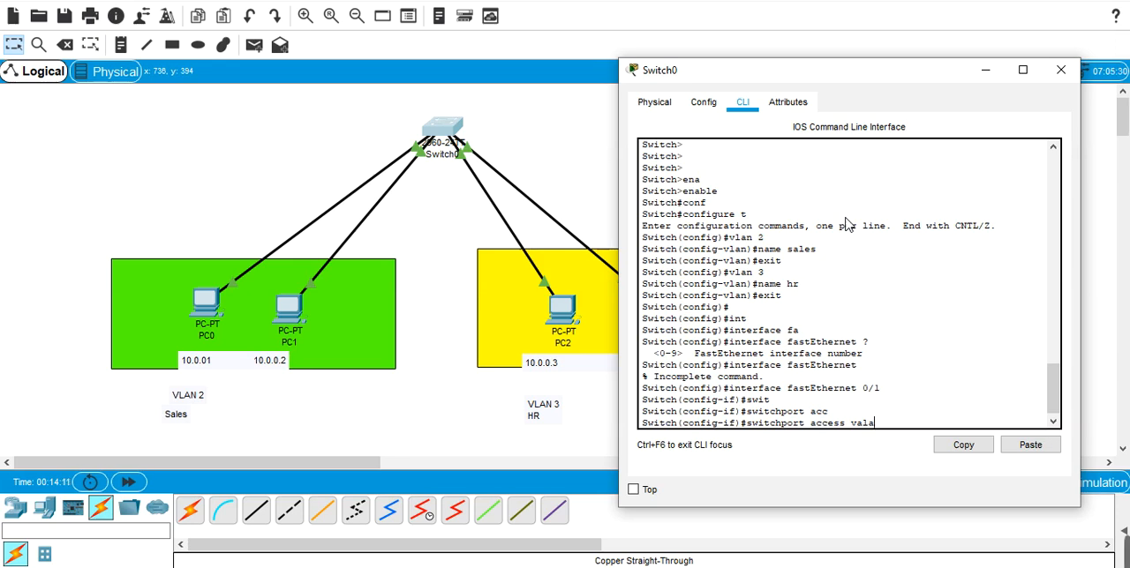
{"action": "key", "text": "BackSpace"}
{"action": "key", "text": "BackSpace"}
{"action": "key", "text": "BackSpace"}
{"action": "key", "text": "BackSpace"}
{"action": "type", "text": "lan"}
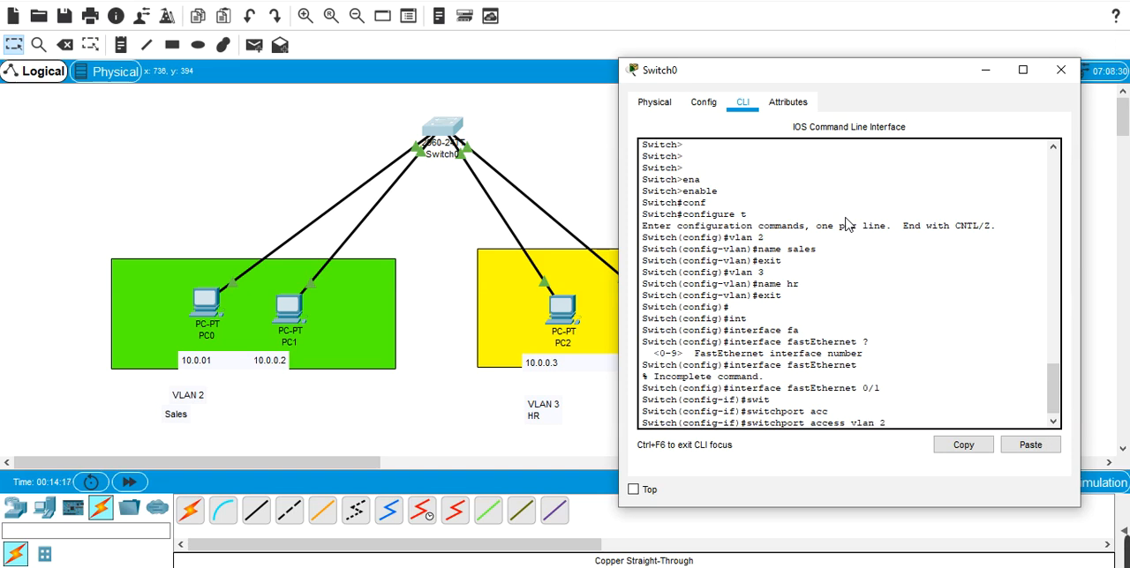
{"action": "type", "text": " 2"}
{"action": "key", "text": "Return"}
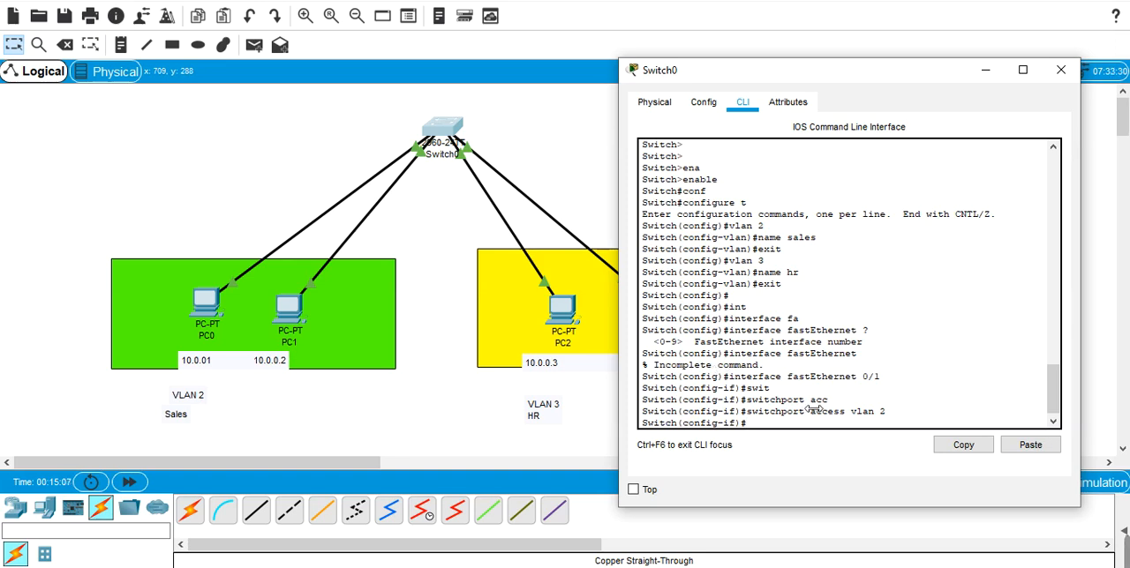
{"action": "type", "text": "exit"}
{"action": "key", "text": "Return"}
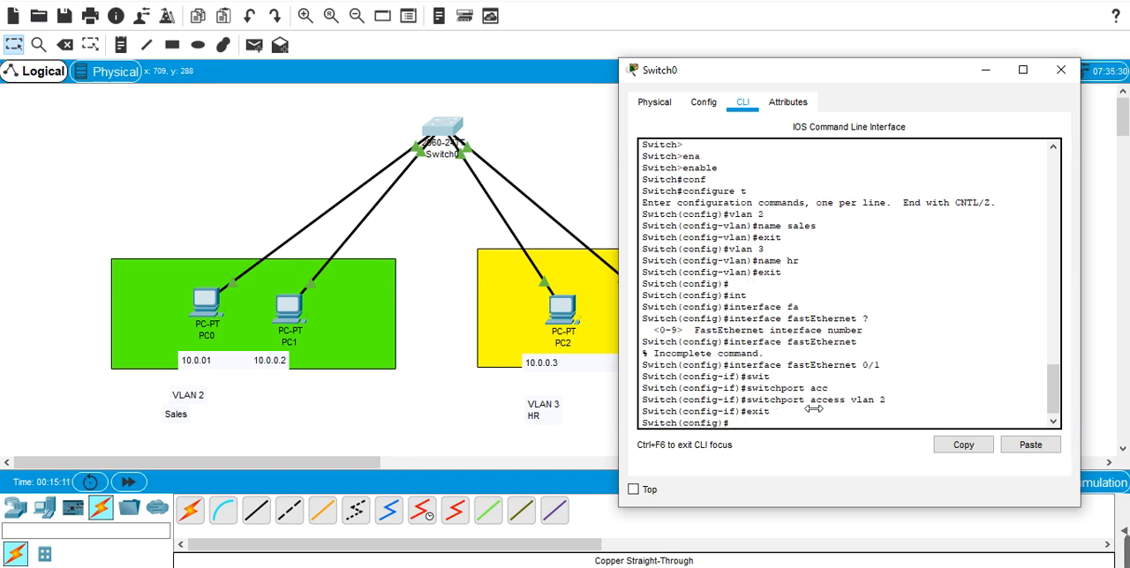
Step: Enter interface configuration mode for fastEthernet 0/2 on the switch
{"action": "type", "text": "int"}
{"action": "key", "text": "Tab"}
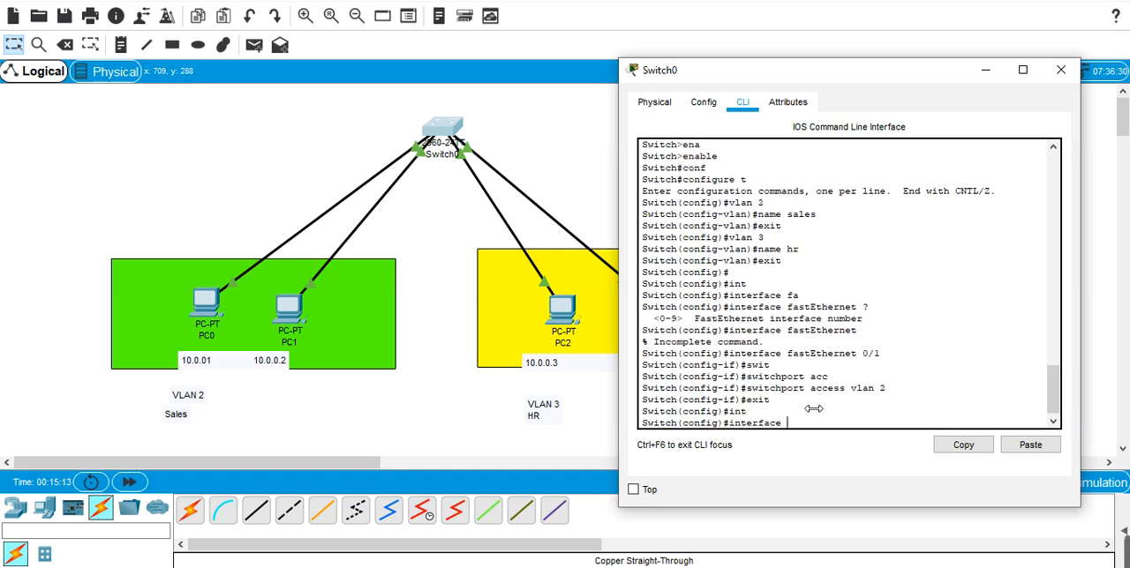
{"action": "type", "text": "fastEthernet"}
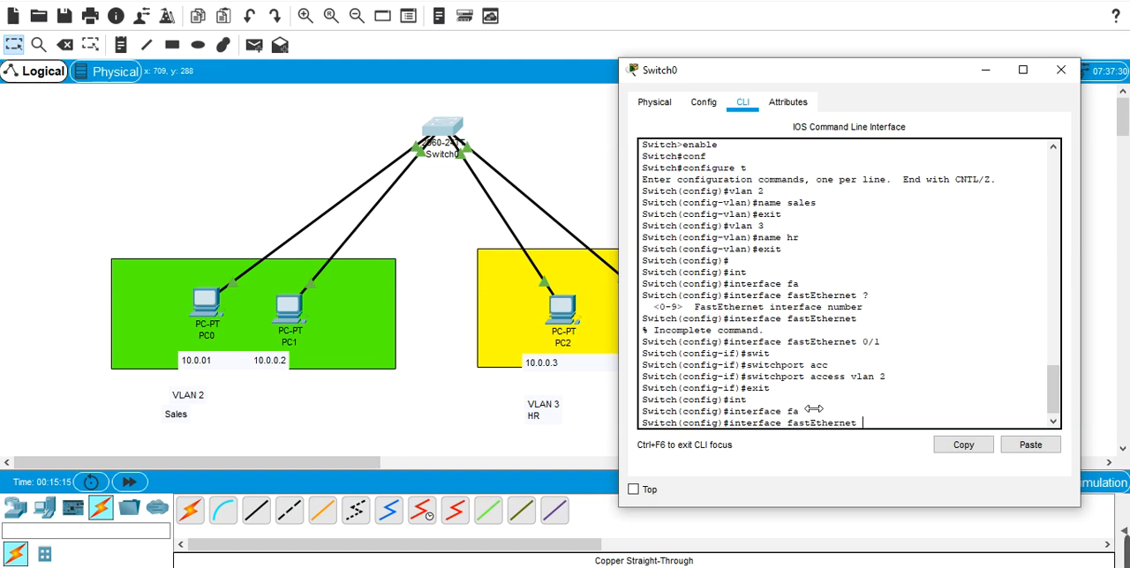
{"action": "type", "text": "0/1"}
{"action": "key", "text": "BackSpace"}
{"action": "type", "text": "2"}
{"action": "key", "text": "Return"}
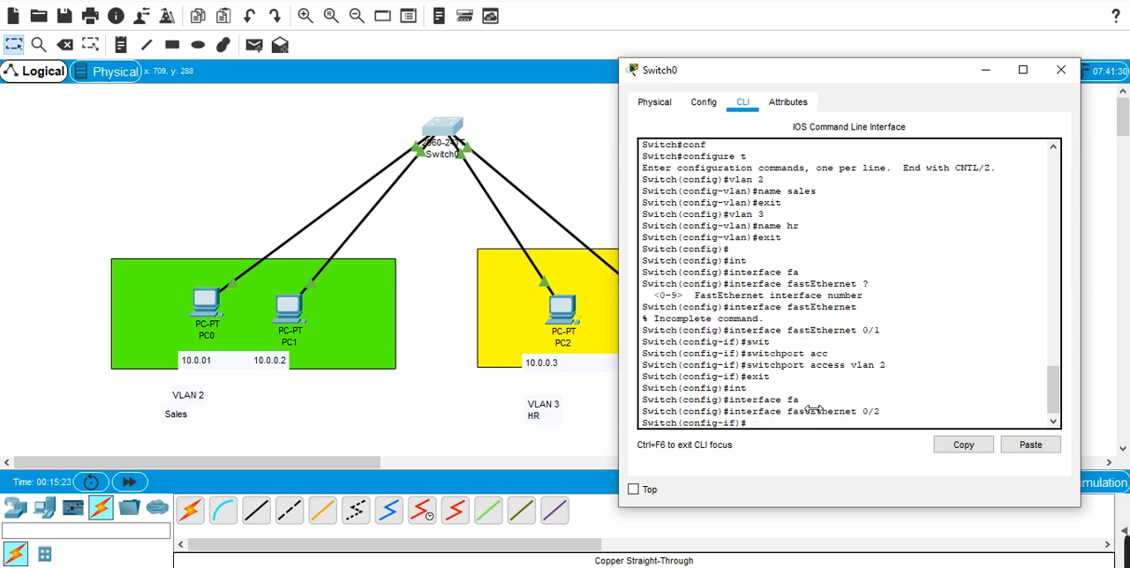
Step: Assign fastEthernet 0/2 to VLAN 2 with "switchport access vlan 2" and exit the interface configuration
{"action": "type", "text": "exit"}
{"action": "key", "text": "Up"}
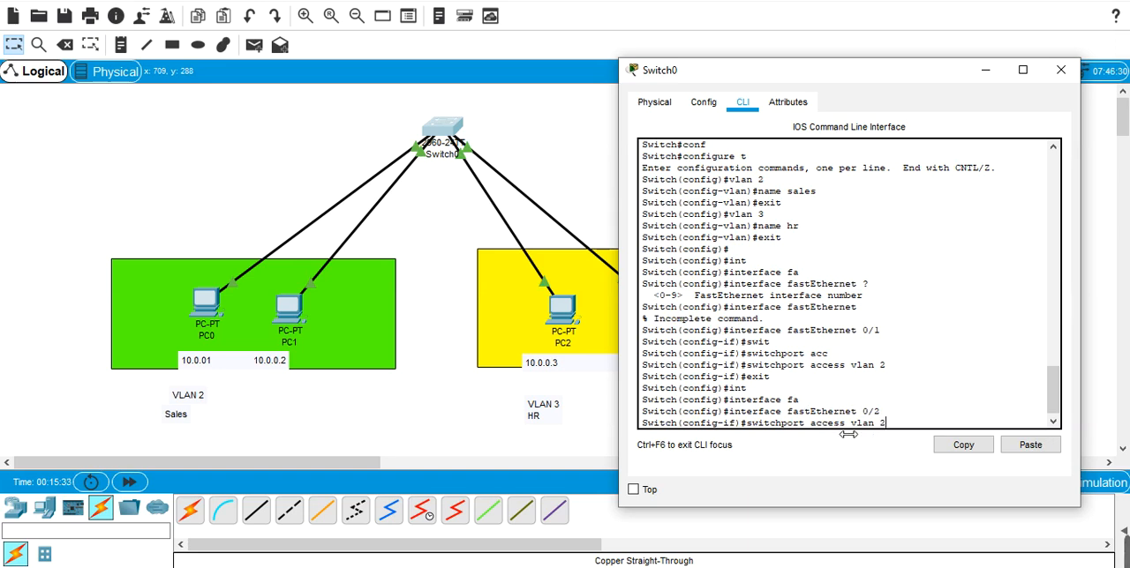
{"action": "key", "text": "Return"}
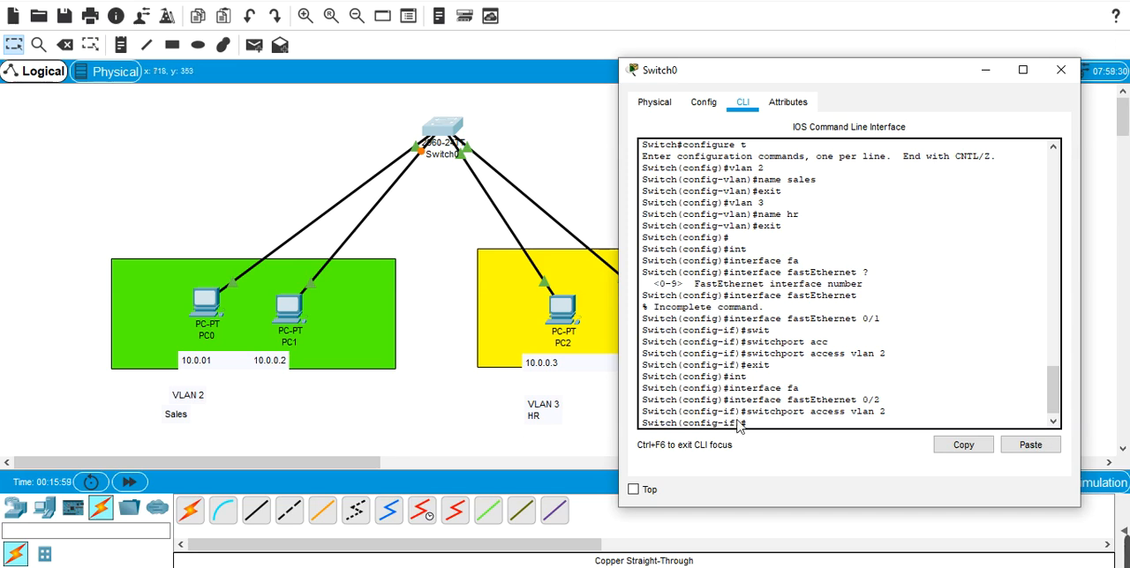
{"action": "type", "text": "exit"}
{"action": "key", "text": "Return"}
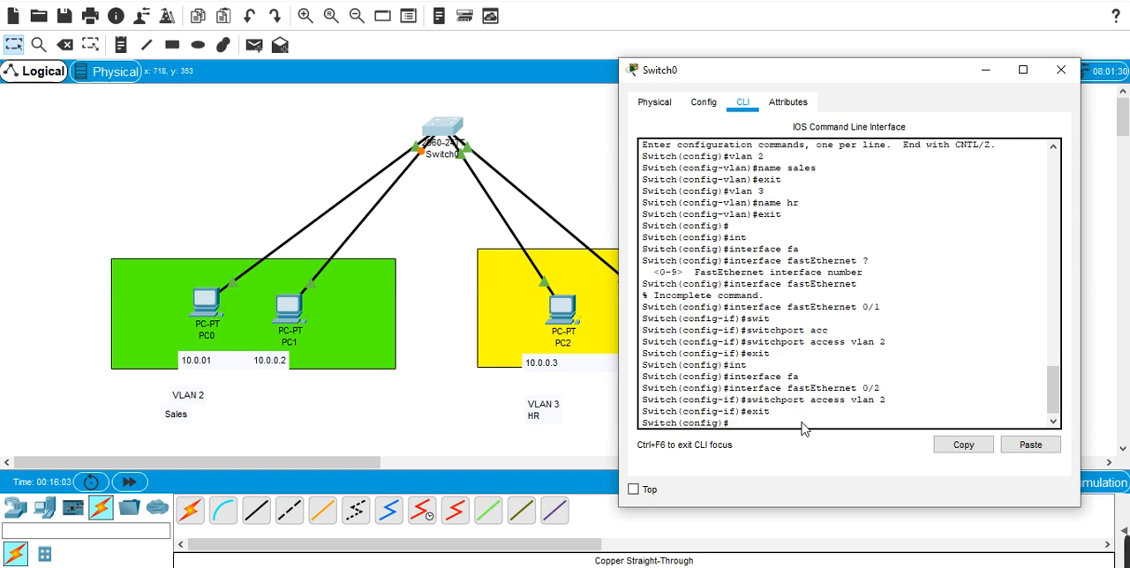
Step: Enter interface configuration mode for fastEthernet 0/3 on the switch
{"action": "type", "text": "int"}
{"action": "key", "text": "Tab"}
{"action": "type", "text": "fa"}
{"action": "key", "text": "Tab"}
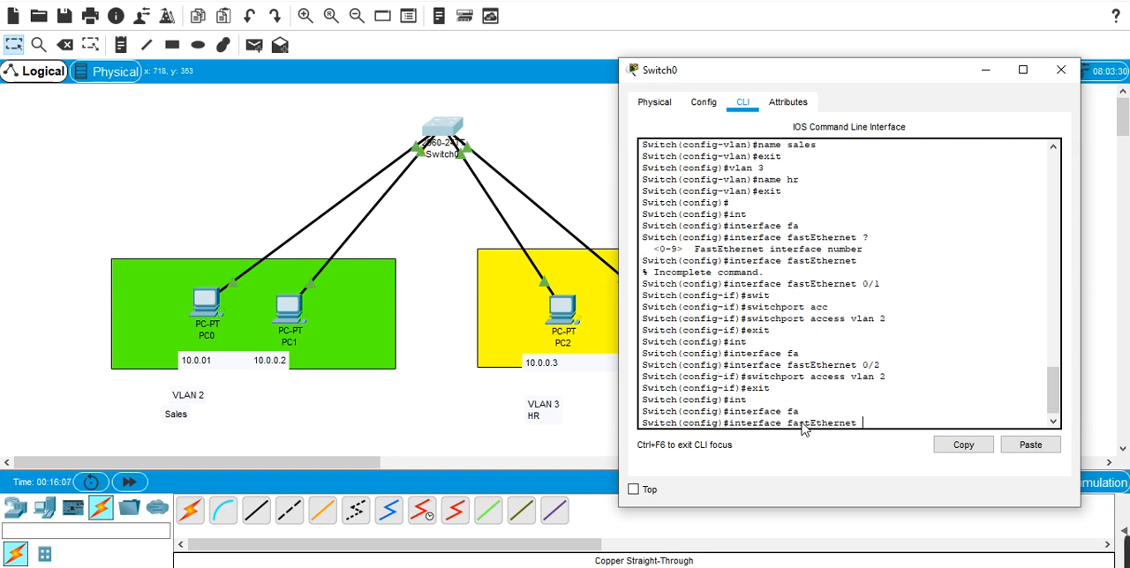
{"action": "type", "text": "0/3"}
{"action": "key", "text": "Return"}
Step: Assign fastEthernet 0/3 to VLAN 3 with "switchport access vlan 3" and exit the interface configuration
{"action": "key", "text": "Up"}
{"action": "key", "text": "Up"}
{"action": "key", "text": "Up"}
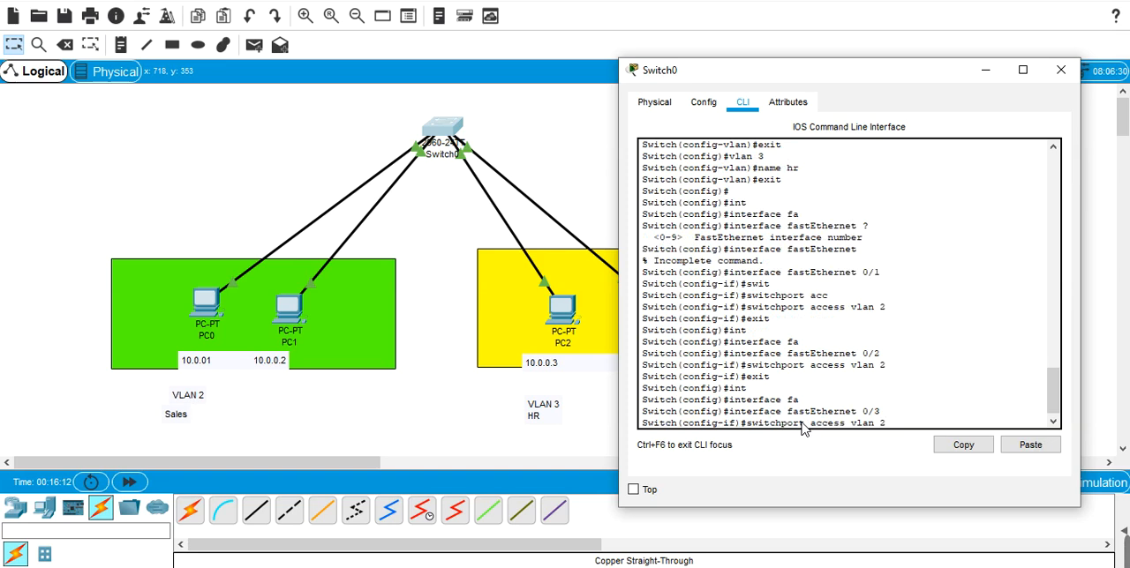
{"action": "key", "text": "Up"}
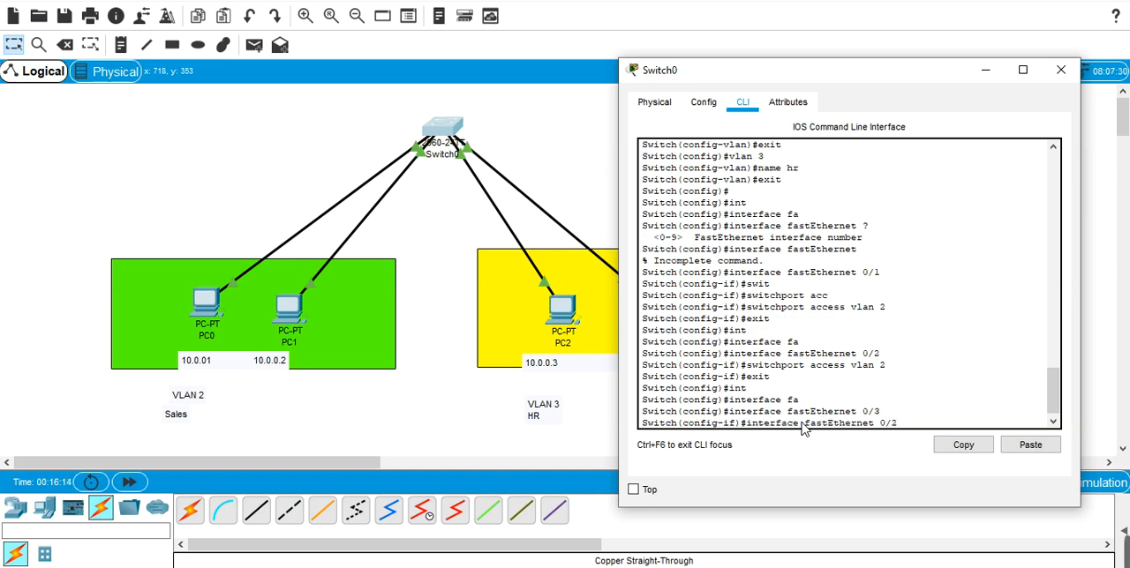
{"action": "key", "text": "Down"}
{"action": "type", "text": "3"}
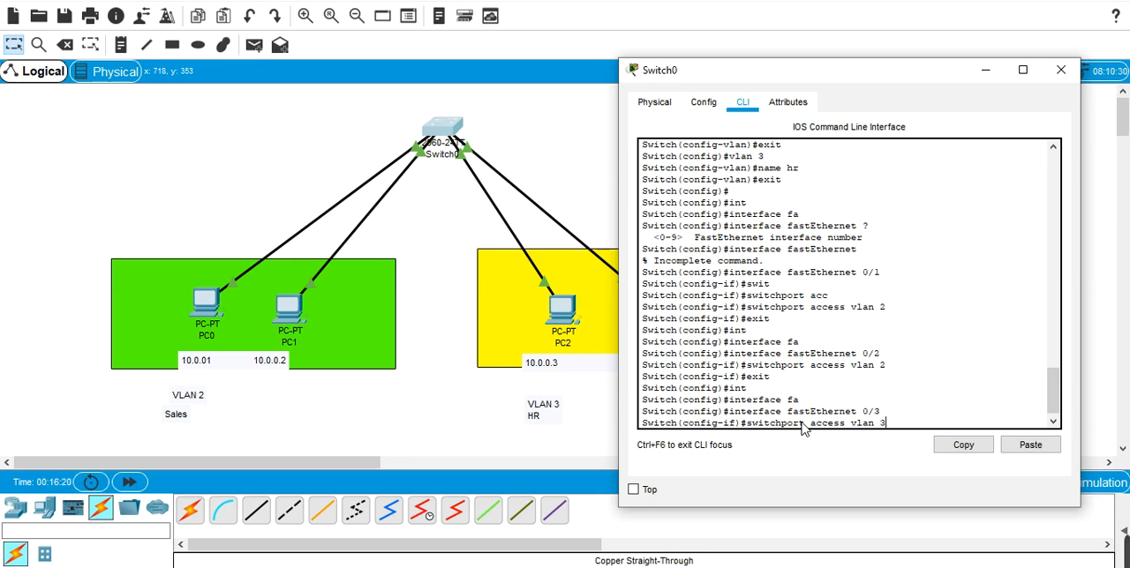
{"action": "key", "text": "Return"}
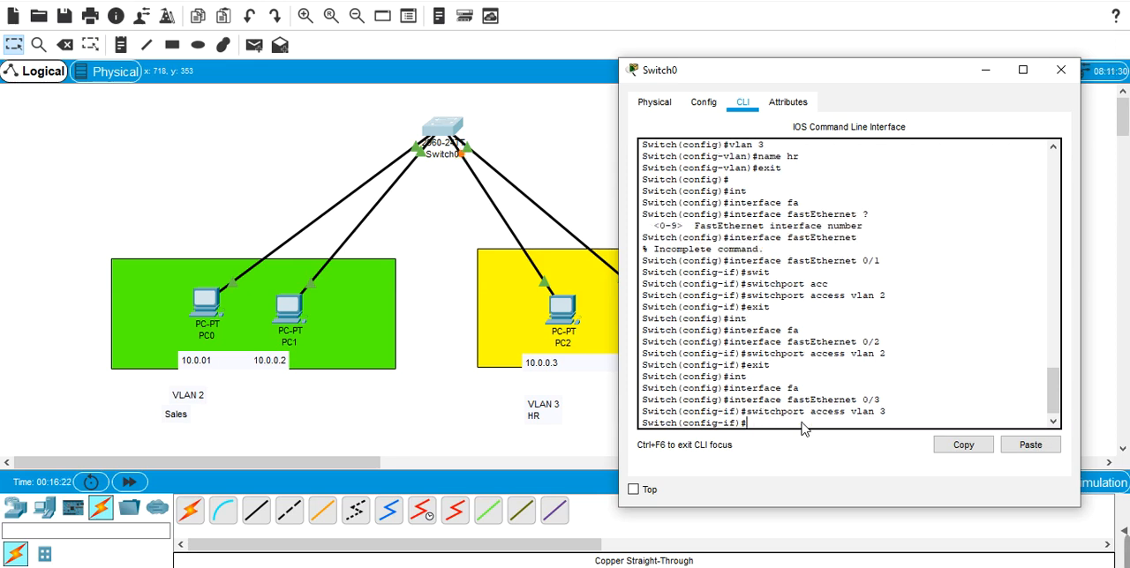
{"action": "type", "text": "exit"}
{"action": "key", "text": "Return"}
Step: Enter interface configuration mode for fastEthernet 0/4 on the switch
{"action": "type", "text": "switchport access vlan 3"}
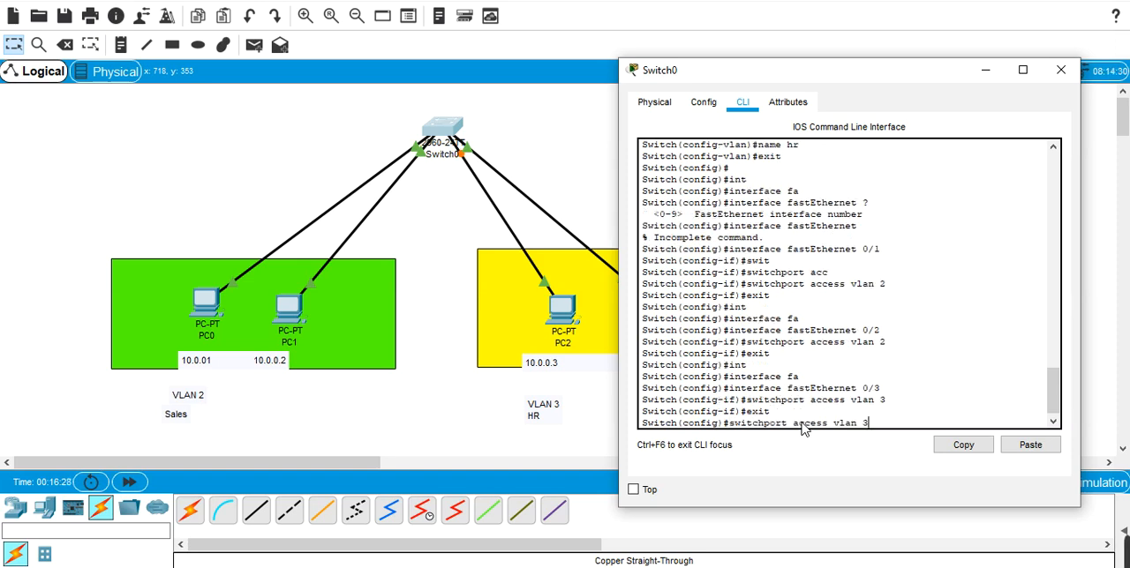
{"action": "key", "text": "Up"}
{"action": "key", "text": "BackSpace"}
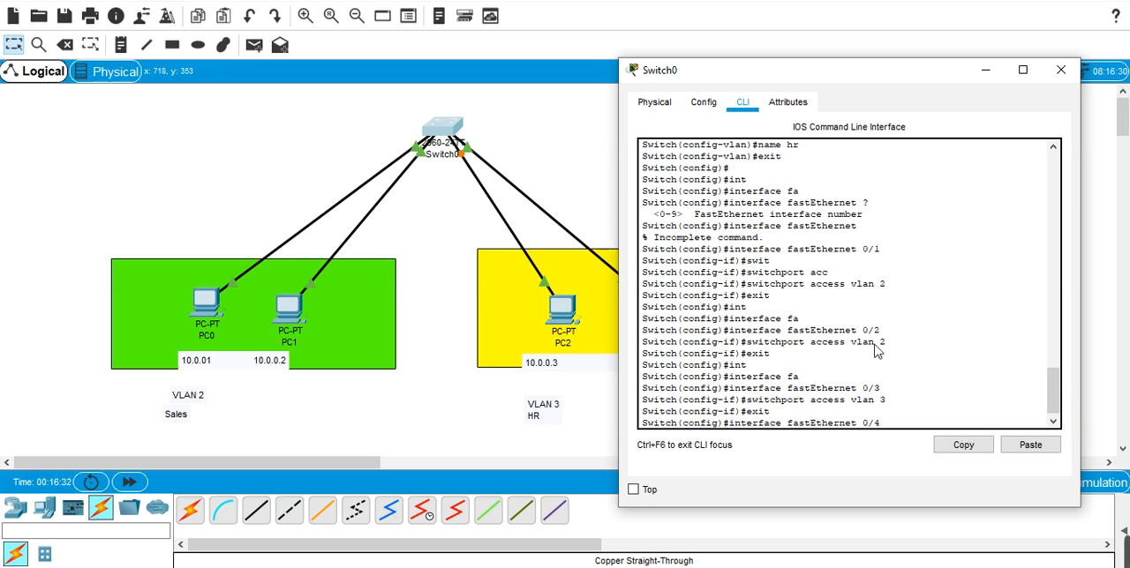
{"action": "left_click_drag", "start_coordinate": [809, 85], "coordinate": [872, 75]}
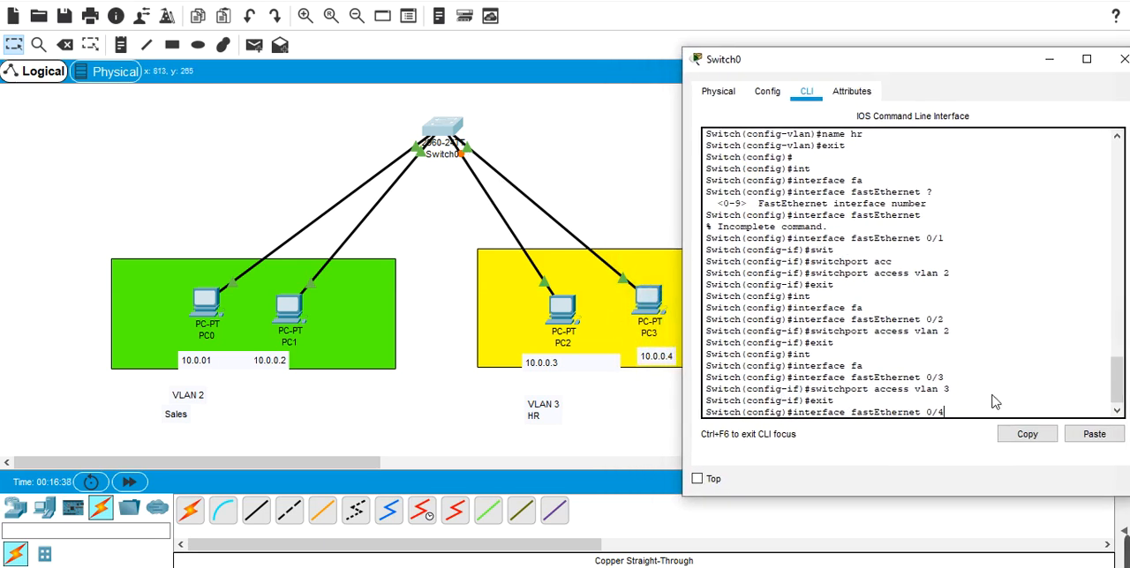
{"action": "key", "text": "Return"}
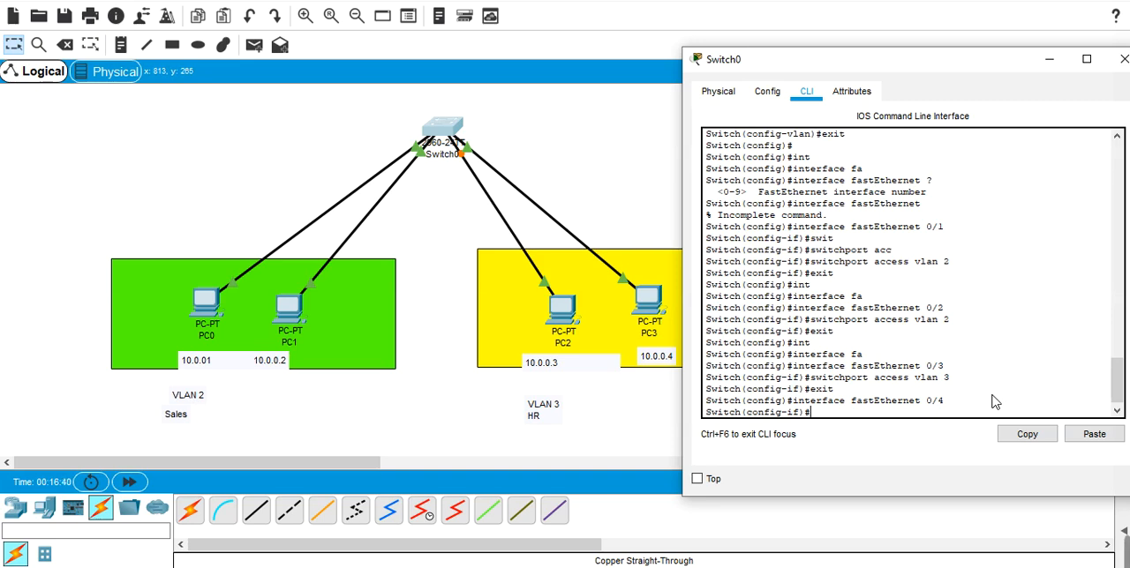
Step: Assign fastEthernet 0/4 to VLAN 3 with "switchport access vlan 3", exit the interface configuration and close the switch window
{"action": "type", "text": "switchport access vlan 3"}
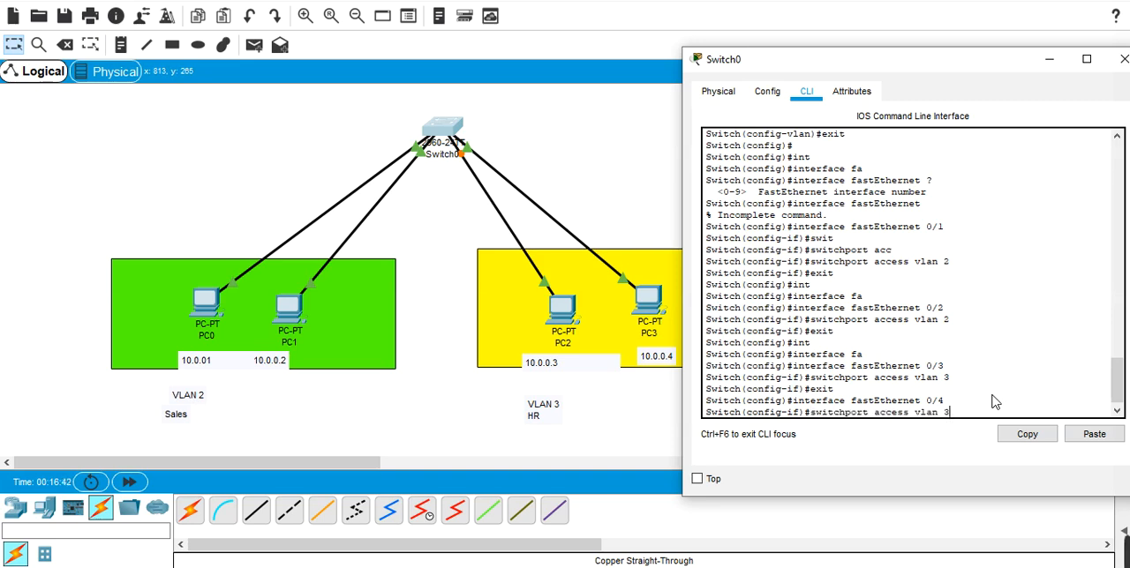
{"action": "key", "text": "Return"}
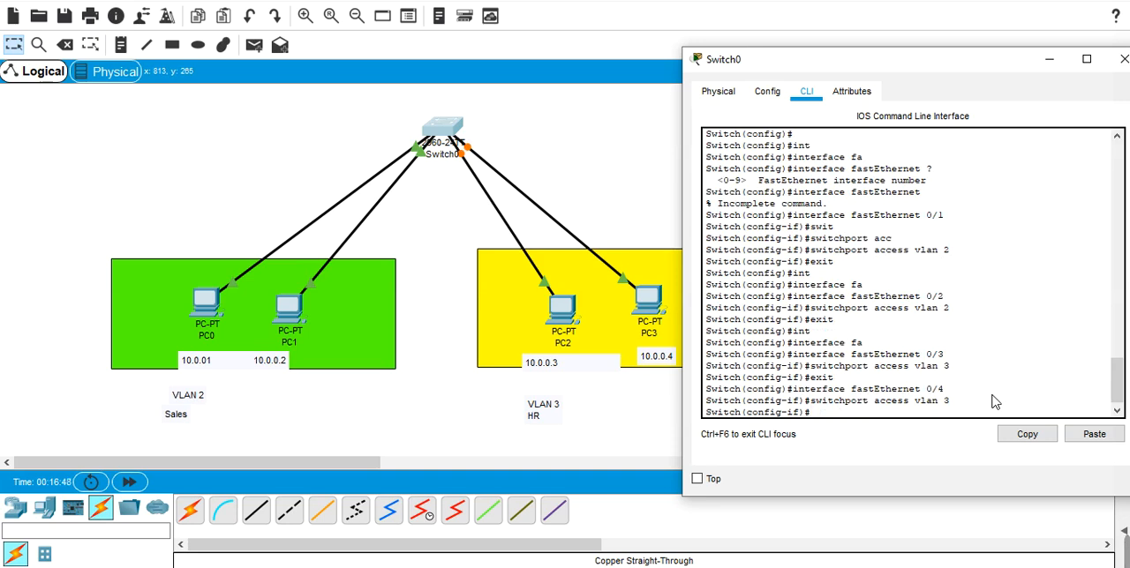
{"action": "type", "text": "exit"}
{"action": "key", "text": "Return"}
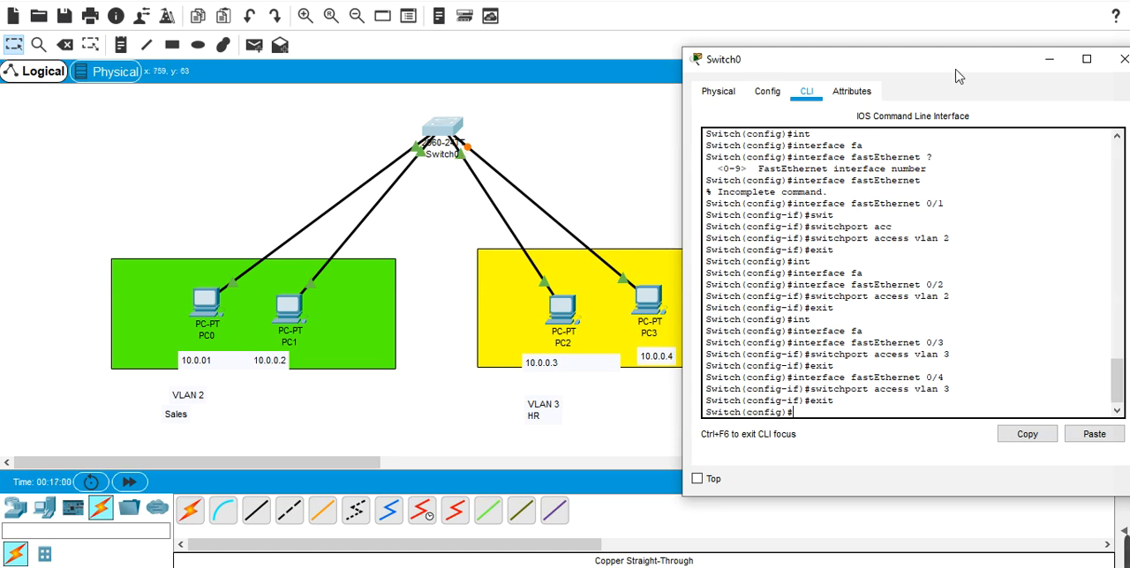
{"action": "left_click_drag", "start_coordinate": [961, 74], "coordinate": [854, 83]}
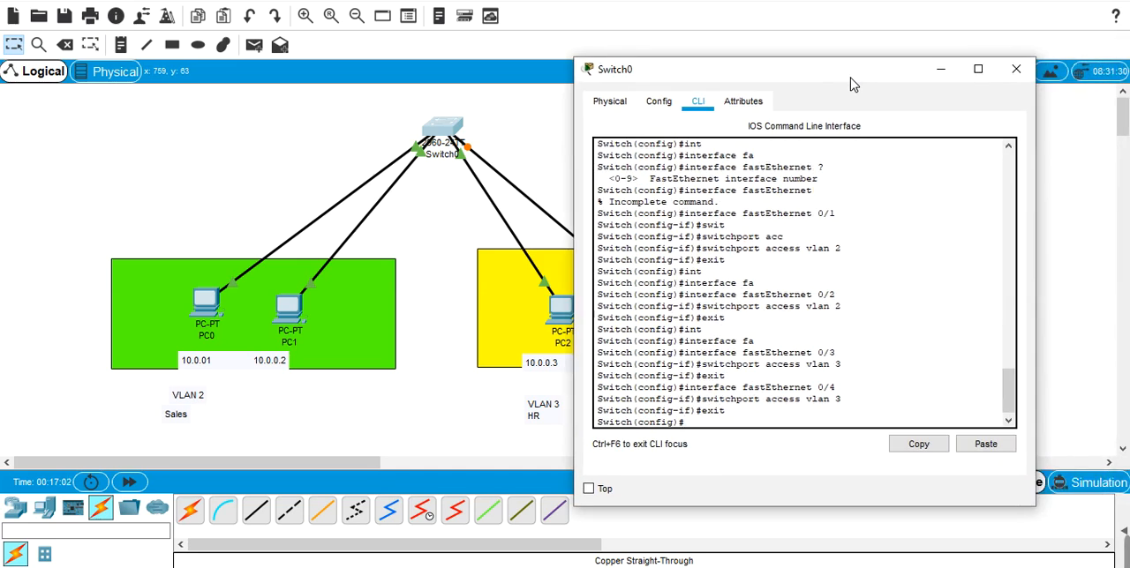
{"action": "left_click", "coordinate": [1016, 69]}
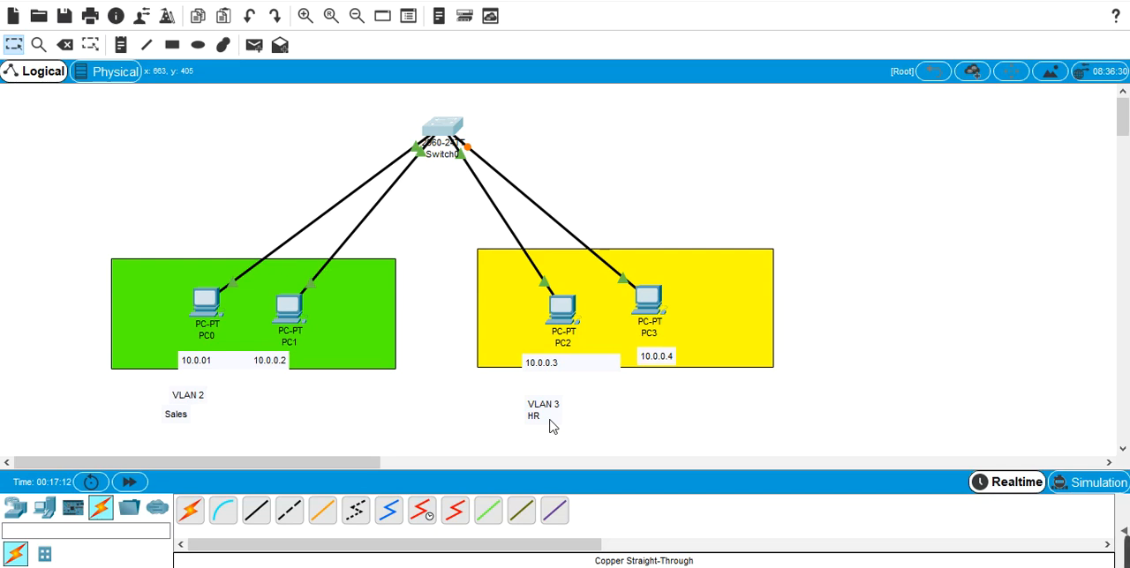
Step: Open PC0's command prompt and ping PC1 at 10.0.0.2 to test connectivity within VLAN 2
{"action": "mouse_move", "coordinate": [449, 136]}
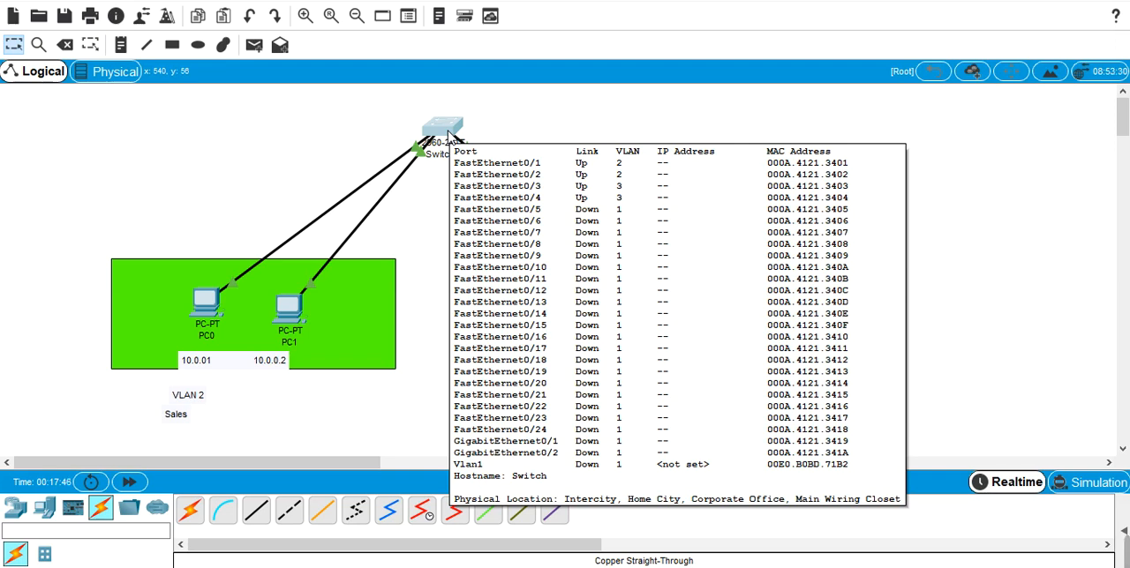
{"action": "left_click", "coordinate": [209, 309]}
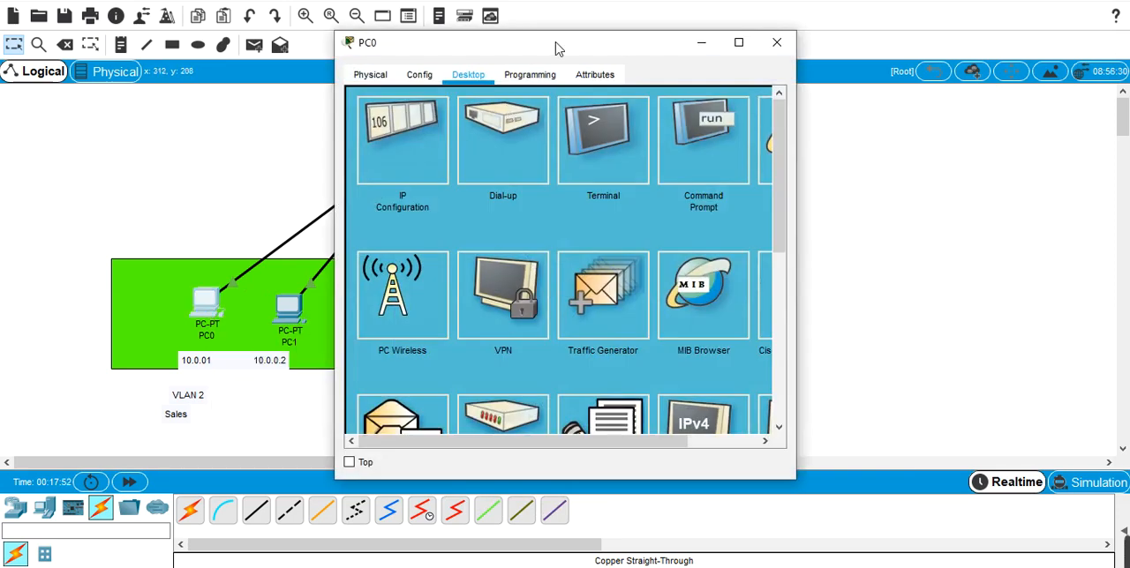
{"action": "left_click_drag", "start_coordinate": [555, 44], "coordinate": [916, 38]}
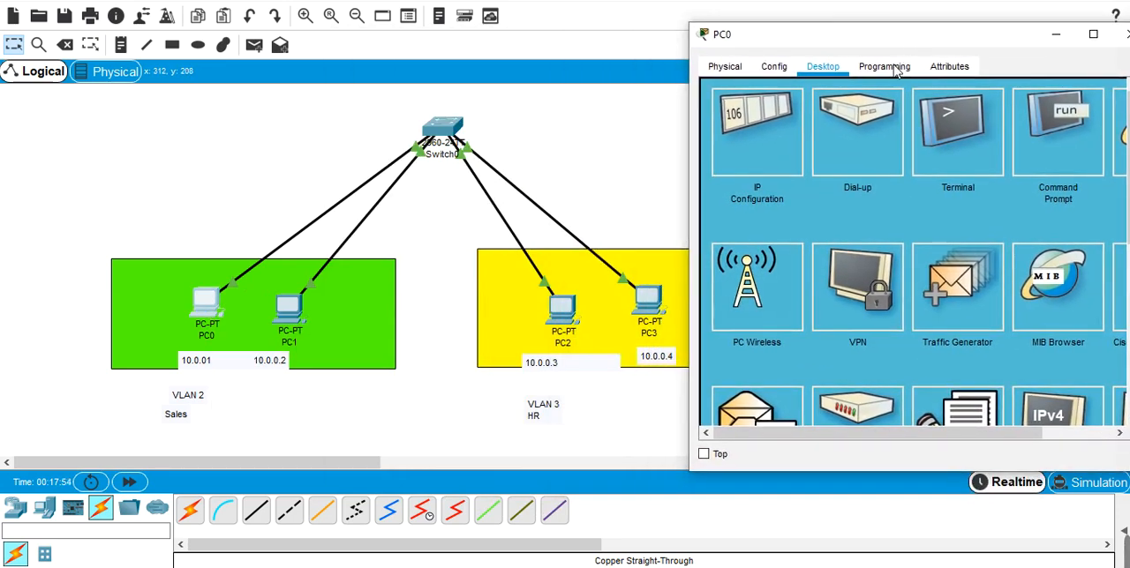
{"action": "left_click", "coordinate": [1059, 128]}
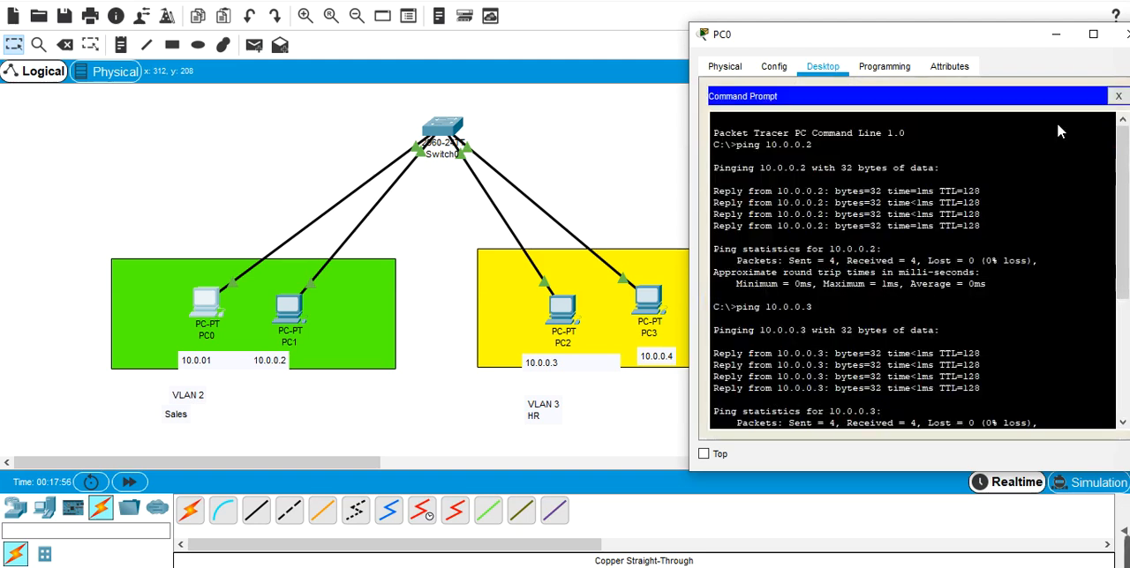
{"action": "scroll", "coordinate": [881, 363], "scroll_direction": "down", "scroll_amount": 7}
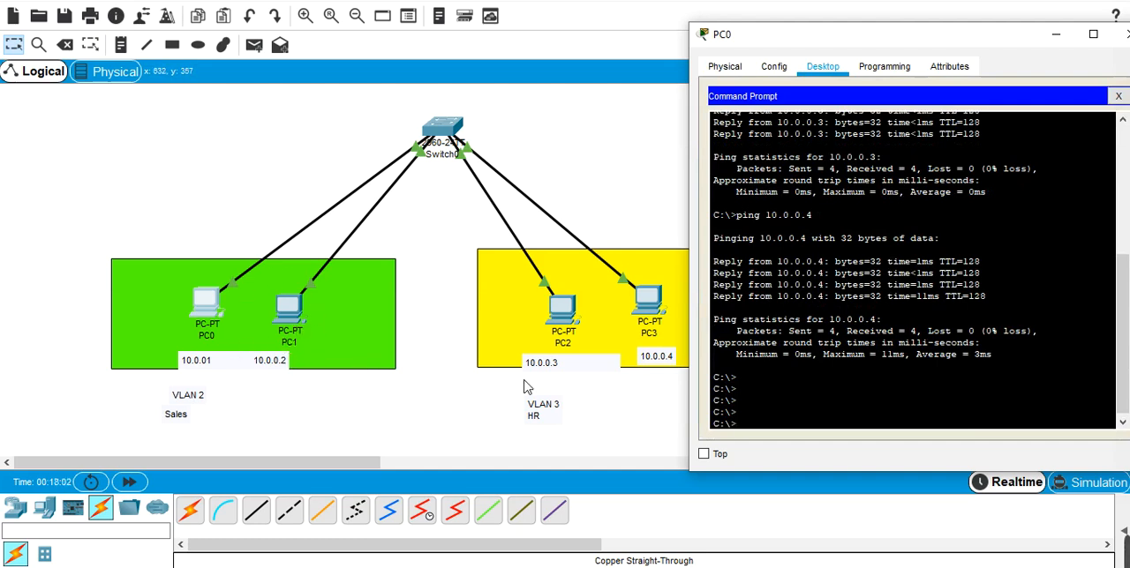
{"action": "type", "text": "ing 10.0.0.2"}
{"action": "key", "text": "Return"}
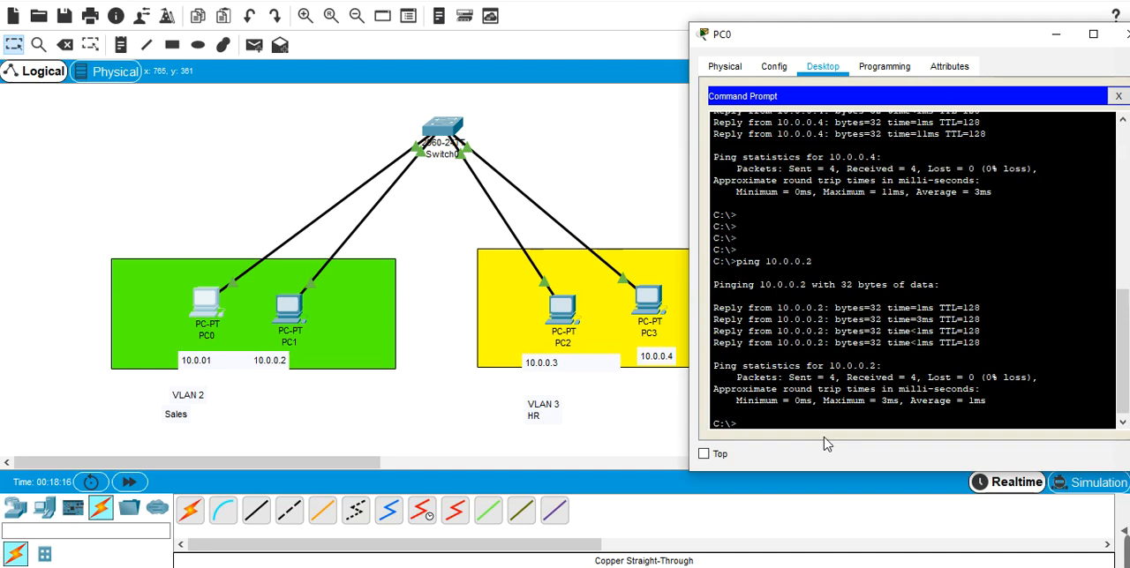
Step: Ping PC2 at 10.0.0.3 from PC0 to test connectivity from VLAN 2 to VLAN 3
{"action": "key", "text": "Up"}
{"action": "key", "text": "BackSpace"}
{"action": "type", "text": "3"}
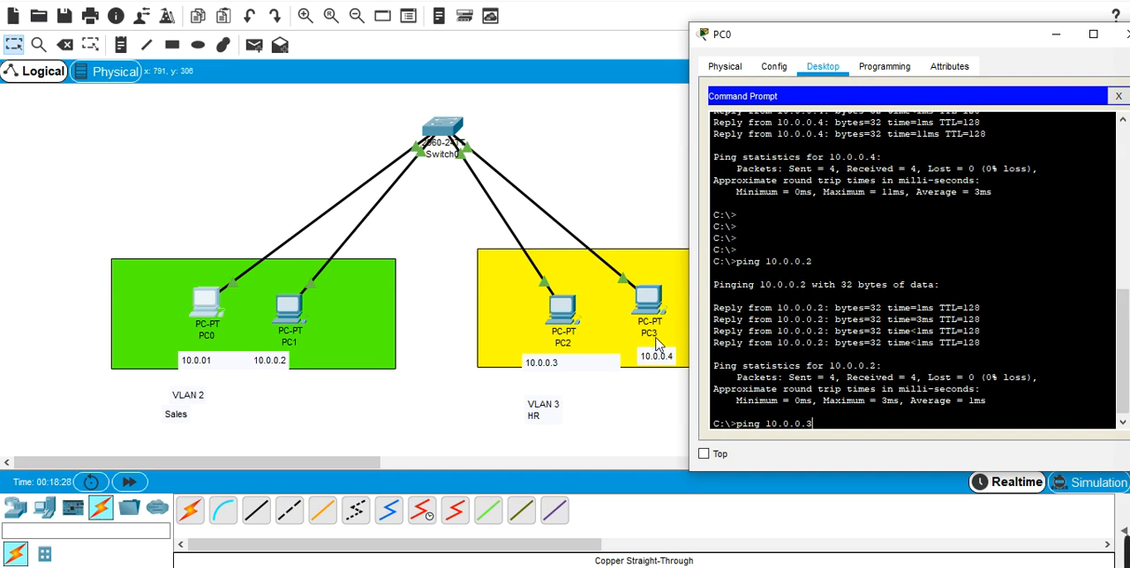
{"action": "key", "text": "Return"}
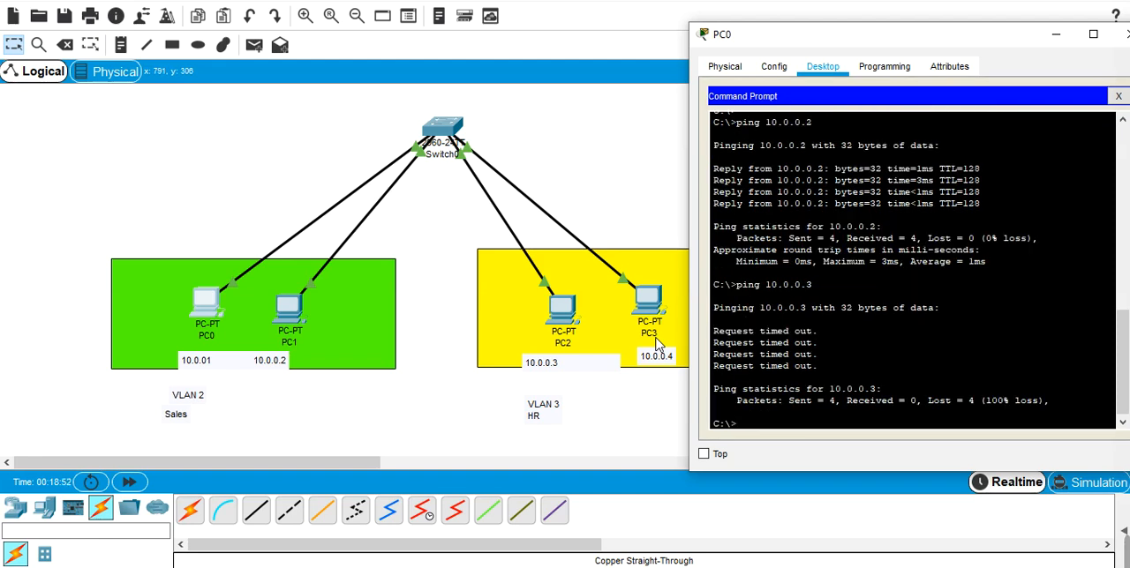
Step: Ping PC3 at 10.0.0.4 from PC0, interrupt the ping and close the PC0 window
{"action": "key", "text": "Up"}
{"action": "key", "text": "BackSpace"}
{"action": "type", "text": "4"}
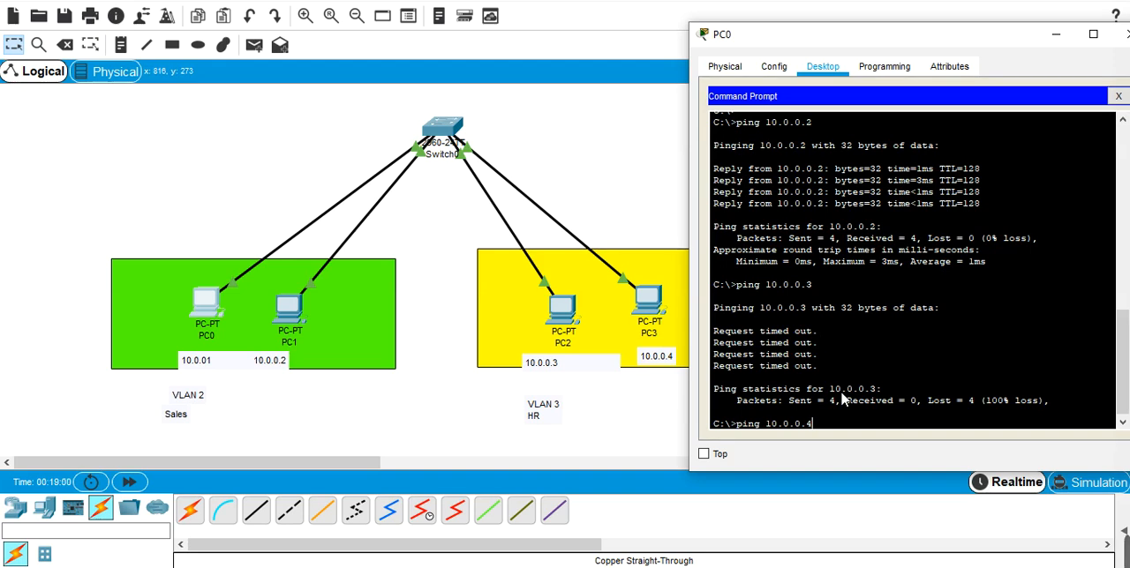
{"action": "key", "text": "Return"}
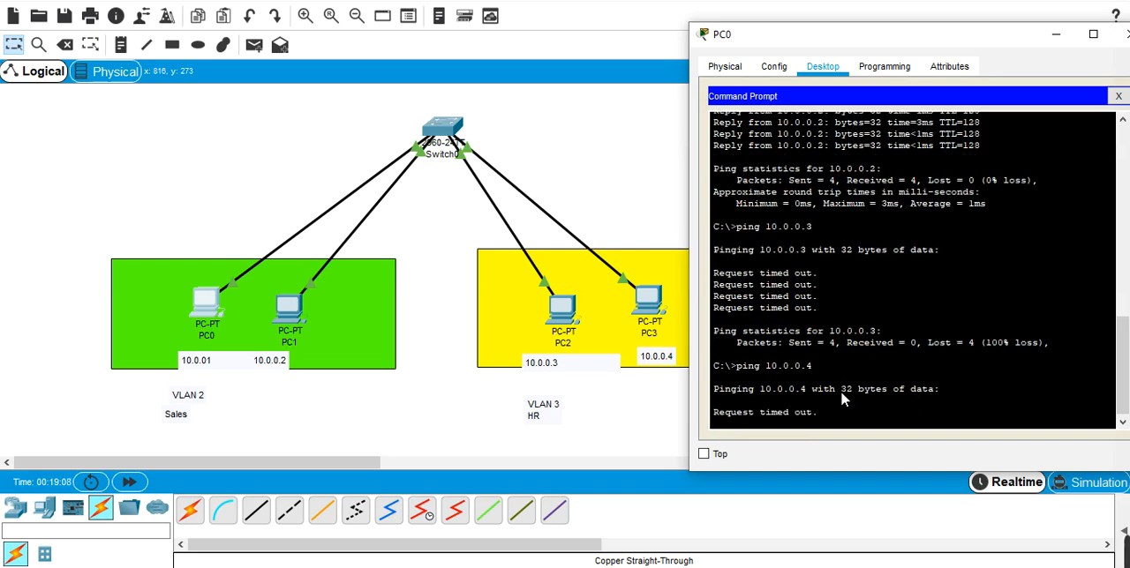
{"action": "key", "text": "ctrl+c"}
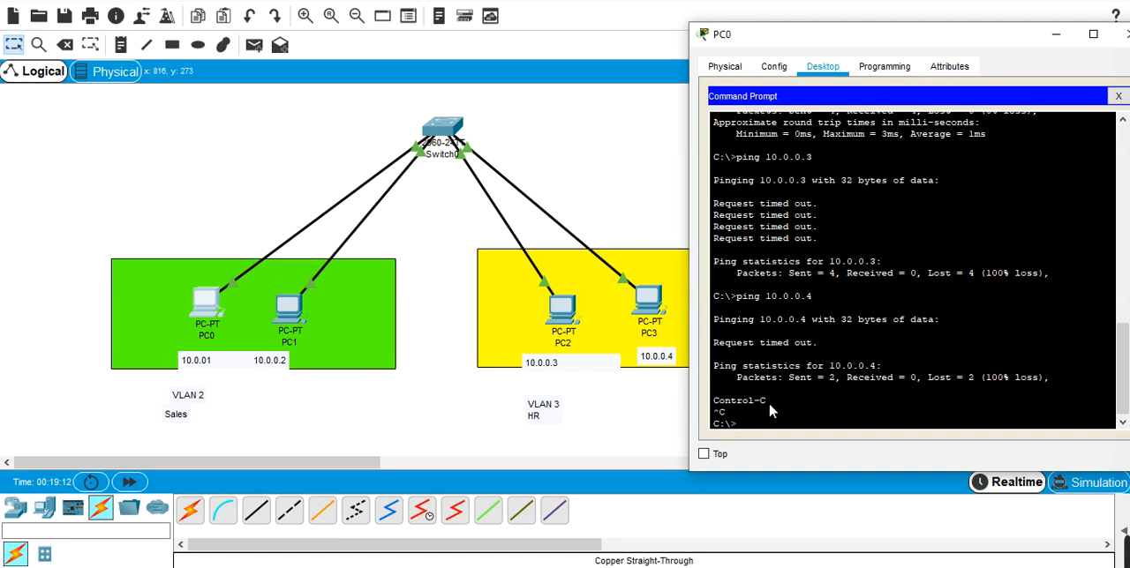
{"action": "left_click", "coordinate": [1126, 34]}
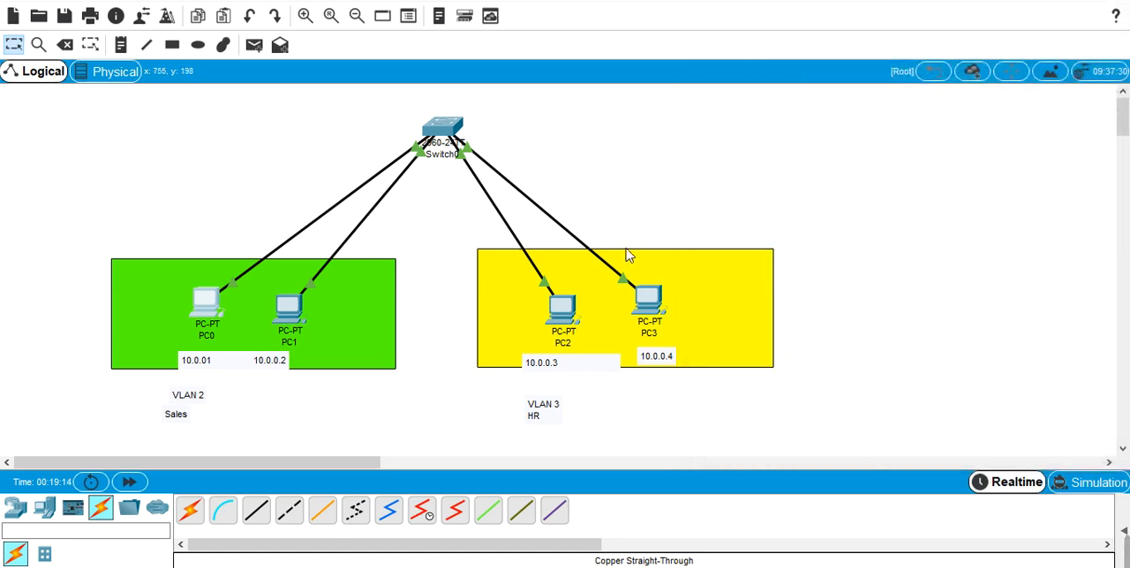
Step: Open PC2's command prompt and ping PC3 at 10.0.0.4 to test connectivity within VLAN 3
{"action": "left_click", "coordinate": [565, 323]}
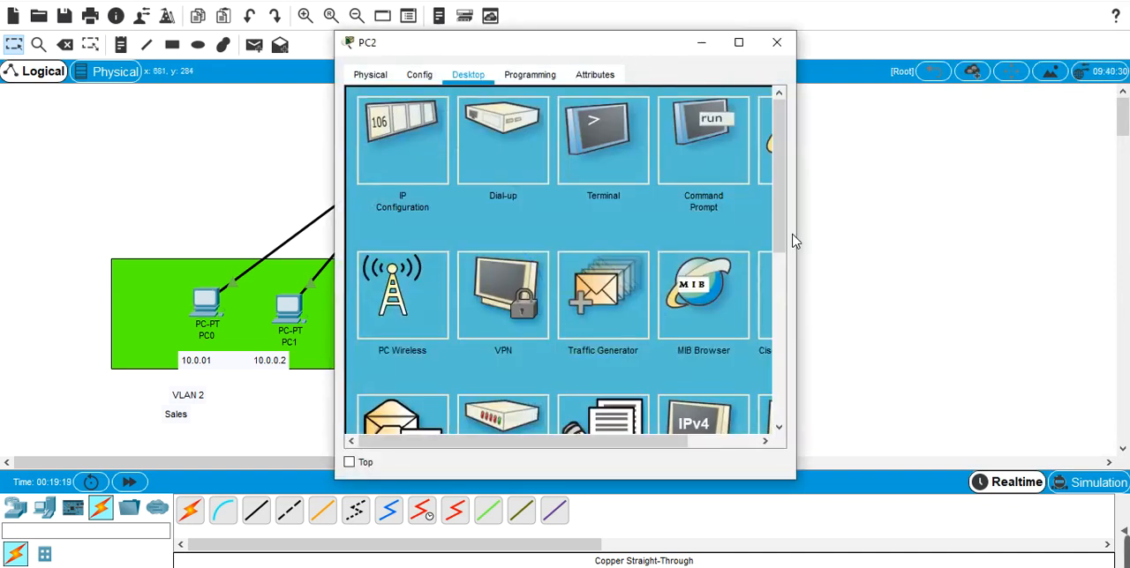
{"action": "left_click", "coordinate": [719, 146]}
{"action": "left_click_drag", "start_coordinate": [639, 50], "coordinate": [1020, 61]}
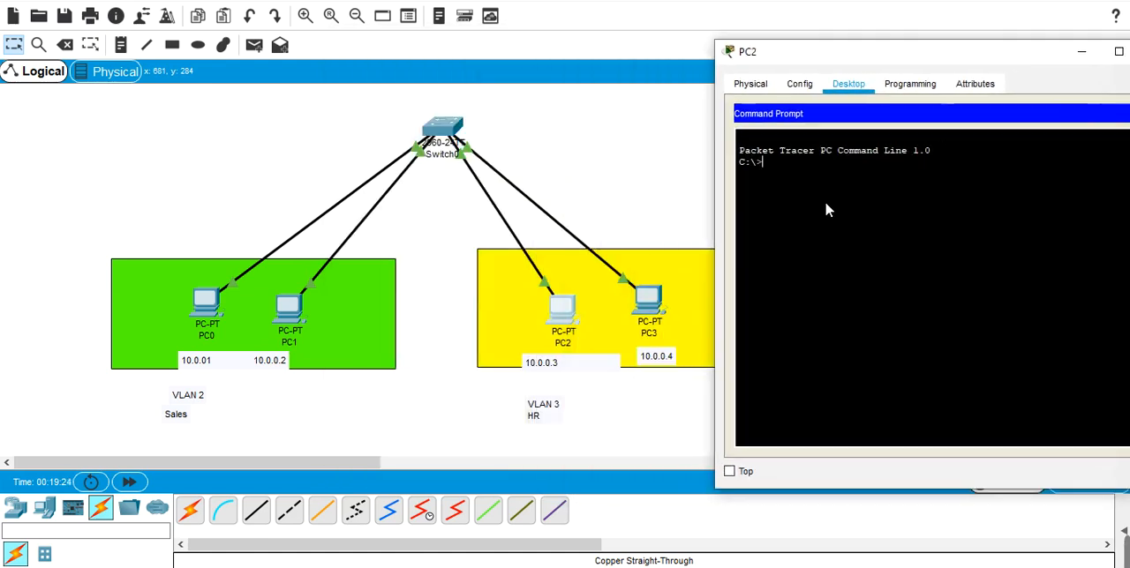
{"action": "type", "text": "ping"}
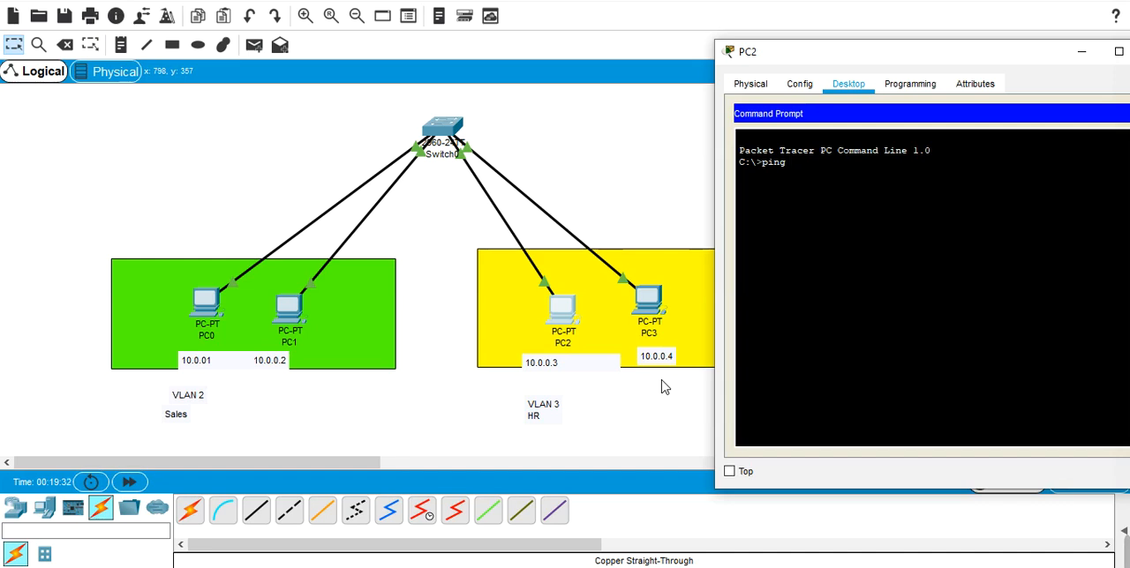
{"action": "type", "text": "10.0.04"}
{"action": "key", "text": "BackSpace"}
{"action": "type", "text": ".4"}
{"action": "key", "text": "Return"}
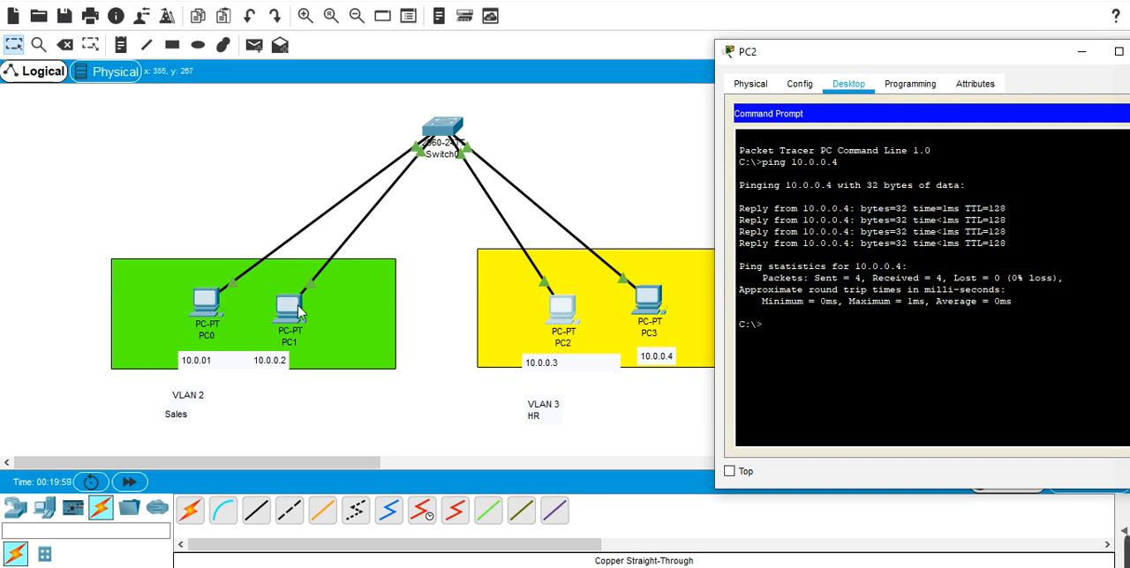
Step: Ping PC0 at 10.0.0.1 from PC2 to test connectivity between the VLANs, and interrupt the ping
{"action": "type", "text": "ping 10.0.0"}
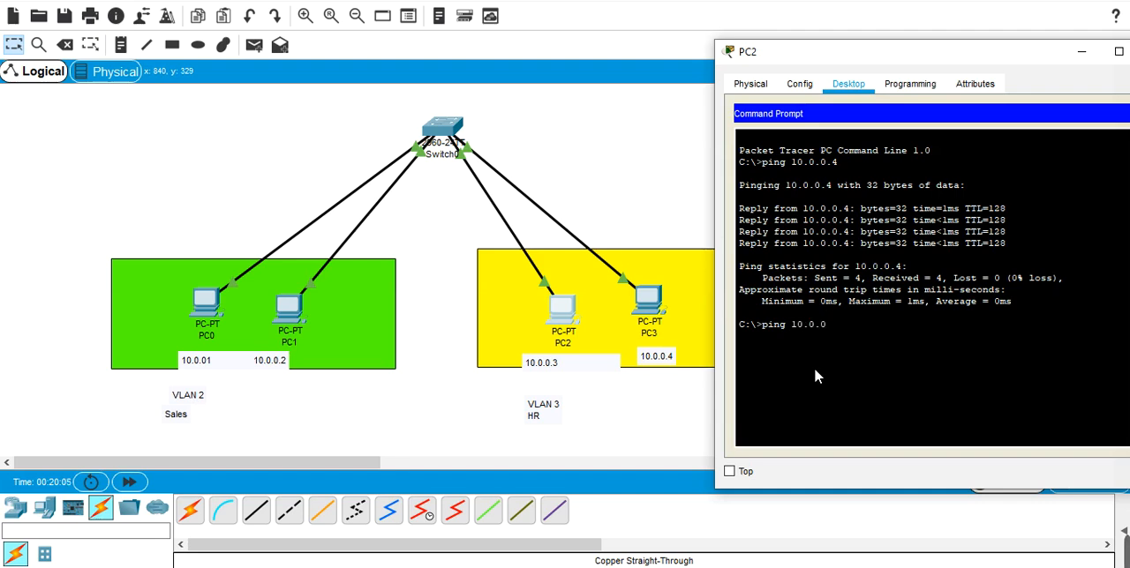
{"action": "type", "text": ".1"}
{"action": "key", "text": "Return"}
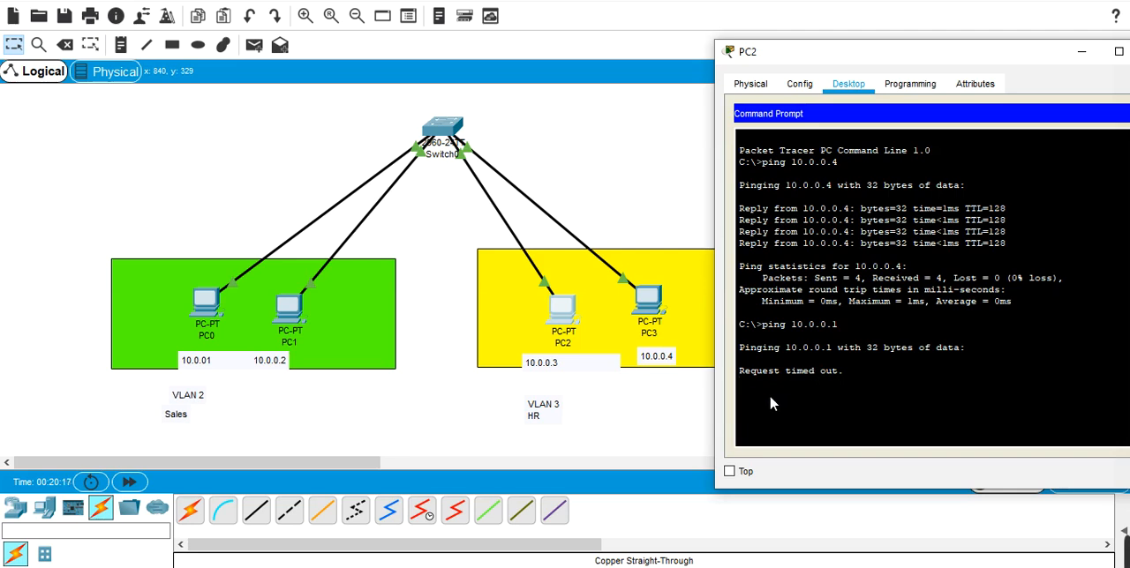
{"action": "key", "text": "ctrl+c"}
Step: Ping PC1 at 10.0.0.2 from PC2 to test connectivity from VLAN 3 to VLAN 2
{"action": "key", "text": "Up"}
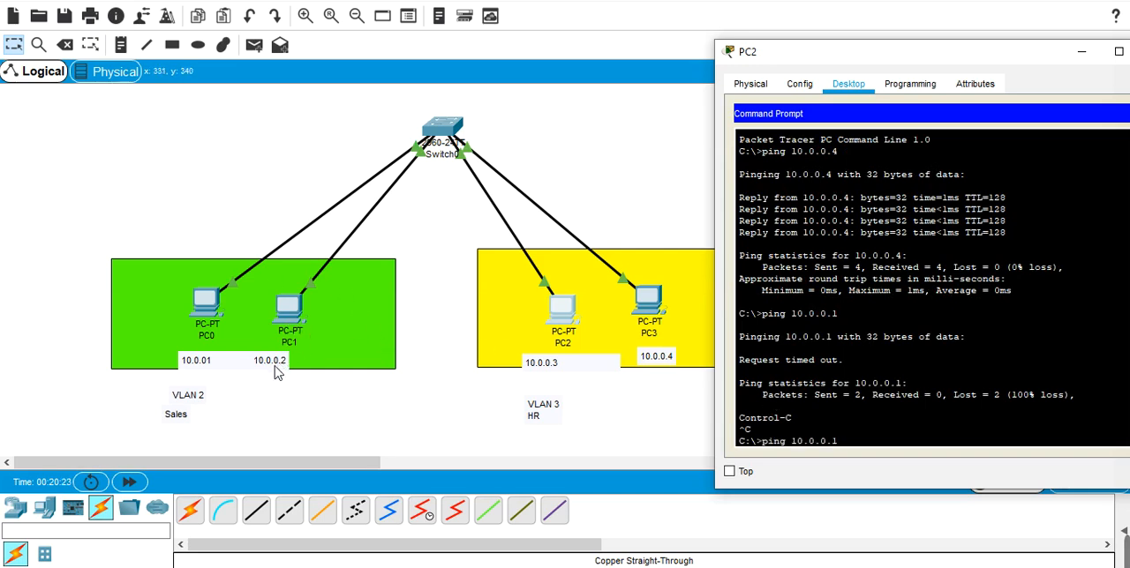
{"action": "key", "text": "BackSpace"}
{"action": "type", "text": "2"}
{"action": "key", "text": "Return"}
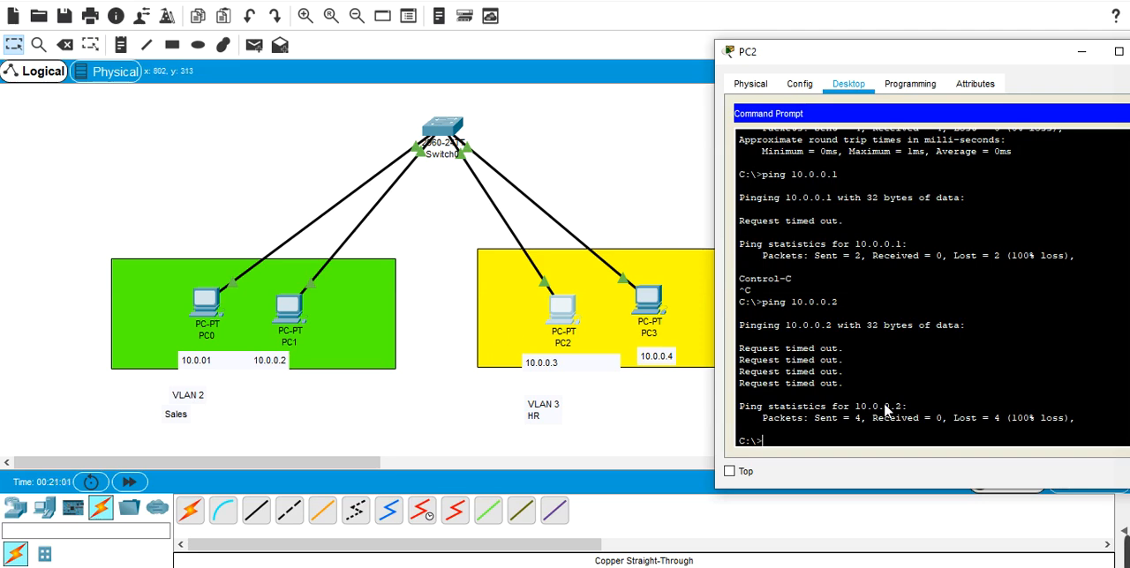
{"action": "mouse_move", "coordinate": [1124, 553]}
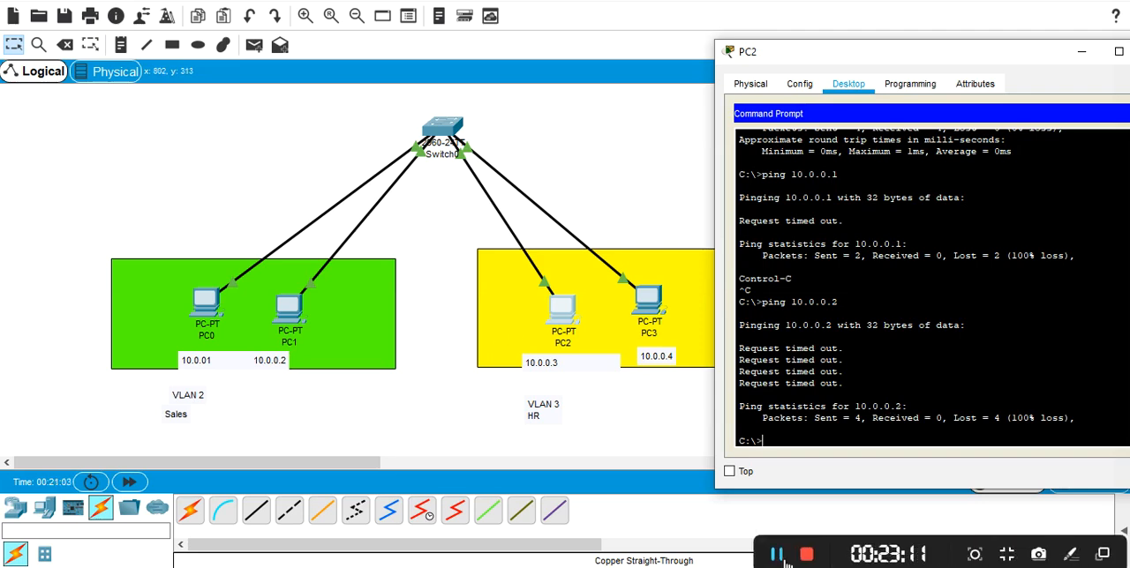